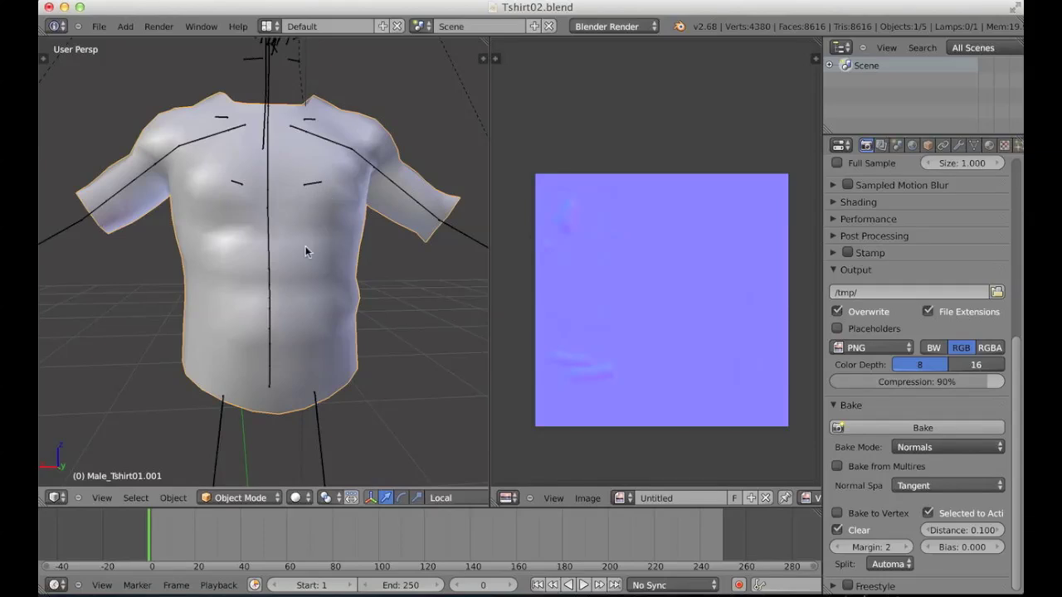
# Move the T-shirt object Male_Tshirt01.001 aside from the other shirt and delete it
pyautogui.moveTo(306, 249); pyautogui.dragTo(315, 278, button='middle')
pyautogui.hotkey('shift', 'd')
pyautogui.click(391, 174)
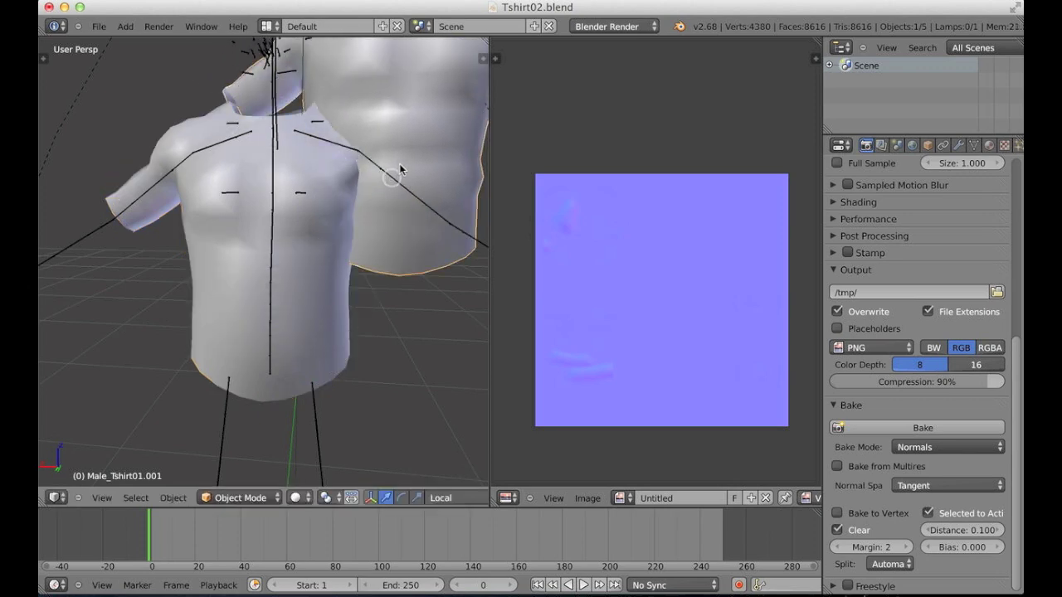
pyautogui.moveTo(400, 169); pyautogui.dragTo(392, 222, button='middle')
pyautogui.press('x')
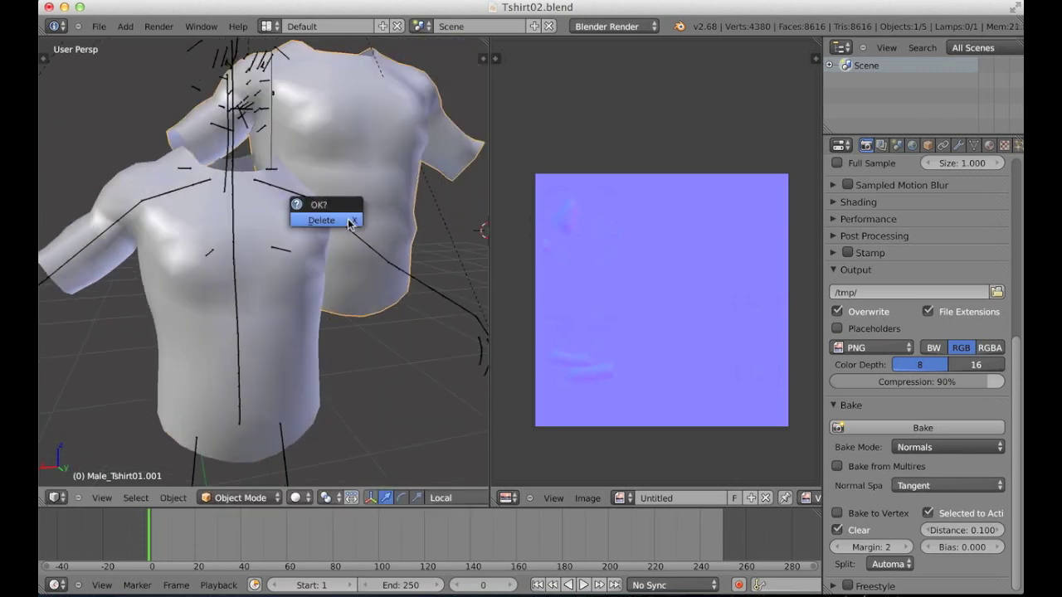
pyautogui.click(347, 224)
pyautogui.moveTo(349, 236)
pyautogui.mouseDown(button='middle')
pyautogui.moveTo(335, 265)
pyautogui.moveTo(355, 255)
pyautogui.mouseUp(button='middle')
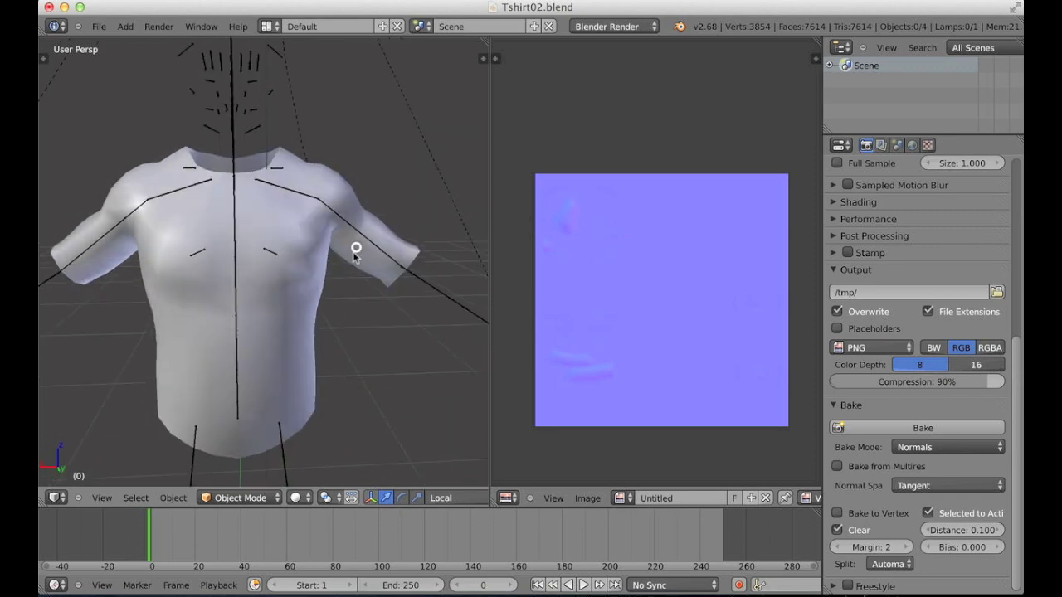
# Move the remaining T-shirt, Male_Tshirt01, to another layer
pyautogui.rightClick(294, 320)
pyautogui.press('m')
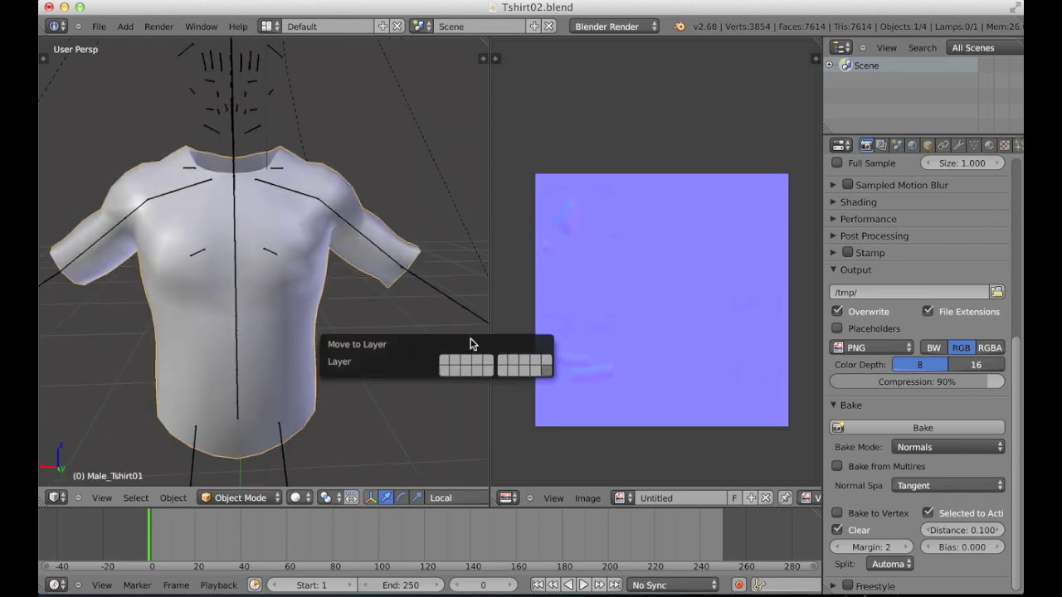
pyautogui.click(491, 363)
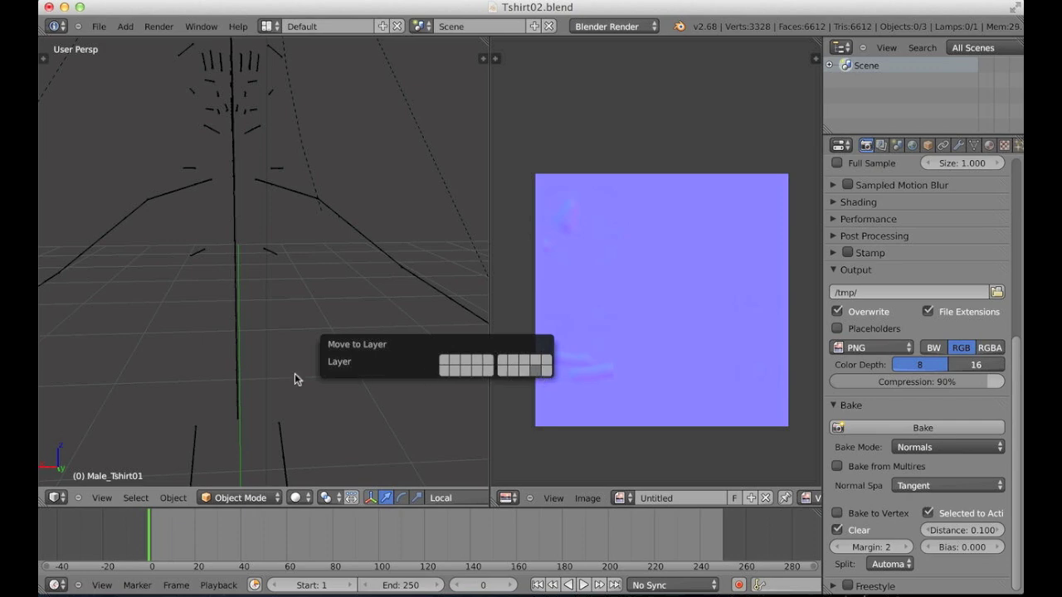
# Unhide the male body mesh and deselect all objects
pyautogui.moveTo(341, 310); pyautogui.dragTo(330, 348, button='middle')
pyautogui.hotkey('alt', 'h')
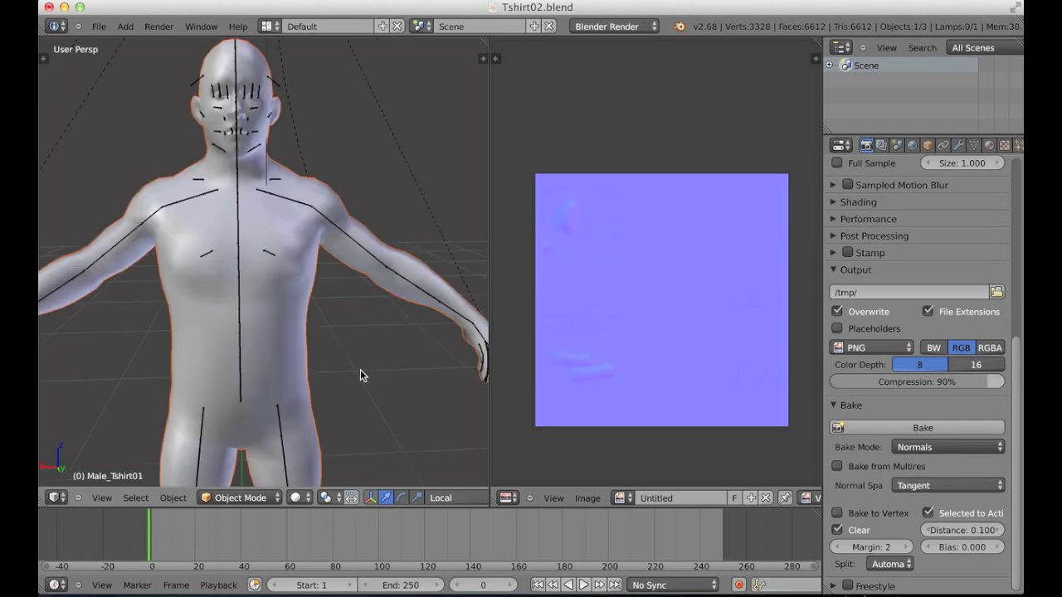
pyautogui.scroll(-3, 313, 366)
pyautogui.moveTo(315, 289); pyautogui.dragTo(332, 292, button='middle')
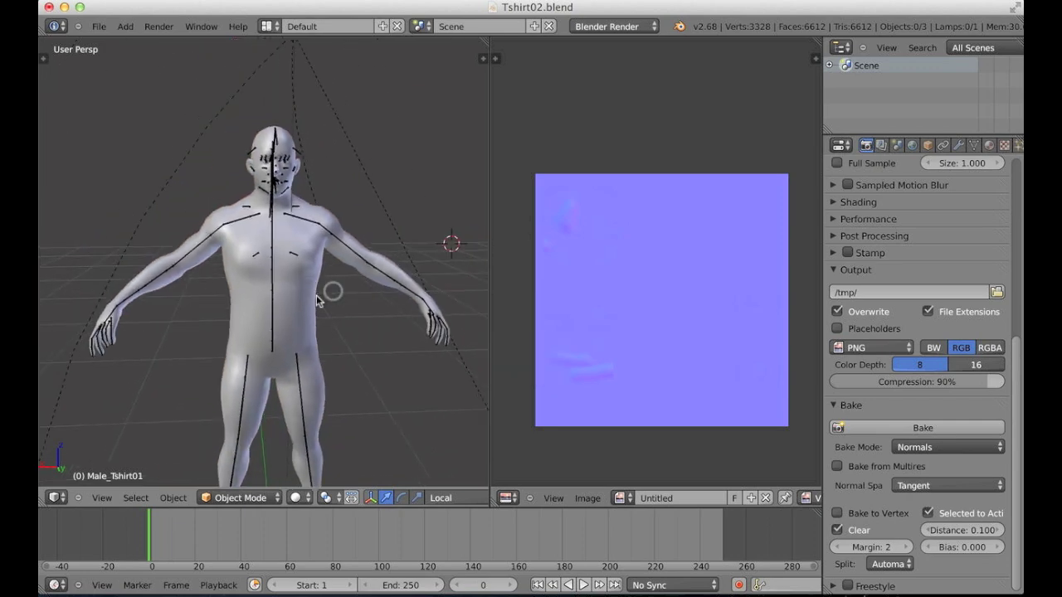
# Enlarge the 3D viewport over the image editor and show the object tools beside the body
pyautogui.press('t')
pyautogui.moveTo(487, 40); pyautogui.dragTo(579, 83)
pyautogui.scroll(10, 157, 236)
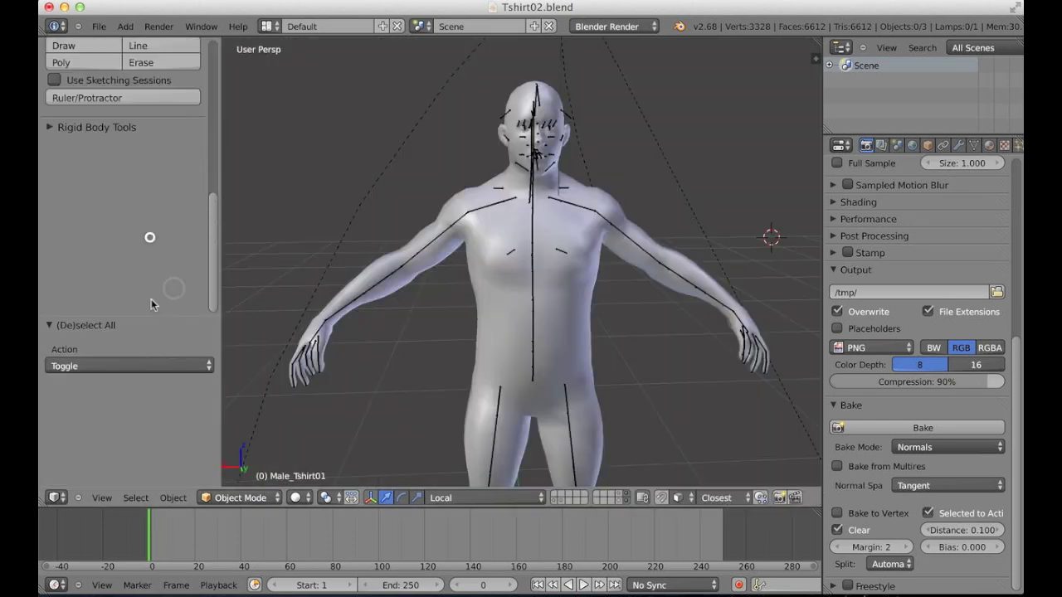
pyautogui.scroll(4, 581, 249)
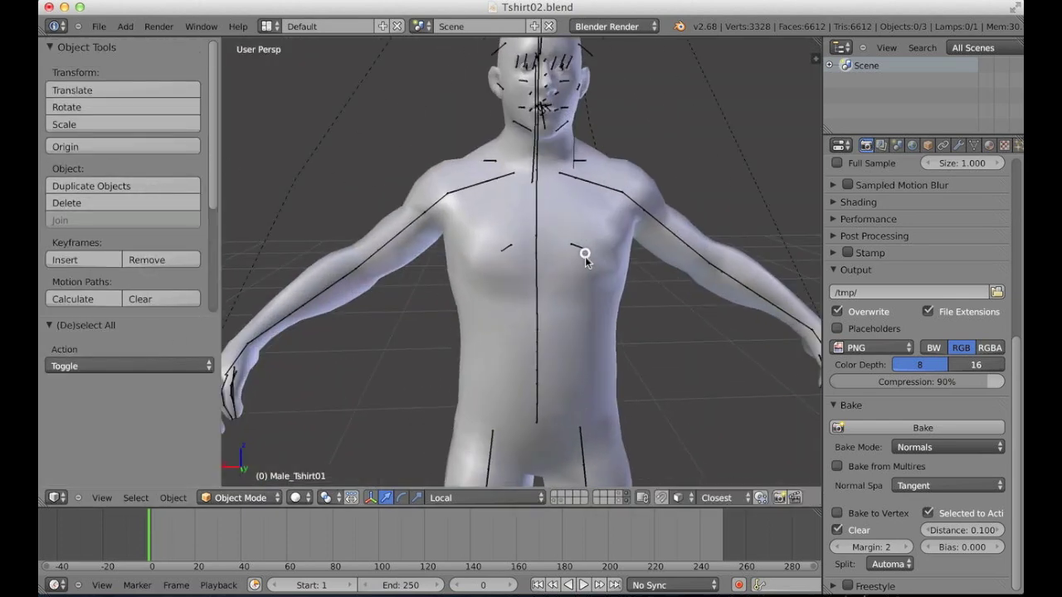
# Examine the full body model from several angles and review the transform and display properties
pyautogui.moveTo(605, 225); pyautogui.dragTo(409, 237, button='middle')
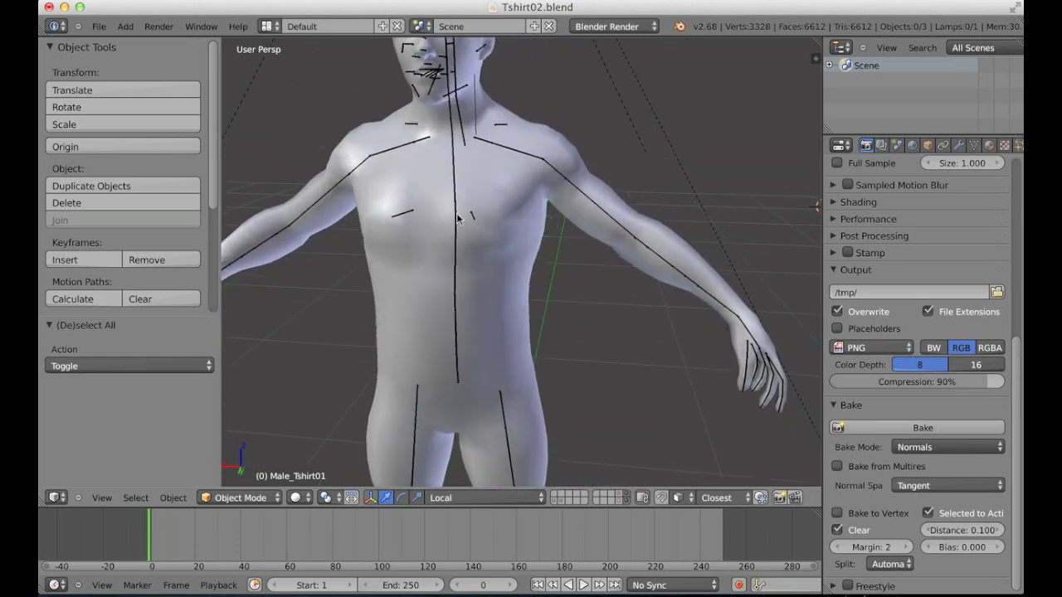
pyautogui.scroll(-5, 473, 205)
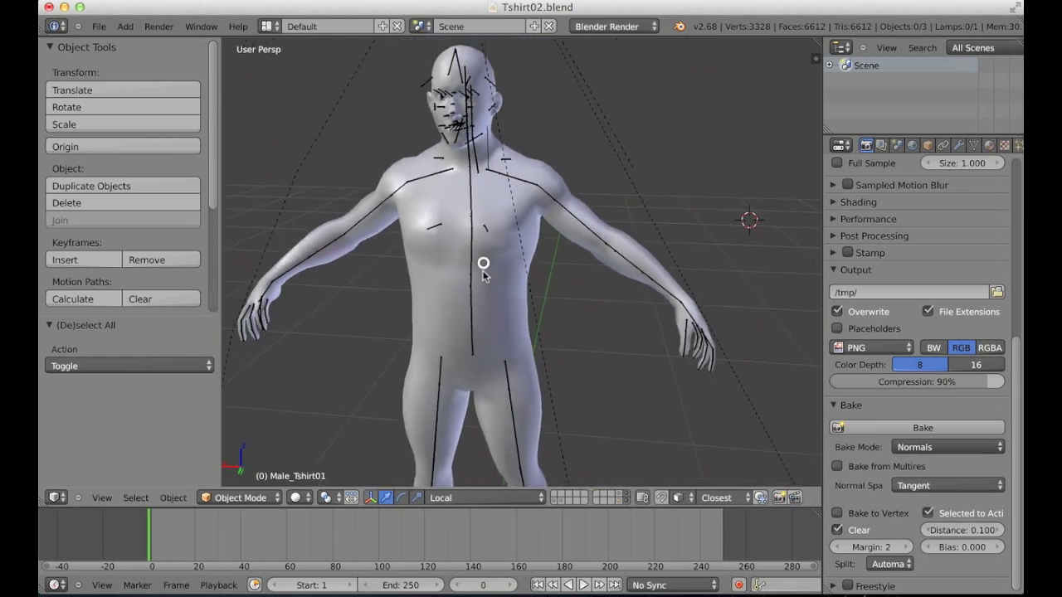
pyautogui.scroll(-5, 498, 283)
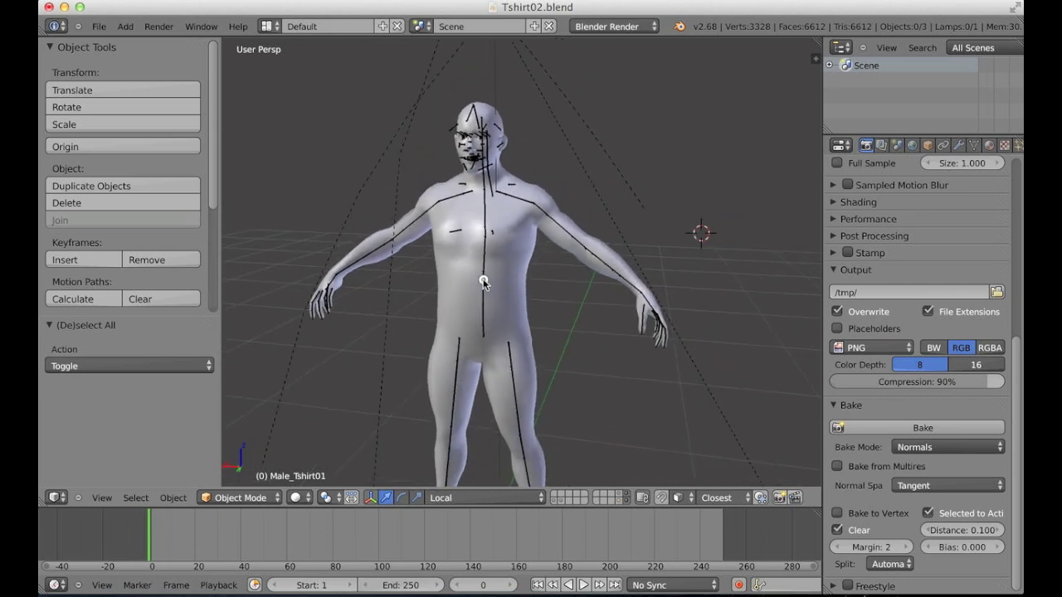
pyautogui.moveTo(498, 296); pyautogui.dragTo(503, 142, button='middle')
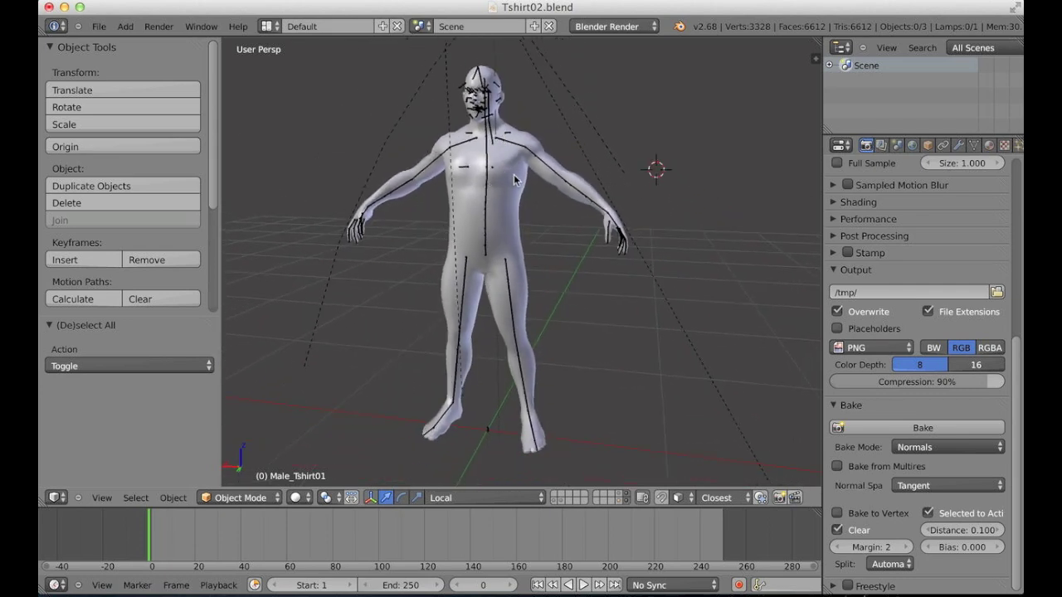
pyautogui.moveTo(466, 194); pyautogui.dragTo(475, 206, button='middle')
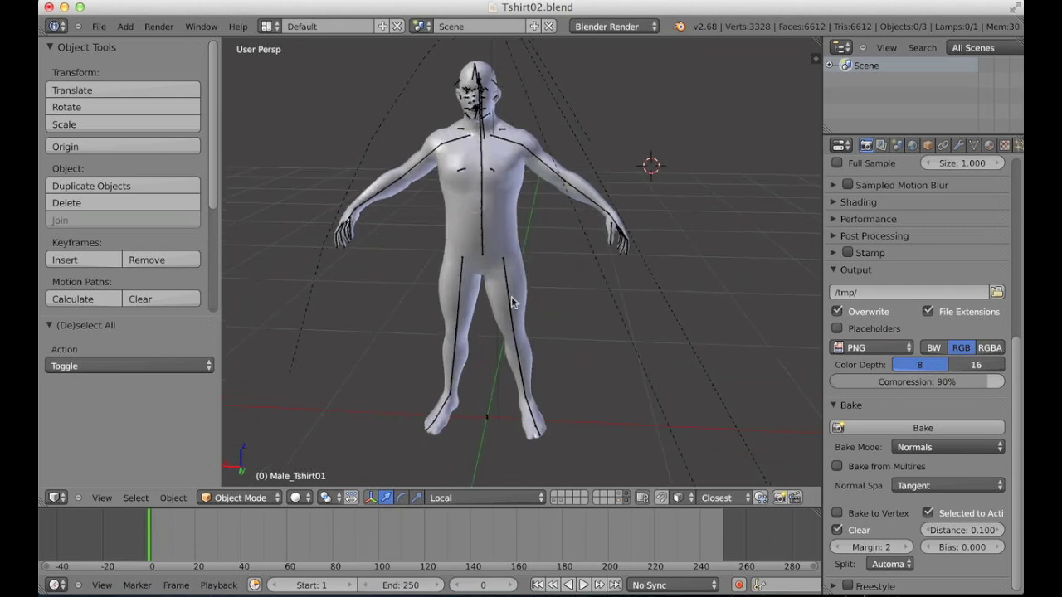
pyautogui.moveTo(512, 303)
pyautogui.keyDown('shift'); pyautogui.mouseDown(button='middle')
pyautogui.moveTo(523, 274)
pyautogui.moveTo(486, 261)
pyautogui.moveTo(500, 301)
pyautogui.moveTo(516, 291)
pyautogui.mouseUp(button='middle'); pyautogui.keyUp('shift')
pyautogui.press('n')
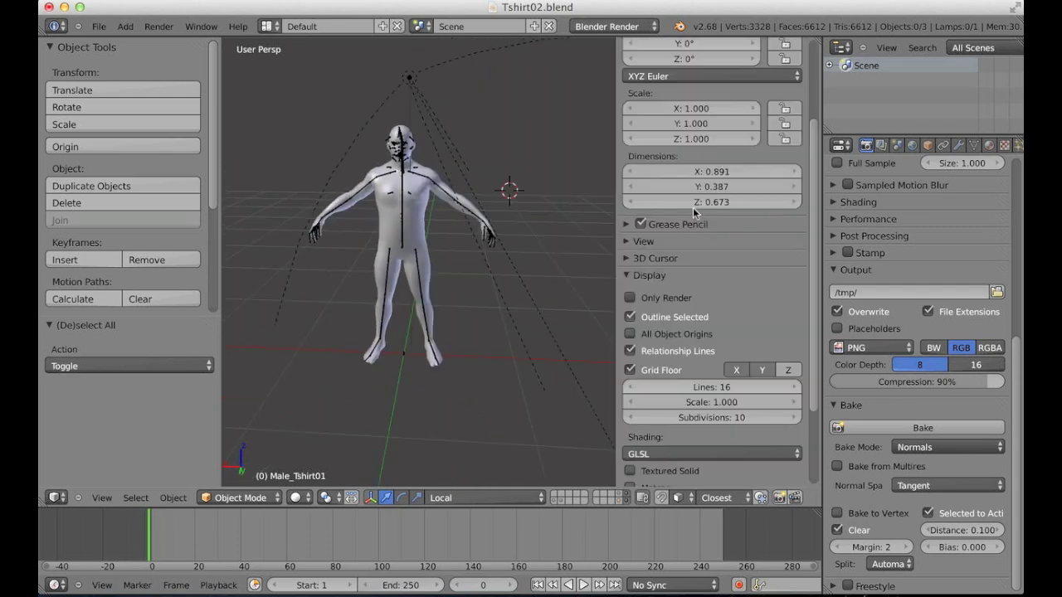
pyautogui.scroll(-1, 694, 206)
pyautogui.scroll(2, 693, 206)
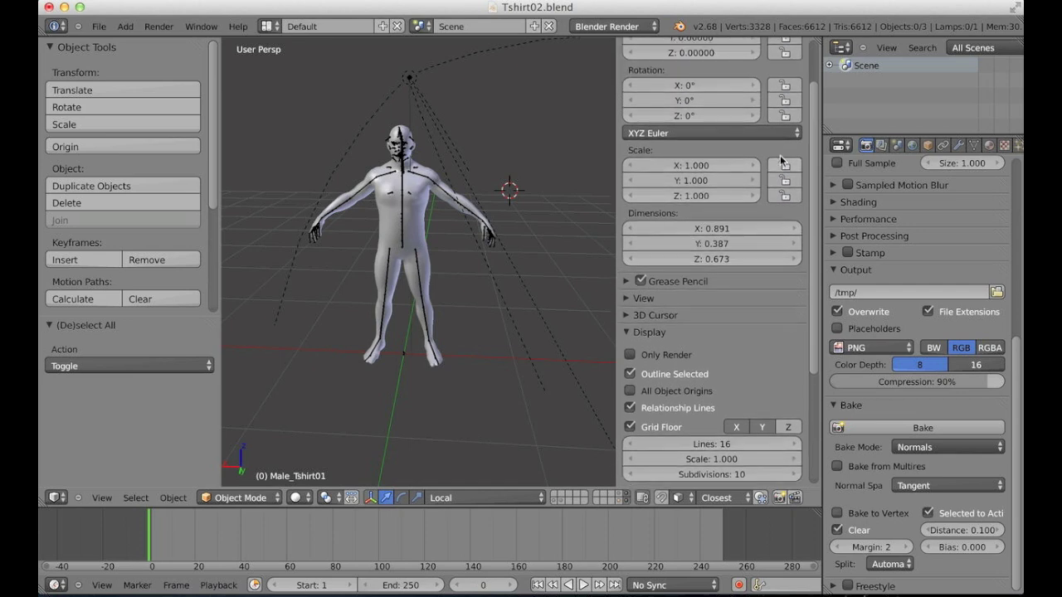
pyautogui.moveTo(813, 147); pyautogui.dragTo(809, 106)
pyautogui.press('n')
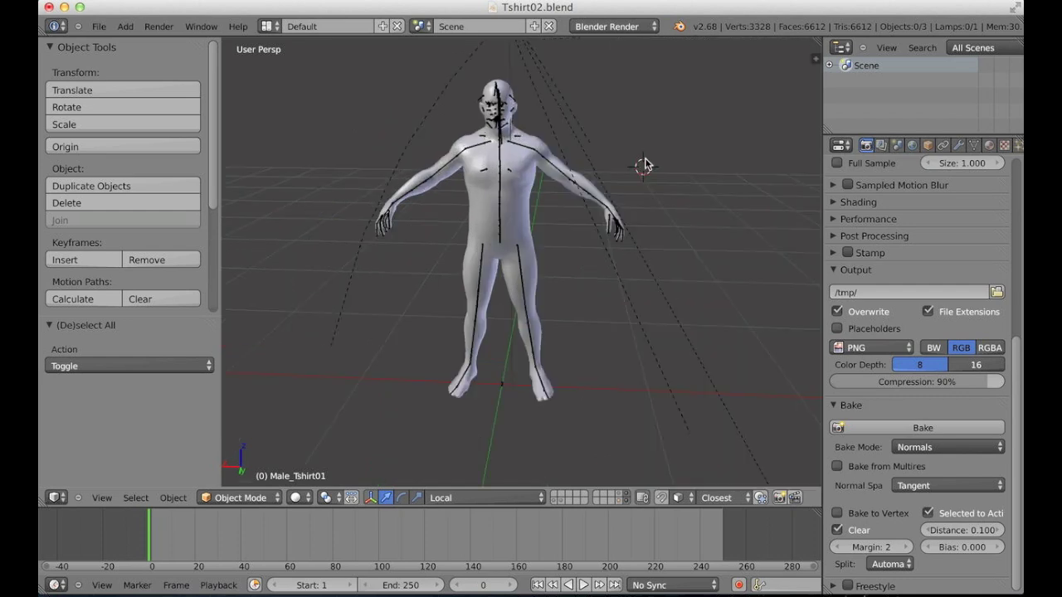
# Add a plane mesh beside the body and scale it down to about 0.397
pyautogui.hotkey('shift', 'a')
pyautogui.moveTo(548, 210)
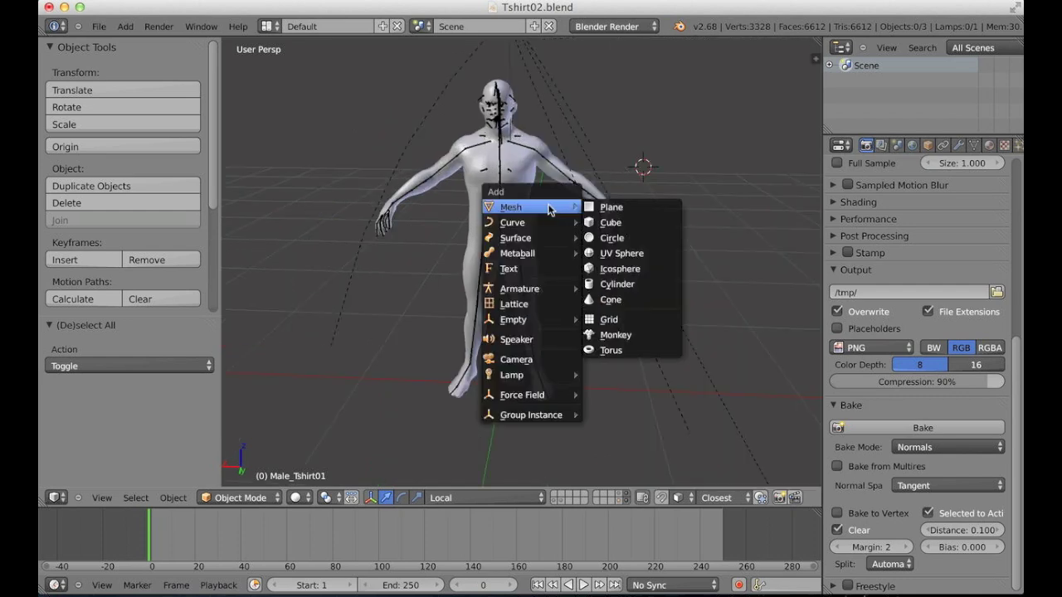
pyautogui.click(613, 207)
pyautogui.press('s')
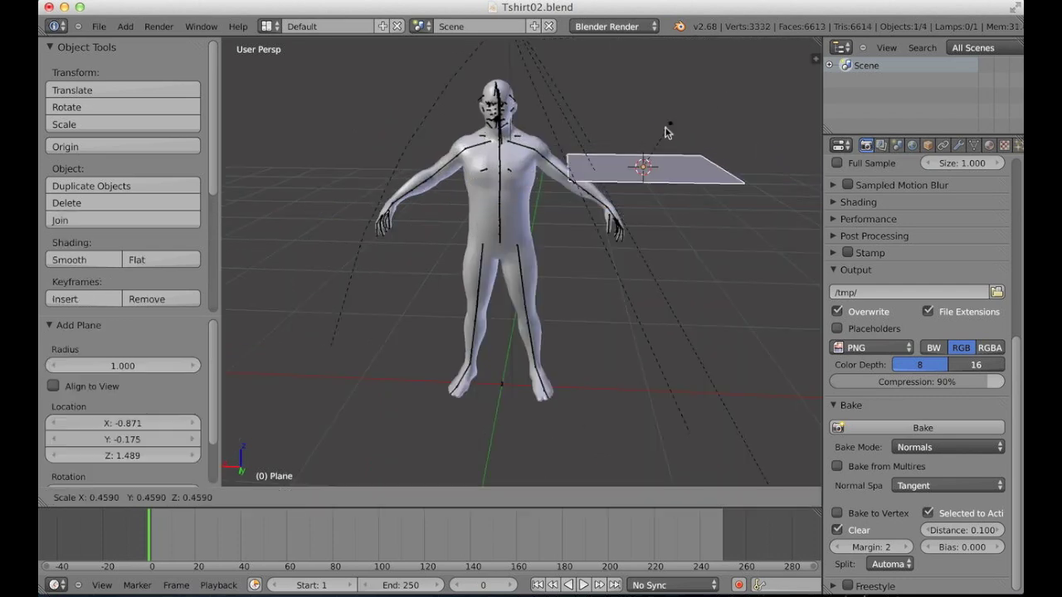
pyautogui.click(664, 158)
# Apply the plane's rotation and scale
pyautogui.moveTo(663, 159); pyautogui.dragTo(678, 170, button='middle')
pyautogui.press('n')
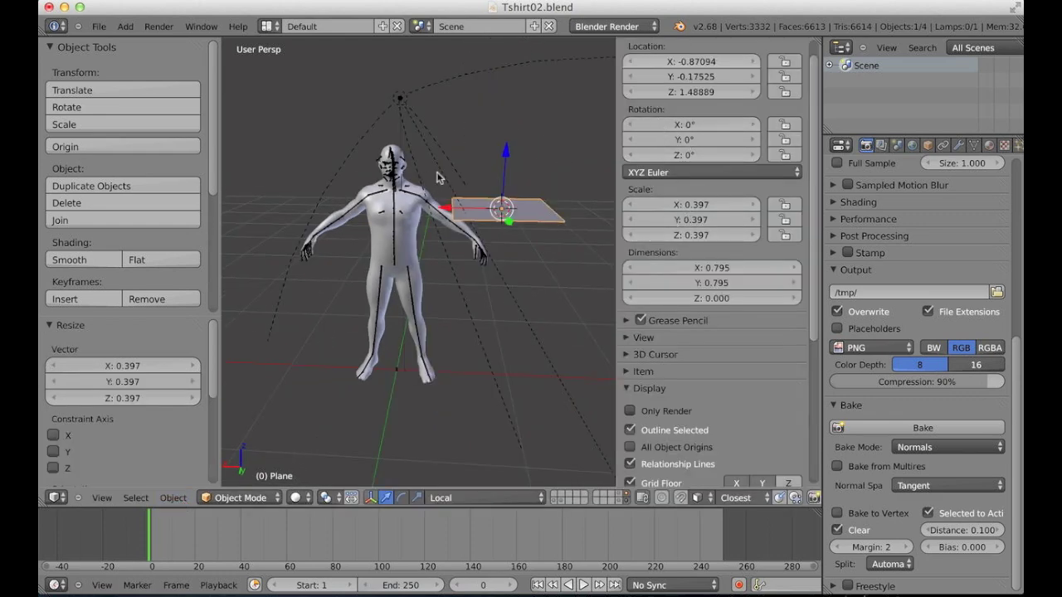
pyautogui.hotkey('ctrl', 'a')
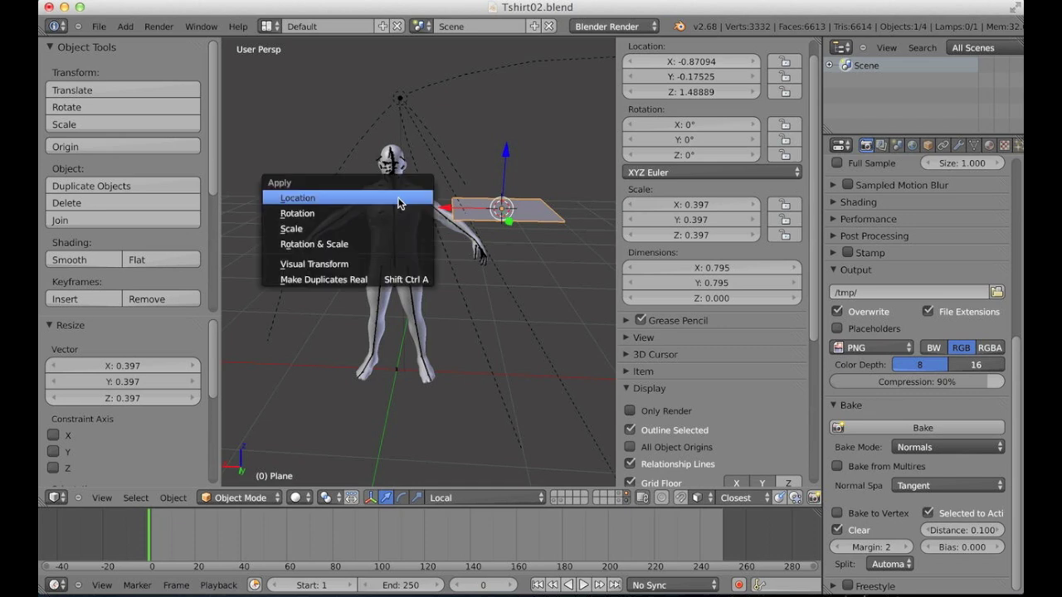
pyautogui.click(302, 229)
pyautogui.hotkey('ctrl', 'a')
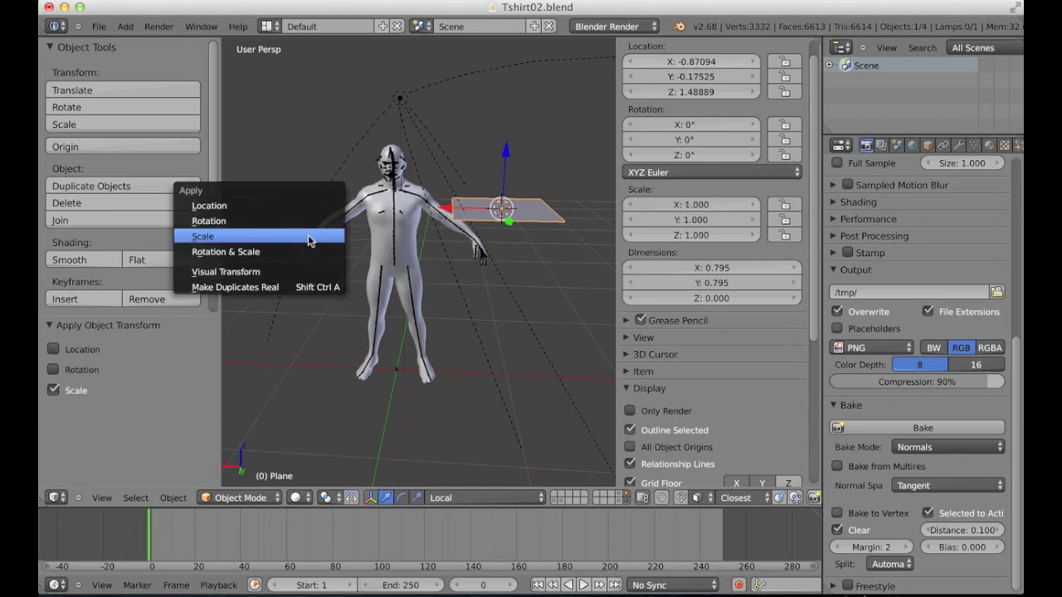
pyautogui.click(285, 253)
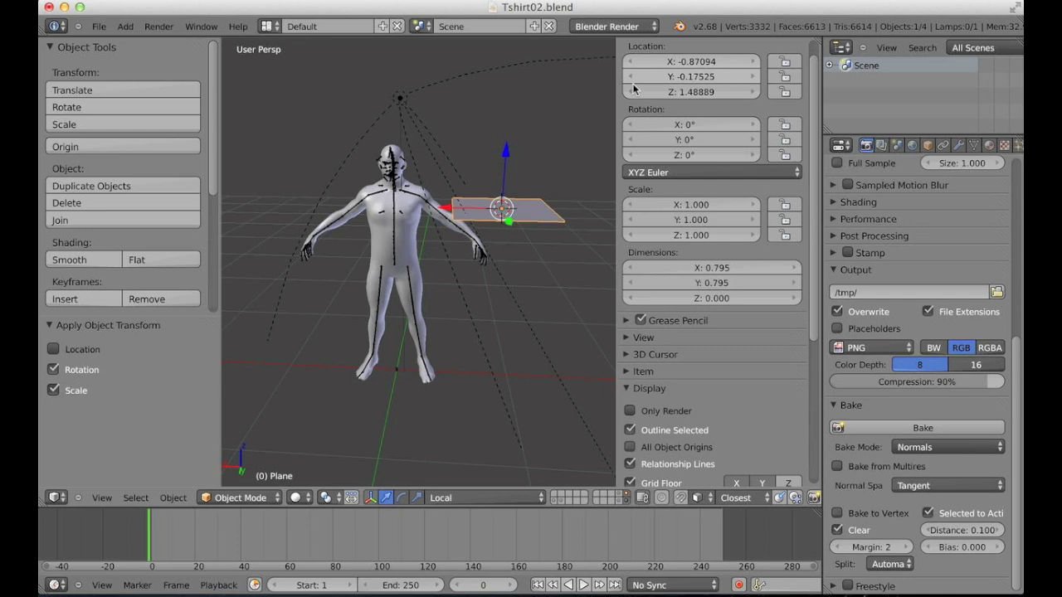
# Edit the plane and move its corner vertices onto one side of the body's chest to form a small quad
pyautogui.click(509, 163)
pyautogui.scroll(3, 598, 258)
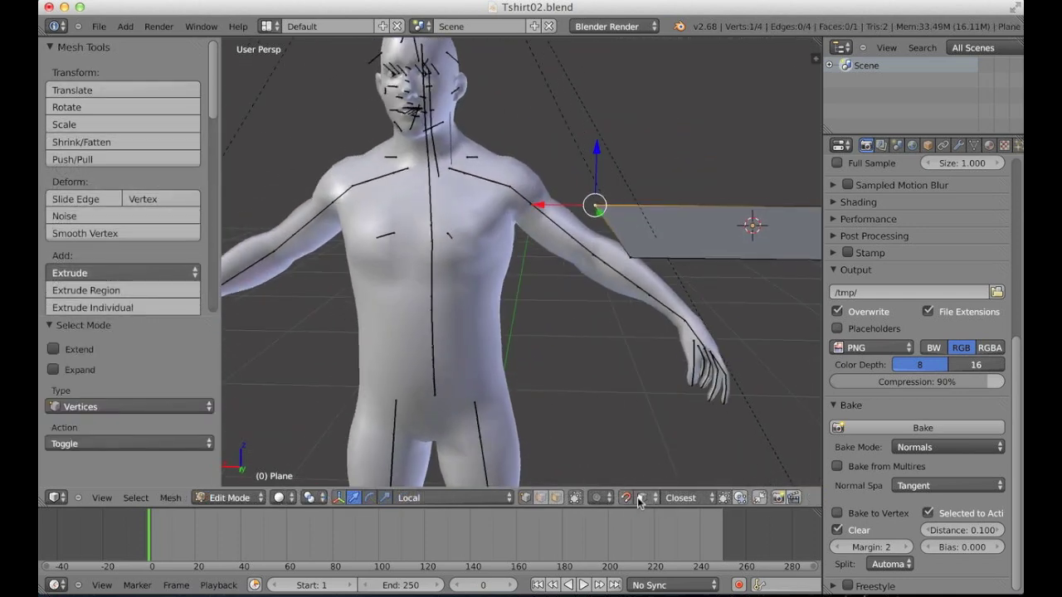
pyautogui.moveTo(594, 205); pyautogui.dragTo(408, 190)
pyautogui.moveTo(407, 190); pyautogui.dragTo(336, 225, button='middle')
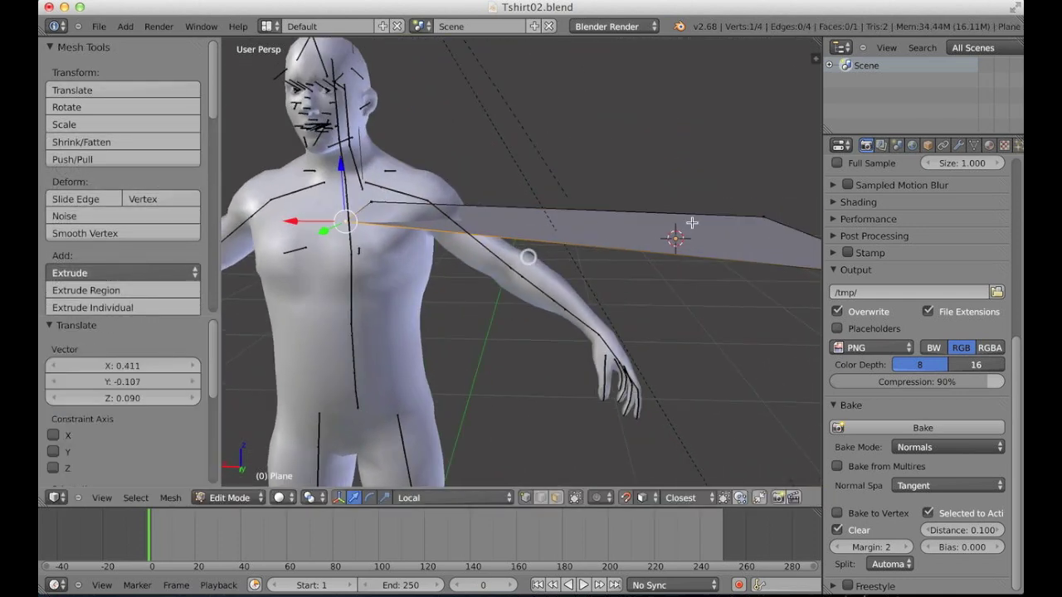
pyautogui.moveTo(336, 225); pyautogui.dragTo(382, 209)
pyautogui.moveTo(382, 209); pyautogui.dragTo(399, 217, button='middle')
pyautogui.scroll(4, 473, 237)
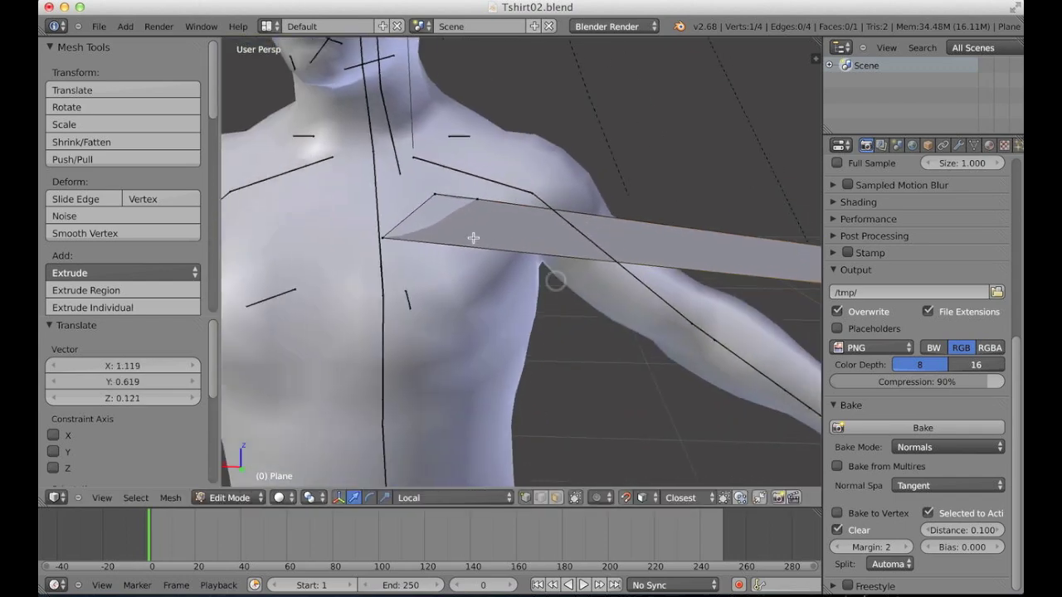
pyautogui.moveTo(498, 241); pyautogui.dragTo(405, 234)
pyautogui.moveTo(405, 234); pyautogui.dragTo(446, 266, button='middle')
# Extrude vertices outward around the chest quad and fill faces between them to build a surrounding ring
pyautogui.hotkey('ctrl', 'Tab')
pyautogui.click(445, 282)
pyautogui.hotkey('ctrl', 'Tab')
pyautogui.click(451, 182)
pyautogui.press('e')
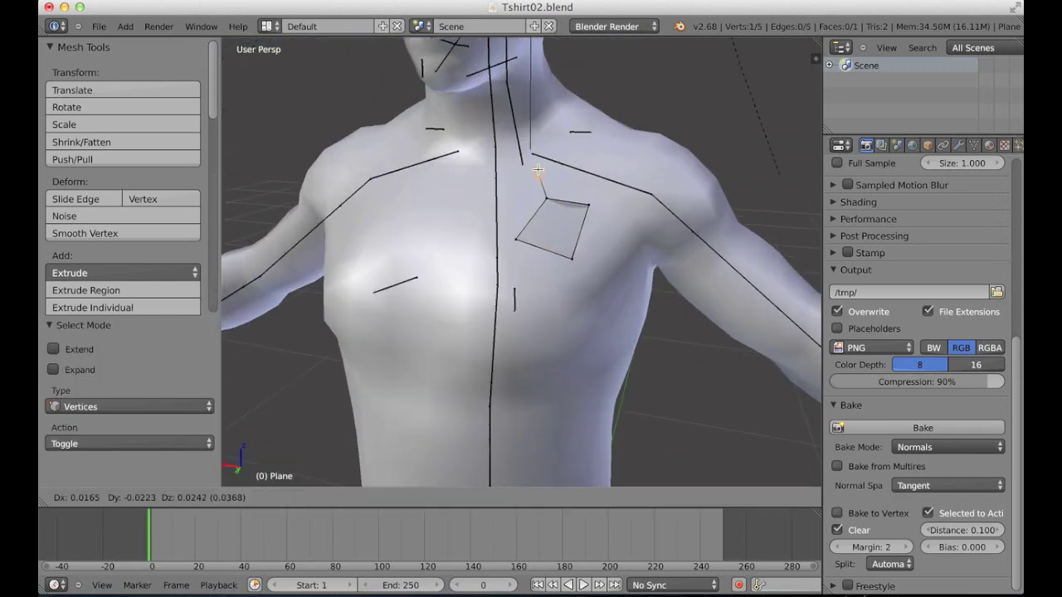
pyautogui.click(538, 171)
pyautogui.press('e')
pyautogui.click(573, 253)
pyautogui.press('f')
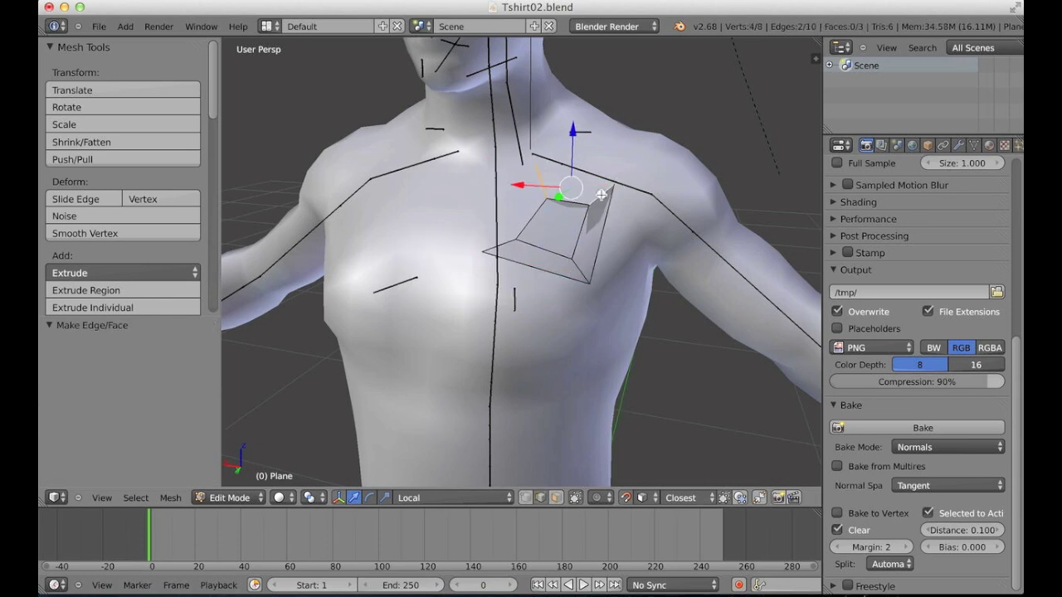
# Extrude the chest patch's outer boundary edges and scale them outward by about 1.431
pyautogui.hotkey('ctrl', 'Tab')
pyautogui.click(481, 223)
pyautogui.press('e')
pyautogui.click(733, 107)
pyautogui.press('s')
pyautogui.click(511, 165)
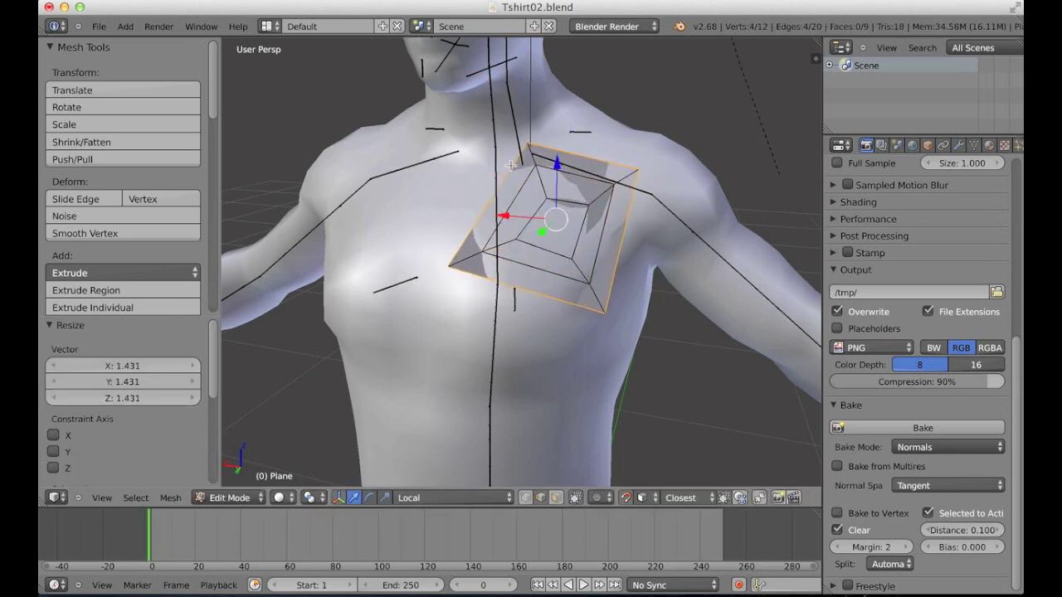
# Subdivide the chest patch's edge rings in both directions and clear the selection
pyautogui.keyDown('alt'); pyautogui.rightClick(573, 173); pyautogui.keyUp('alt')
pyautogui.hotkey('ctrl', 's')
pyautogui.hotkey('ctrl', 'e')
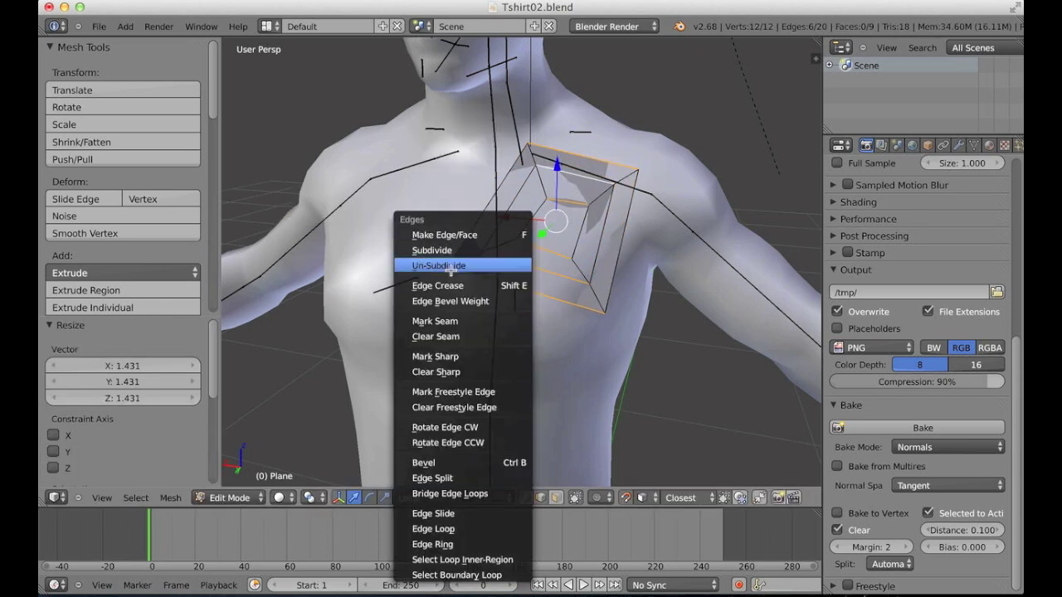
pyautogui.click(465, 245)
pyautogui.hotkey('ctrl', 'e')
pyautogui.click(498, 201)
pyautogui.press('a')
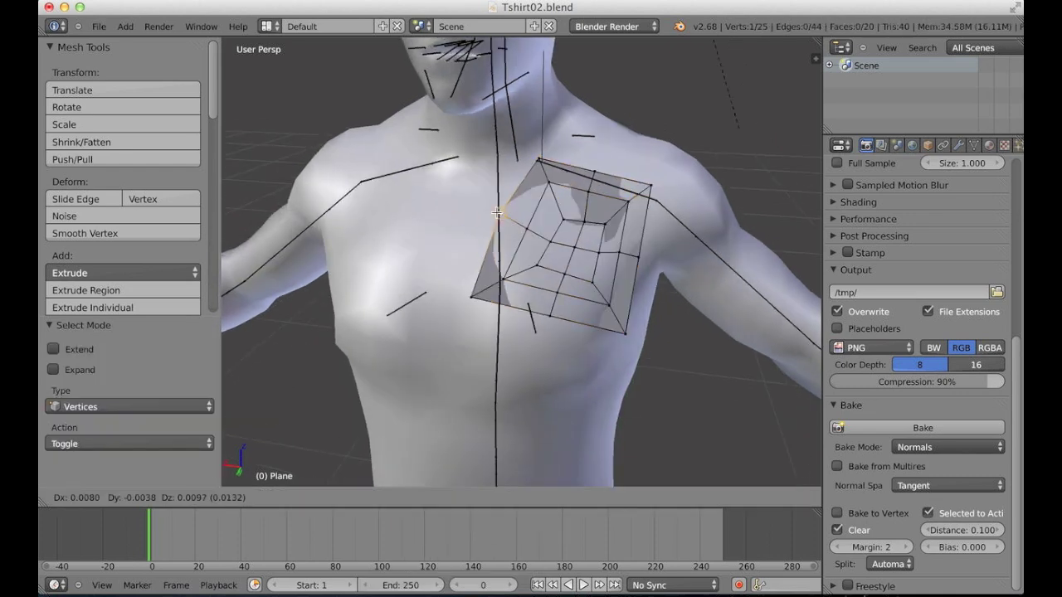
# Move the chest patch's outer corner vertices inward to round off its outline
pyautogui.moveTo(498, 273); pyautogui.dragTo(486, 289, button='right')
pyautogui.hotkey('shift', 'v')
pyautogui.click(486, 289)
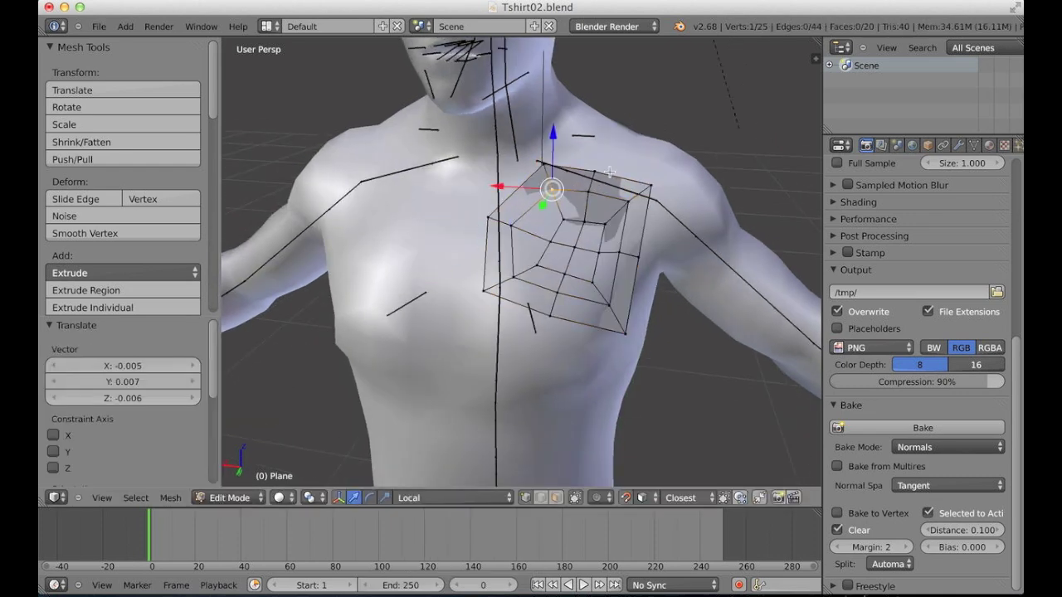
pyautogui.moveTo(652, 188)
pyautogui.mouseDown(button='right')
pyautogui.moveTo(628, 201)
pyautogui.moveTo(647, 202)
pyautogui.mouseUp(button='right')
pyautogui.hotkey('shift', 'v')
pyautogui.click(605, 225)
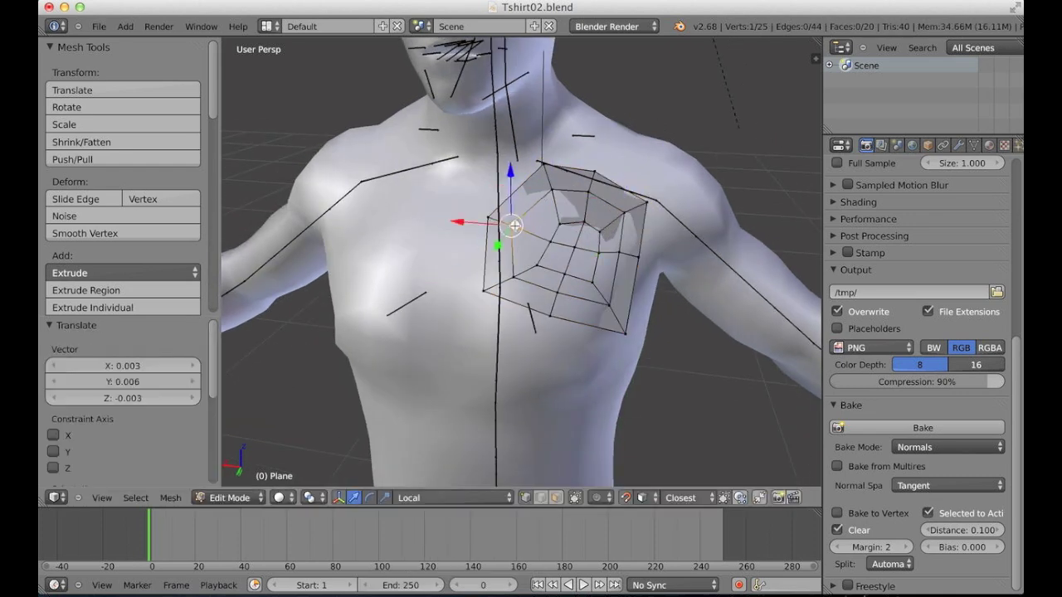
# Slide the patch's inner ring vertices and adjust a lower outer corner so the faces form even concentric rings
pyautogui.moveTo(531, 241); pyautogui.dragTo(586, 270, button='right')
pyautogui.hotkey('shift', 'v')
pyautogui.click(645, 265)
pyautogui.moveTo(626, 334); pyautogui.dragTo(621, 332, button='right')
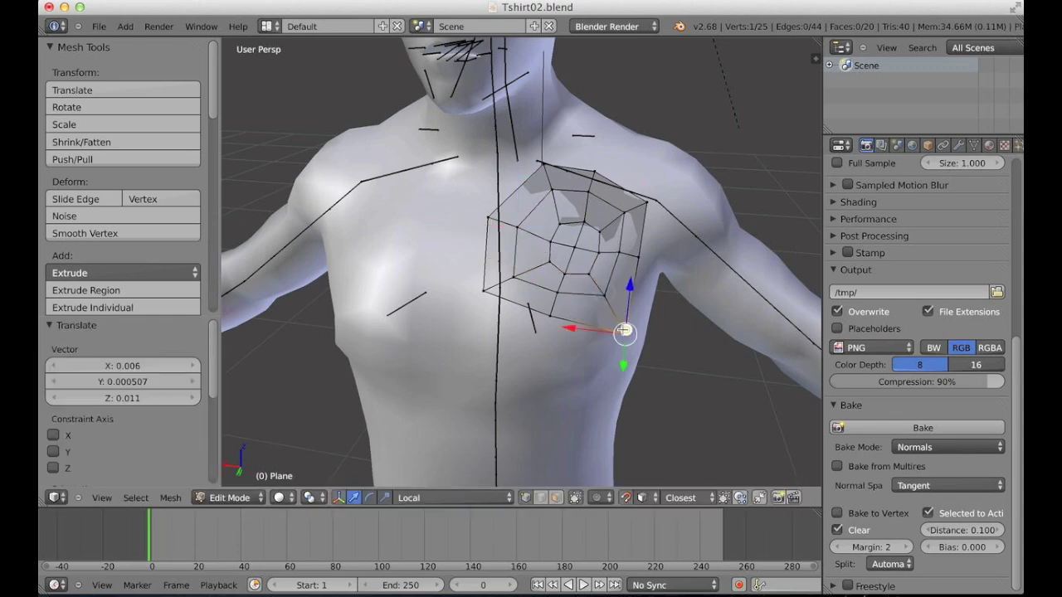
pyautogui.moveTo(622, 332); pyautogui.dragTo(498, 281, button='middle')
pyautogui.moveTo(498, 280); pyautogui.dragTo(511, 261, button='right')
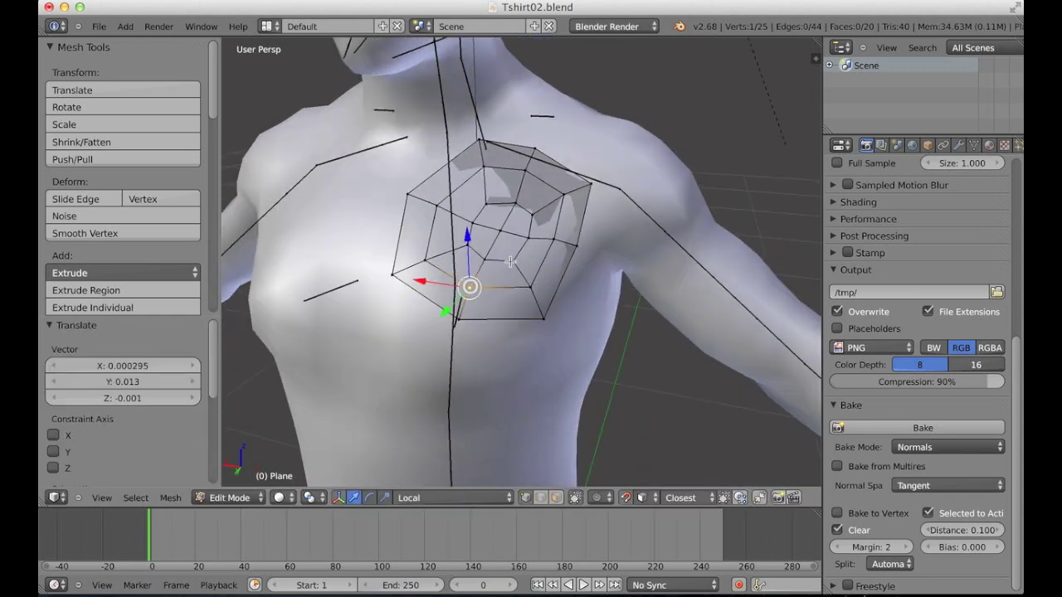
pyautogui.moveTo(535, 241)
pyautogui.mouseDown(button='middle')
pyautogui.moveTo(556, 269)
pyautogui.moveTo(542, 236)
pyautogui.moveTo(531, 266)
pyautogui.moveTo(547, 249)
pyautogui.mouseUp(button='middle')
# Add a Shrinkwrap modifier to the patch targeting UMA_Human_Male with Keep Above Surface enabled, and apply it
pyautogui.press('Tab')
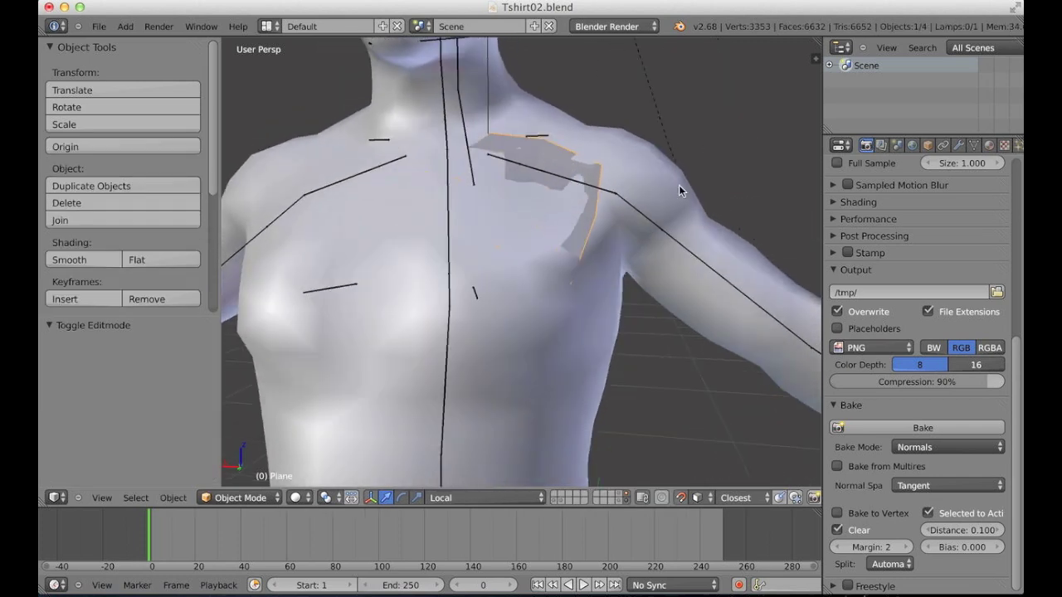
pyautogui.click(958, 145)
pyautogui.click(883, 197)
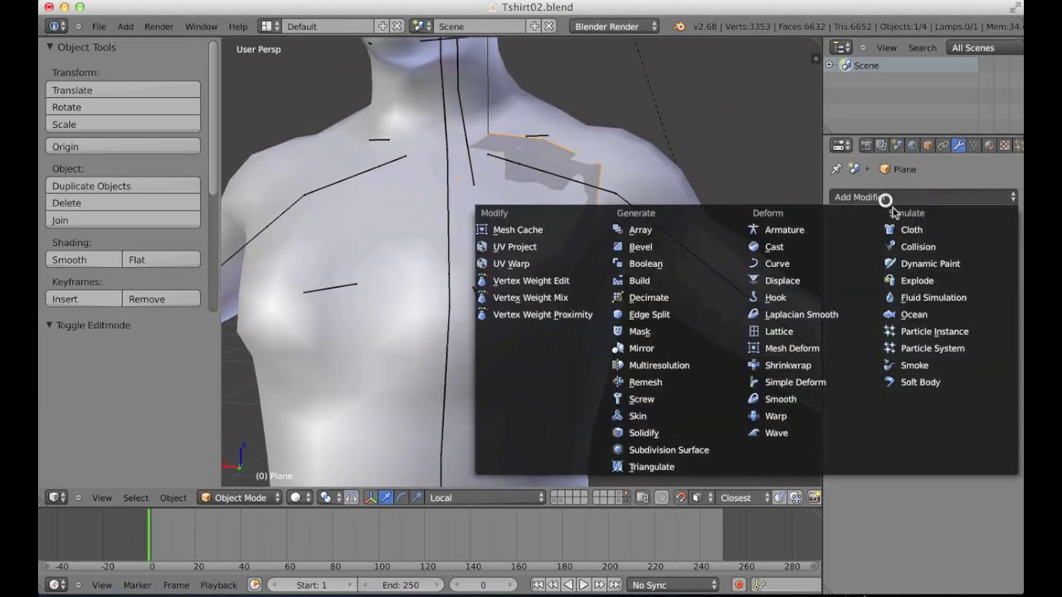
pyautogui.click(791, 366)
pyautogui.click(867, 286)
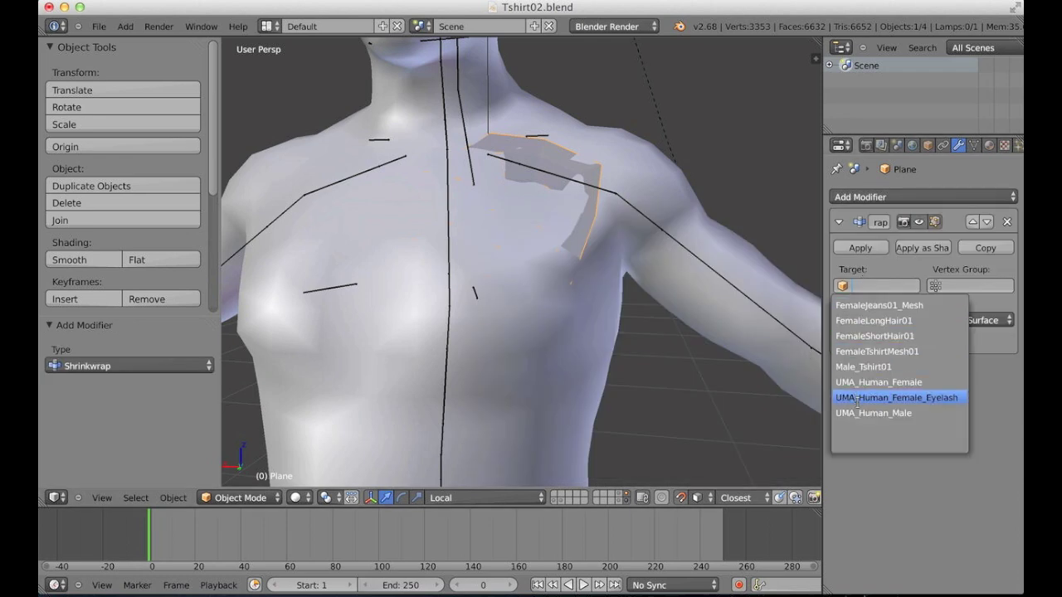
pyautogui.click(897, 413)
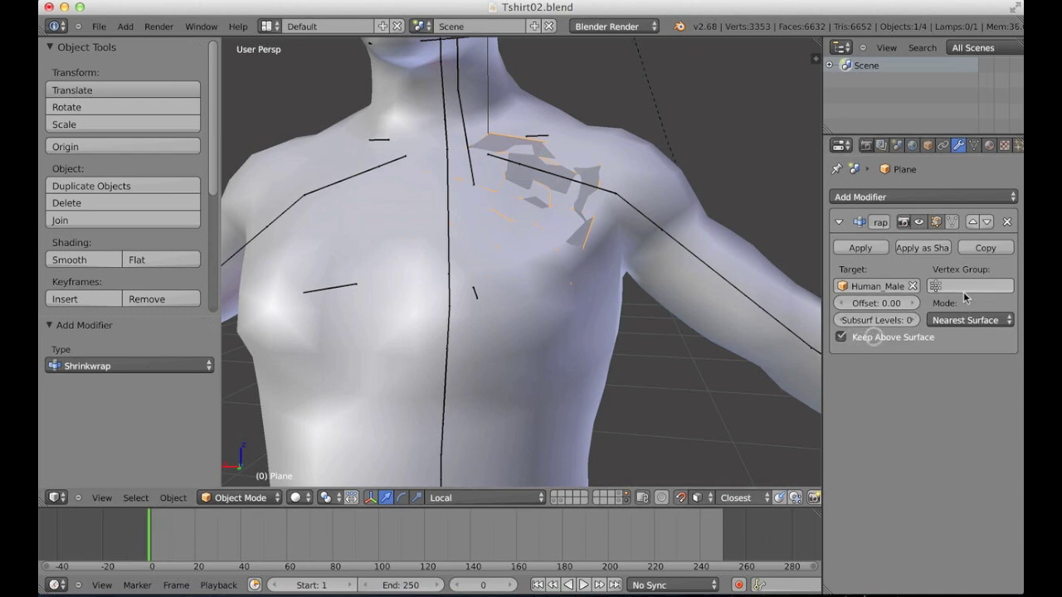
pyautogui.click(862, 248)
# Select the entire patch mesh and shrink/fatten it with an offset of -0.004
pyautogui.press('Tab')
pyautogui.moveTo(614, 221); pyautogui.dragTo(604, 268, button='middle')
pyautogui.press('Tab')
pyautogui.press('Tab')
pyautogui.press('a')
pyautogui.press('a')
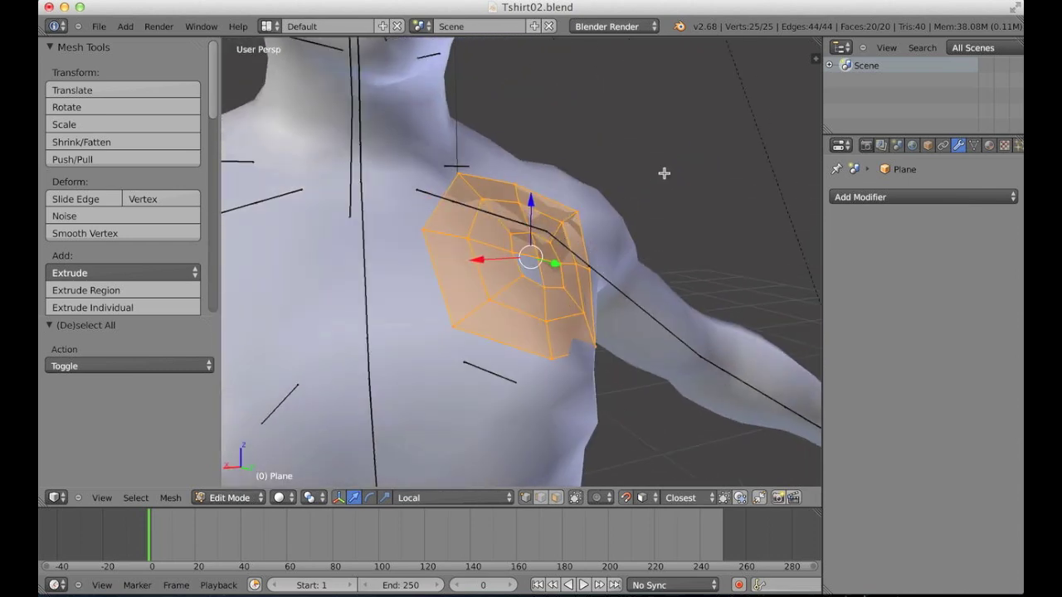
pyautogui.hotkey('alt', 's')
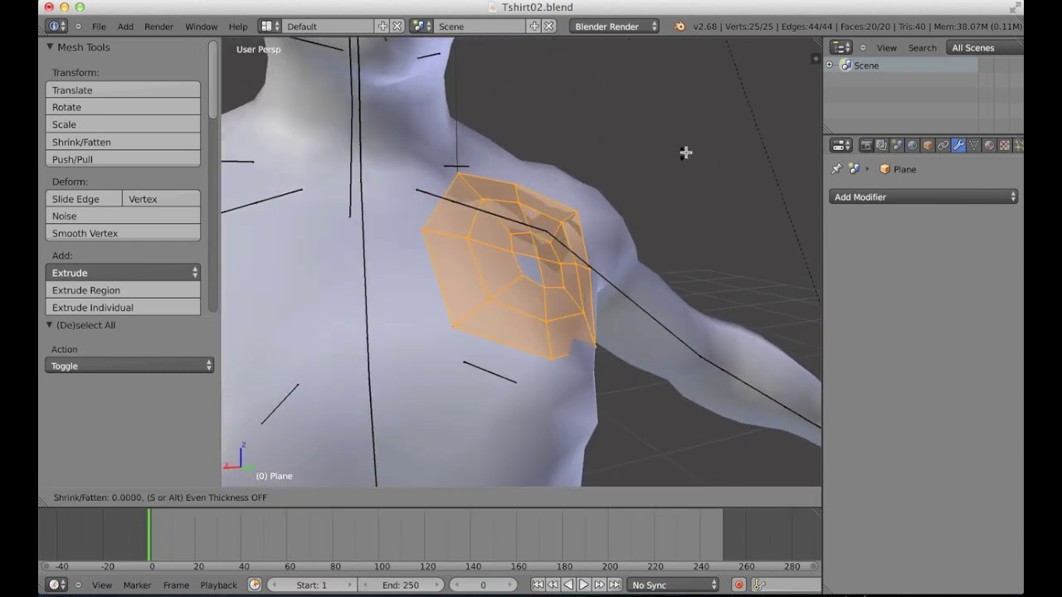
pyautogui.rightClick(686, 151)
pyautogui.hotkey('alt', 's')
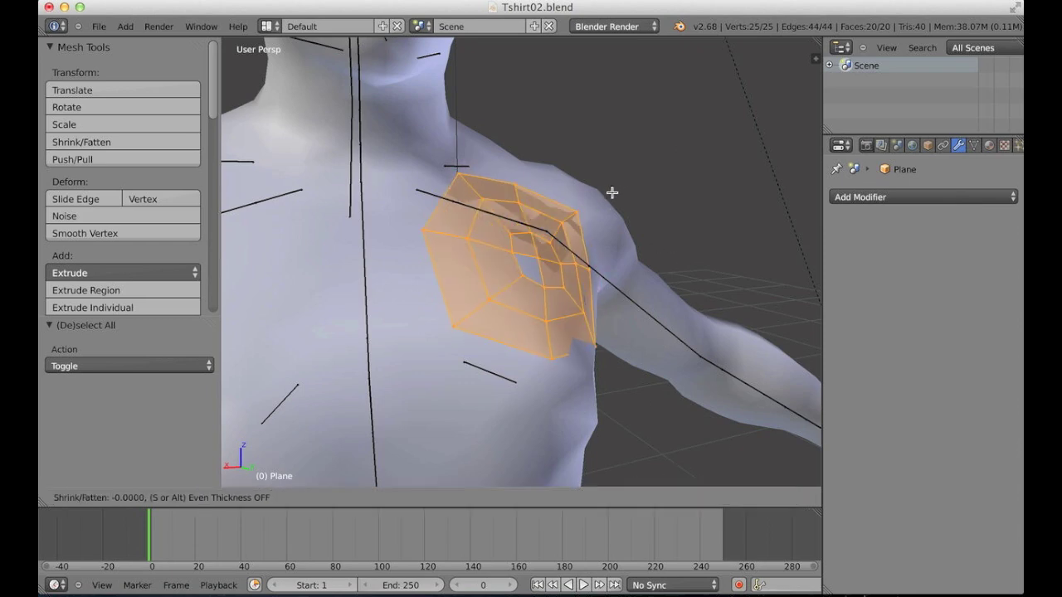
pyautogui.click(611, 192)
# Select the four central faces of the chest patch, push them outward with Shrink/Fatten and clear the selection
pyautogui.moveTo(612, 197); pyautogui.dragTo(564, 286, button='middle')
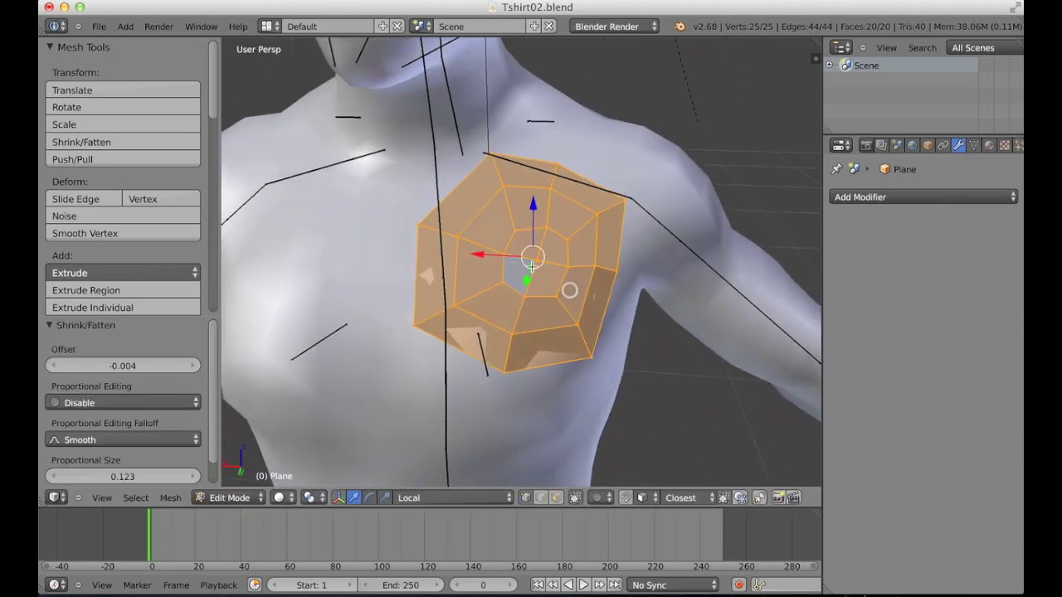
pyautogui.rightClick(519, 274)
pyautogui.keyDown('shift'); pyautogui.rightClick(516, 292); pyautogui.keyUp('shift')
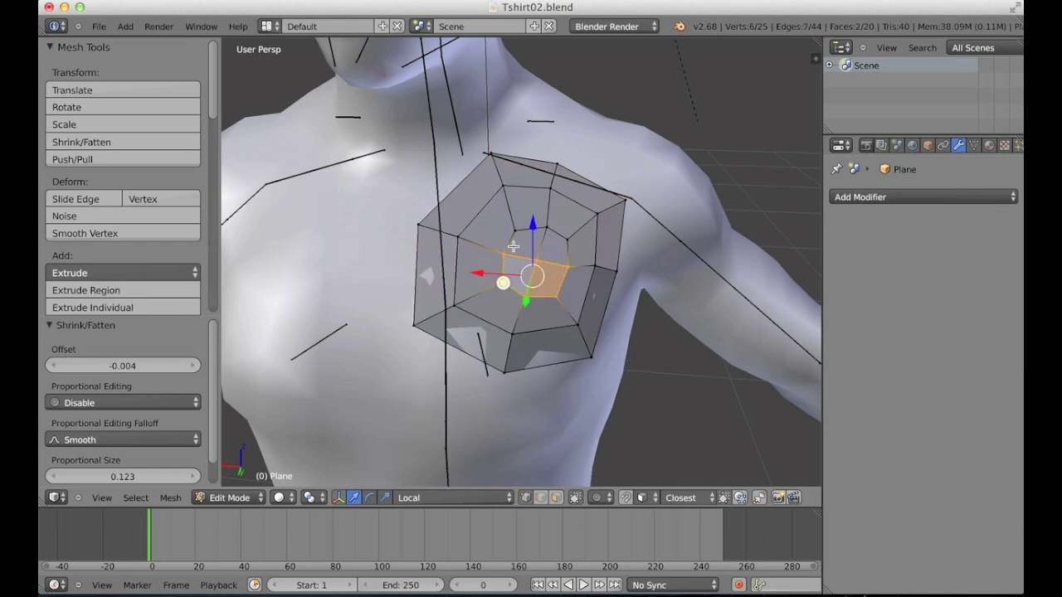
pyautogui.keyDown('shift'); pyautogui.rightClick(548, 232); pyautogui.keyUp('shift')
pyautogui.keyDown('shift'); pyautogui.rightClick(570, 238); pyautogui.keyUp('shift')
pyautogui.moveTo(569, 238); pyautogui.dragTo(652, 135, button='middle')
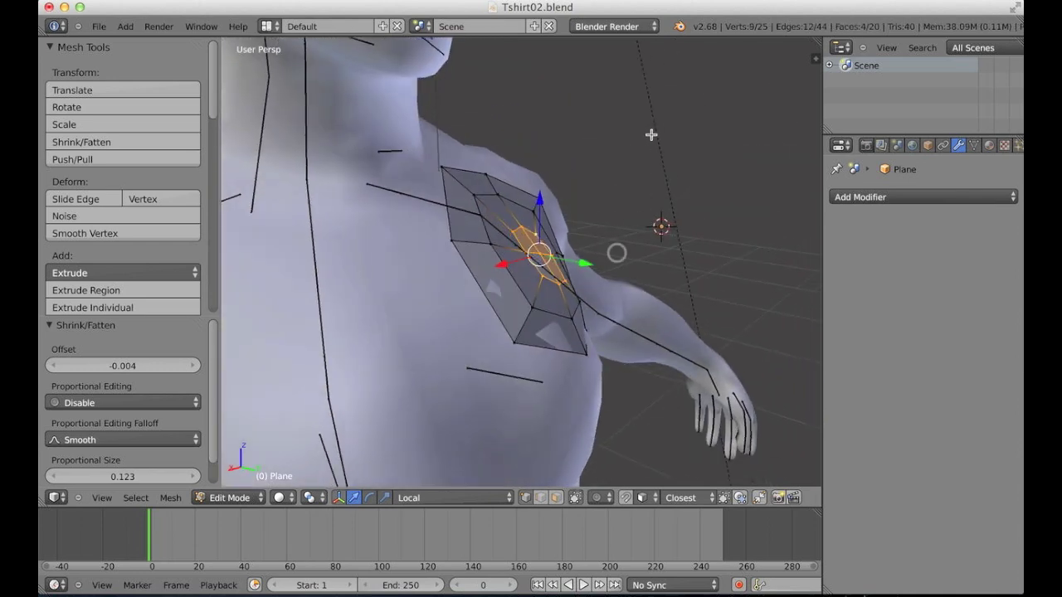
pyautogui.hotkey('alt', 's')
pyautogui.click(650, 142)
pyautogui.press('a')
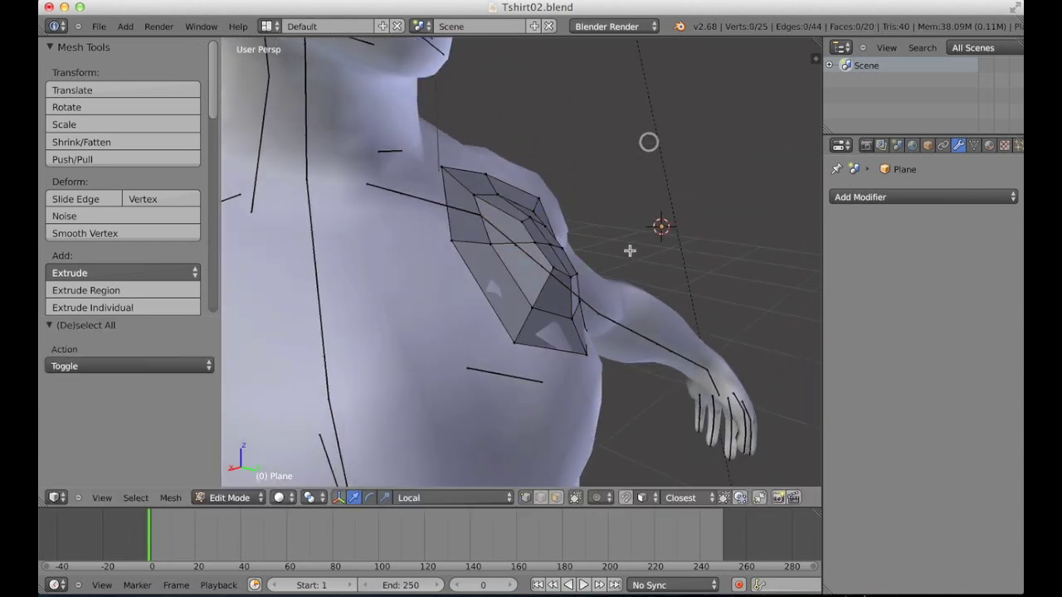
# Select the whole patch, shrink/fatten it by about 0.006 away from the body and clear the selection
pyautogui.moveTo(647, 141); pyautogui.dragTo(543, 309, button='middle')
pyautogui.press('Tab')
pyautogui.press('Tab')
pyautogui.press('Tab')
pyautogui.press('Tab')
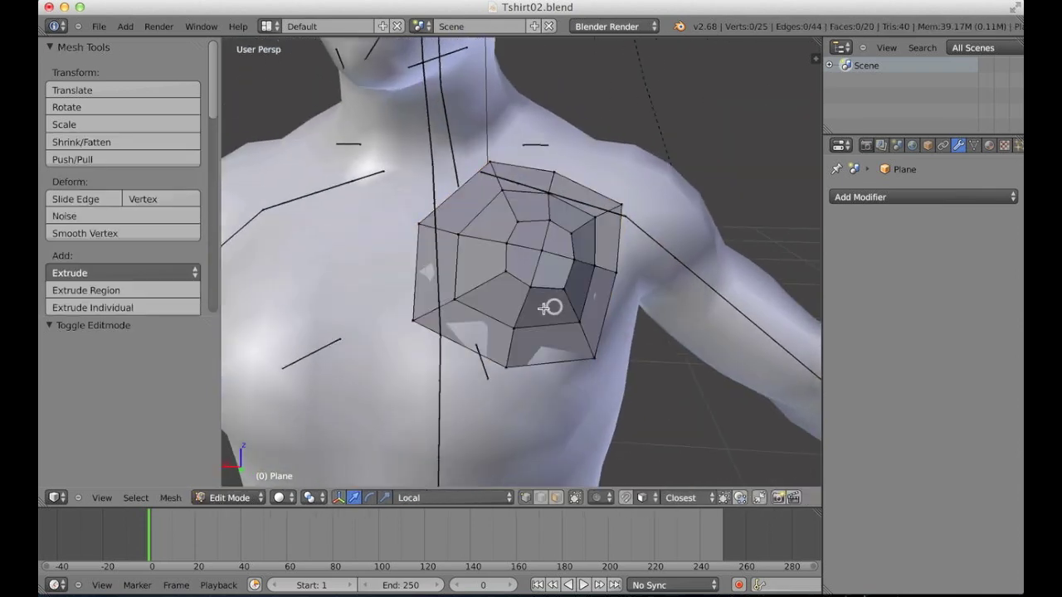
pyautogui.press('a')
pyautogui.hotkey('alt', 's')
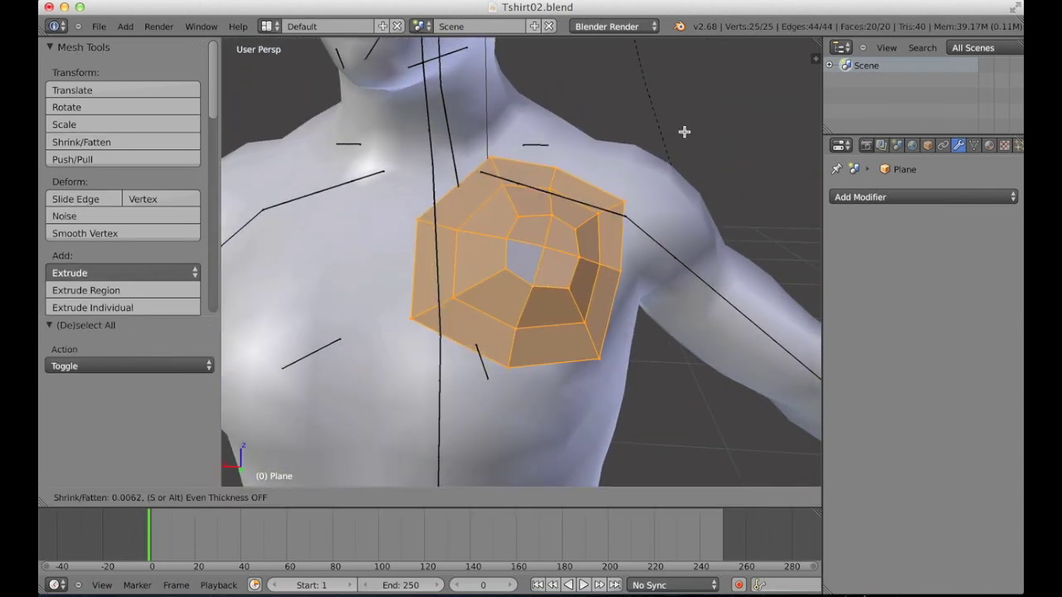
pyautogui.click(683, 130)
pyautogui.press('a')
# In edge select mode, extrude the patch's upper shoulder-side edge by X 0.005, Y -0.041, Z 0.008
pyautogui.moveTo(683, 130); pyautogui.dragTo(545, 291, button='middle')
pyautogui.press('Tab')
pyautogui.press('Tab')
pyautogui.hotkey('ctrl', 'Tab')
pyautogui.click(483, 248)
pyautogui.moveTo(483, 247); pyautogui.dragTo(618, 233, button='middle')
pyautogui.rightClick(573, 242)
pyautogui.press('e')
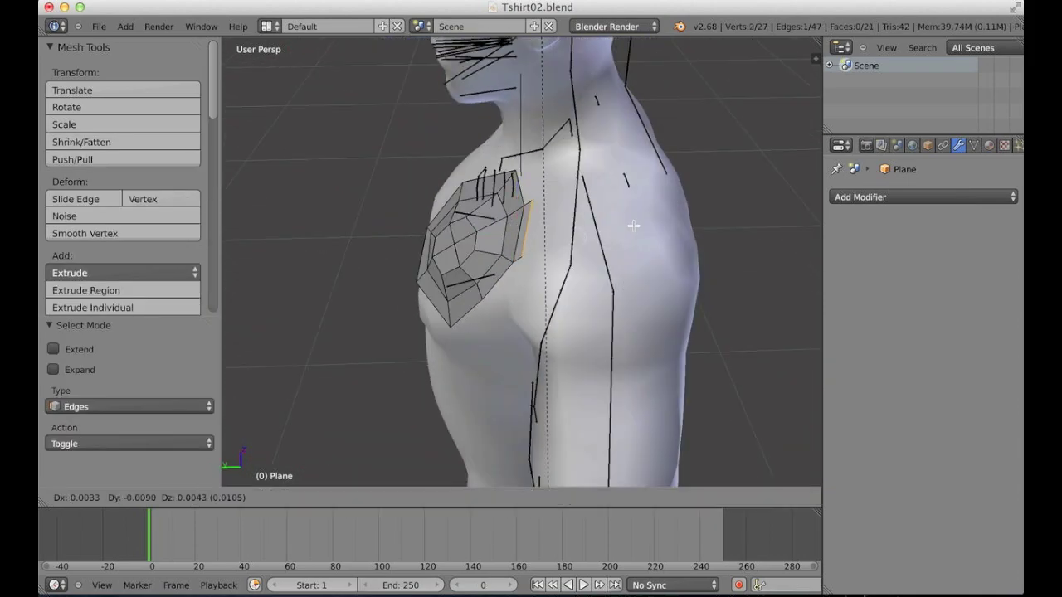
pyautogui.click(664, 220)
pyautogui.moveTo(666, 218); pyautogui.dragTo(592, 238, button='middle')
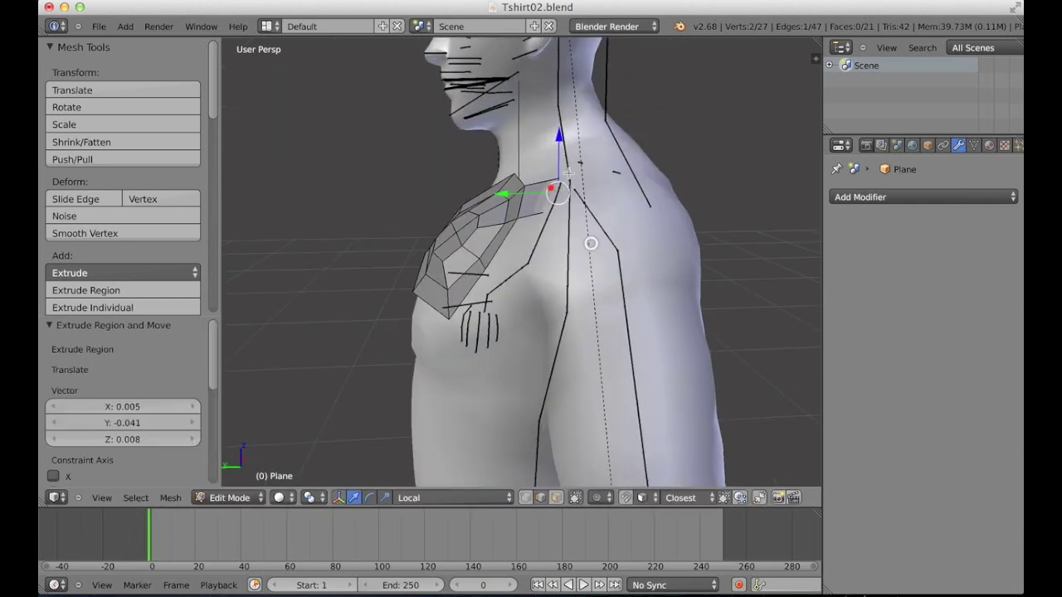
# Raise the extruded edge vertically, rotate it -7.503° and move it by X -0.017, Y 0.002, Z -0.002
pyautogui.press('g')
pyautogui.press('z')
pyautogui.click(604, 192)
pyautogui.moveTo(604, 193); pyautogui.dragTo(659, 292, button='middle')
pyautogui.press('r')
pyautogui.click(645, 246)
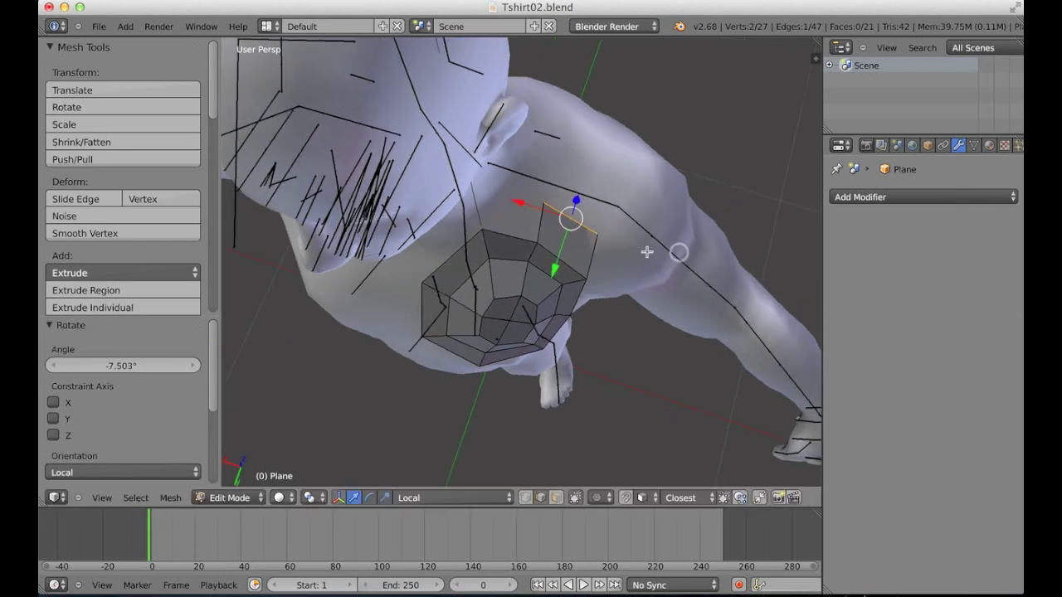
pyautogui.press('g')
pyautogui.click(667, 258)
# Extrude the shoulder edge again by X -0.009, Y -0.051, Z 0.011 and raise the new face's outer side edge
pyautogui.press('e')
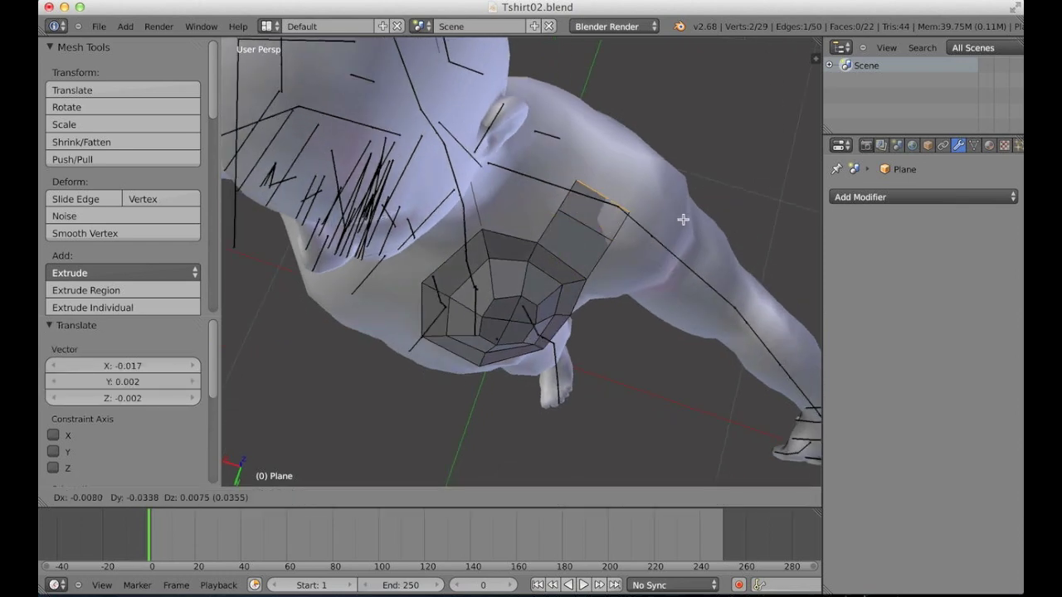
pyautogui.click(689, 202)
pyautogui.moveTo(690, 201); pyautogui.dragTo(604, 213, button='middle')
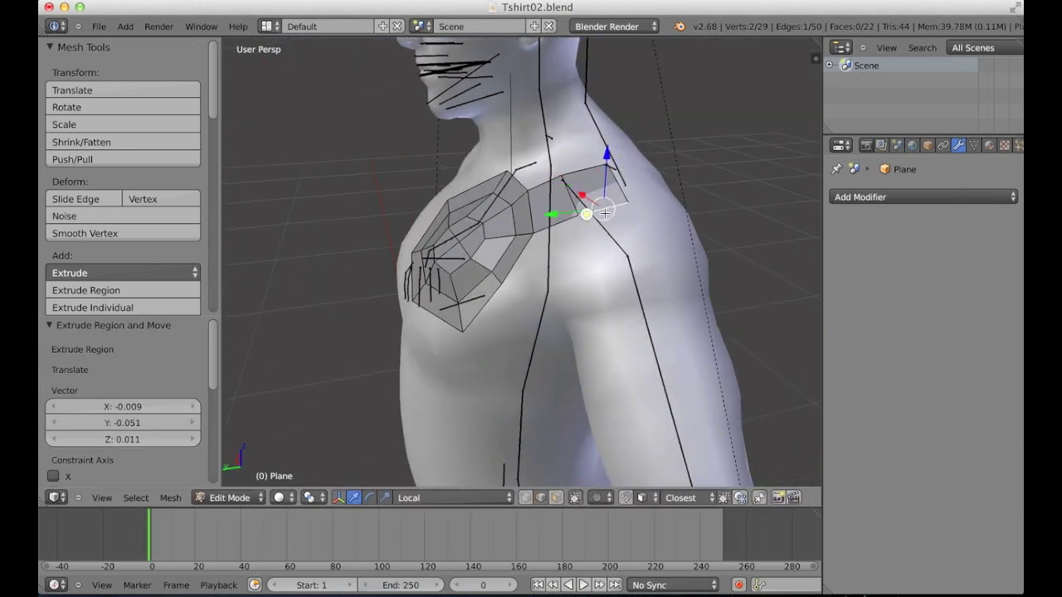
pyautogui.moveTo(599, 190); pyautogui.dragTo(606, 170)
pyautogui.click(606, 171)
pyautogui.press('a')
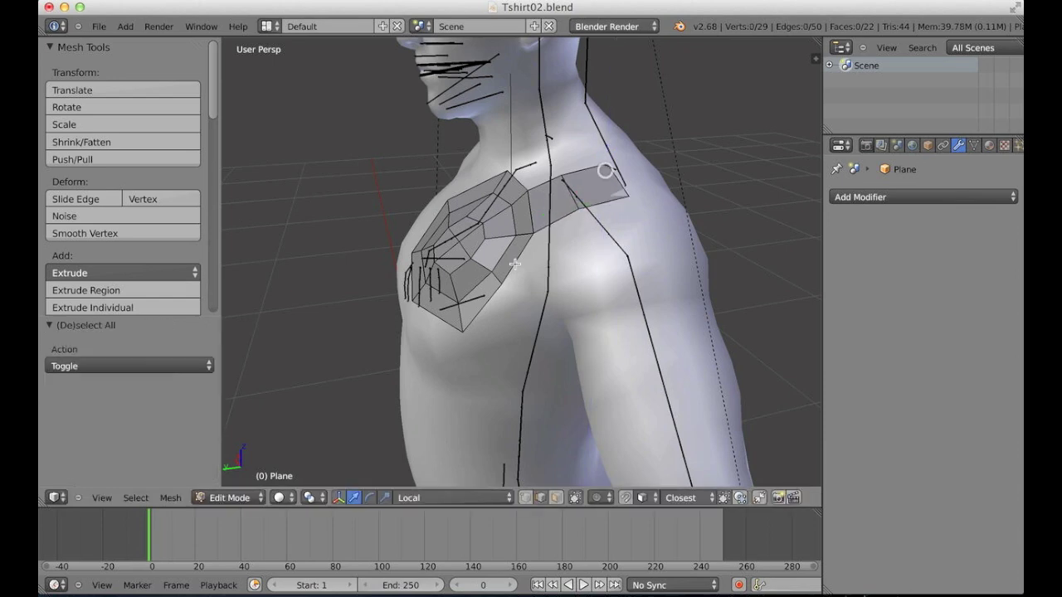
# Raise the shoulder strip's end edge by 0.003 and its middle edge by about 0.004 along local Z
pyautogui.moveTo(605, 171); pyautogui.dragTo(570, 235, button='middle')
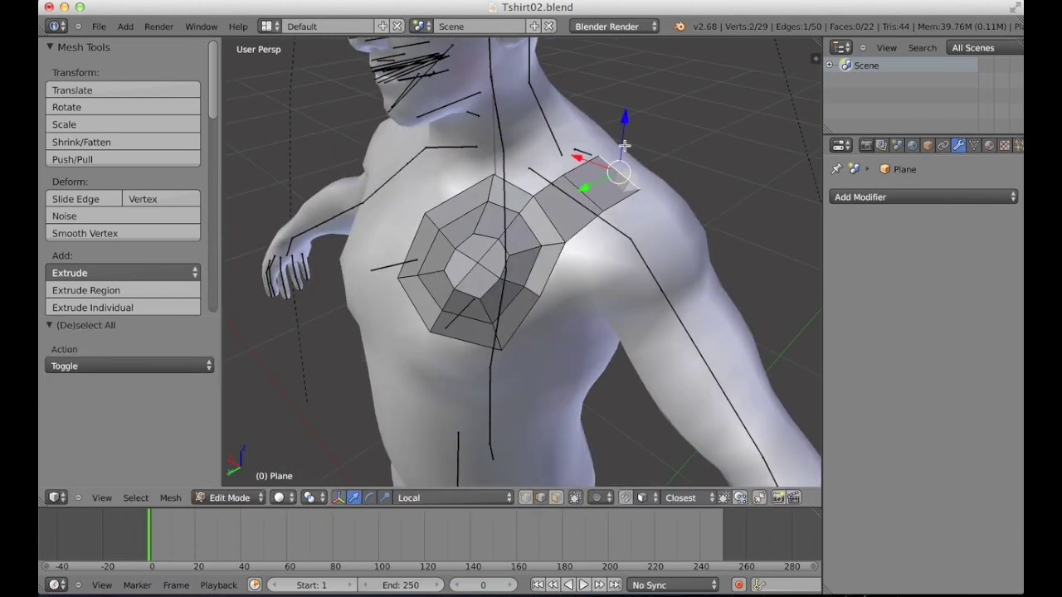
pyautogui.moveTo(624, 146); pyautogui.dragTo(586, 158)
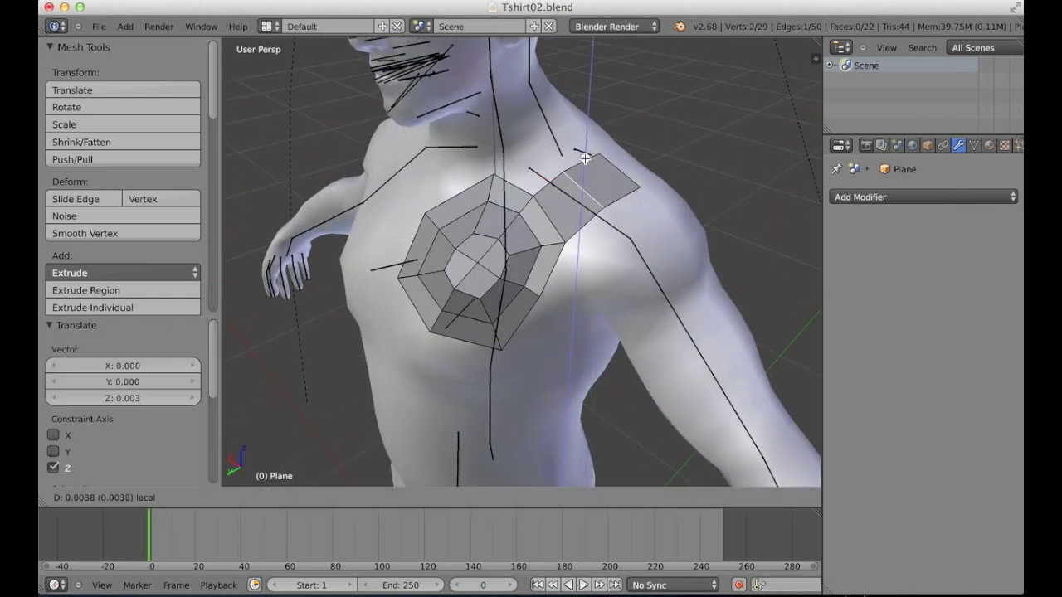
pyautogui.click(586, 158)
pyautogui.press('a')
# Return the patch to Object Mode and give it smooth shading
pyautogui.moveTo(585, 157); pyautogui.dragTo(540, 186, button='middle')
pyautogui.moveTo(573, 262); pyautogui.dragTo(547, 278, button='middle')
pyautogui.scroll(3, 556, 238)
pyautogui.press('Tab')
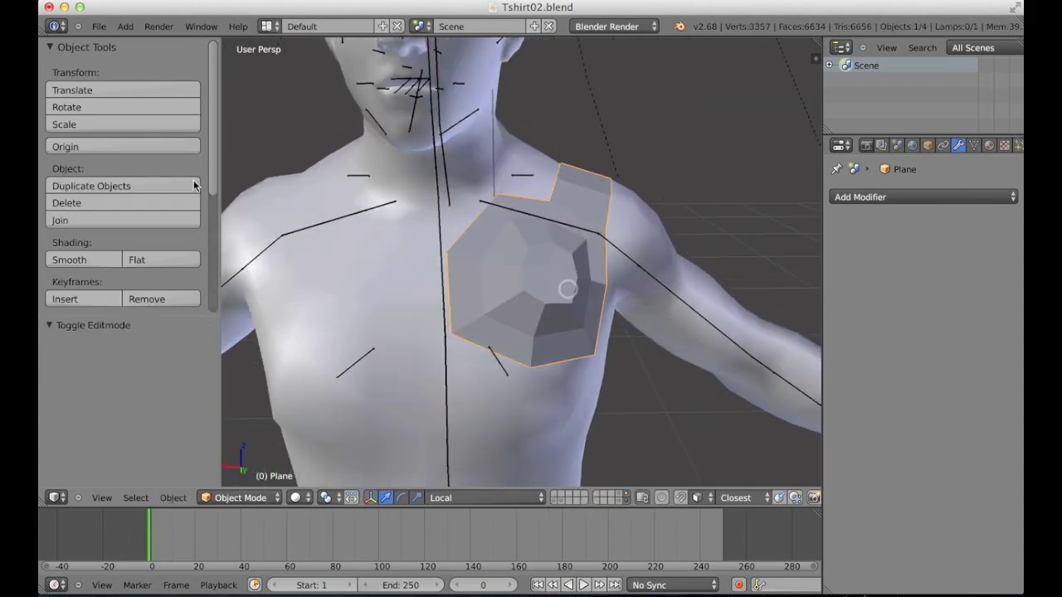
pyautogui.moveTo(208, 169); pyautogui.dragTo(210, 292)
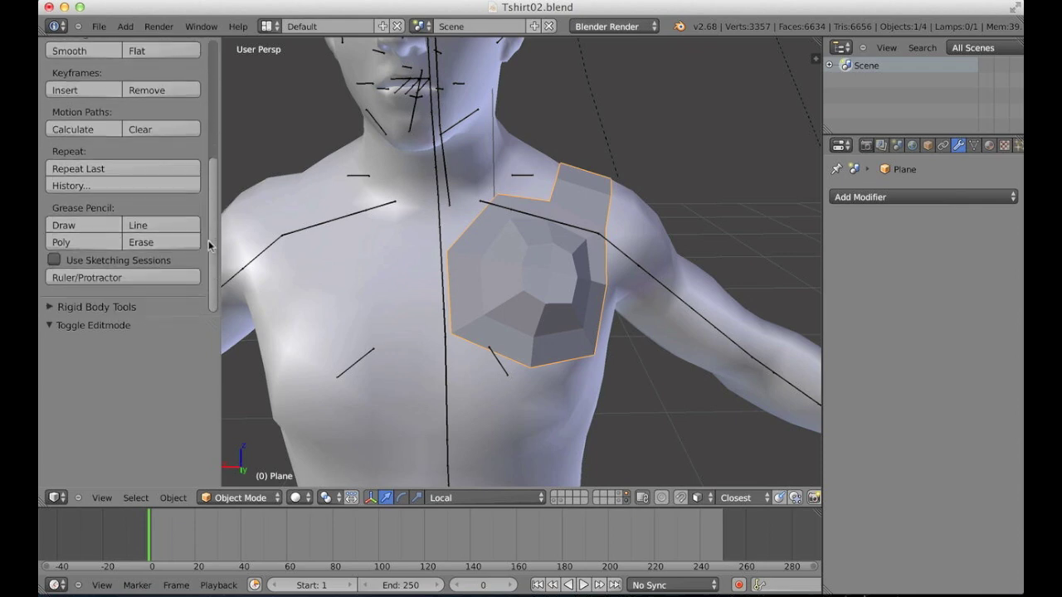
pyautogui.moveTo(209, 245); pyautogui.dragTo(218, 119)
pyautogui.click(92, 258)
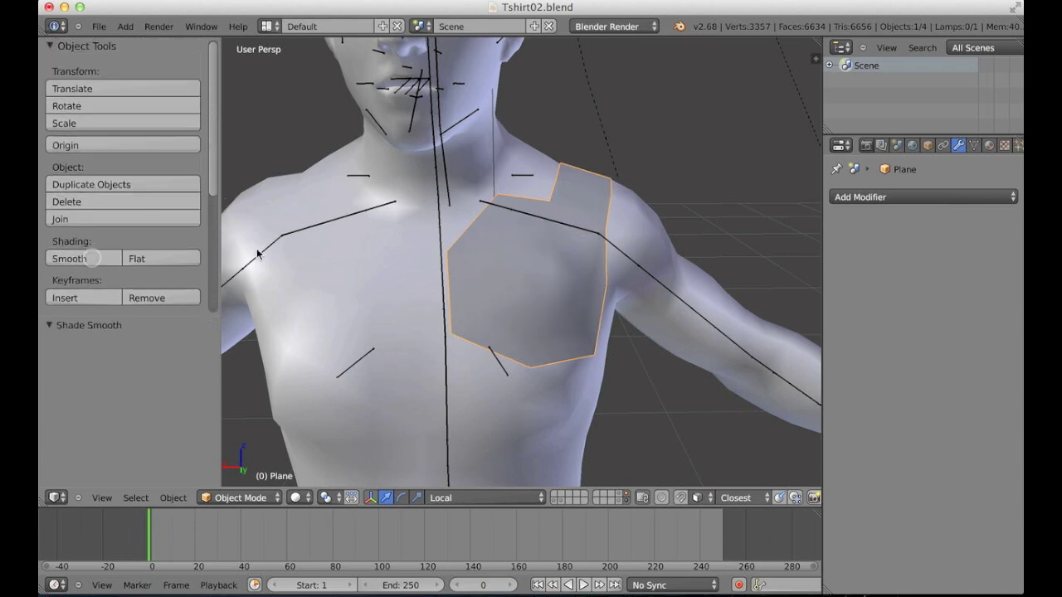
# Add an Armature modifier to the patch with UMA_Male_Rig as its object
pyautogui.moveTo(550, 258)
pyautogui.mouseDown(button='middle')
pyautogui.moveTo(628, 263)
pyautogui.moveTo(522, 249)
pyautogui.moveTo(495, 271)
pyautogui.moveTo(441, 268)
pyautogui.moveTo(542, 257)
pyautogui.moveTo(568, 240)
pyautogui.moveTo(500, 256)
pyautogui.moveTo(533, 263)
pyautogui.mouseUp(button='middle')
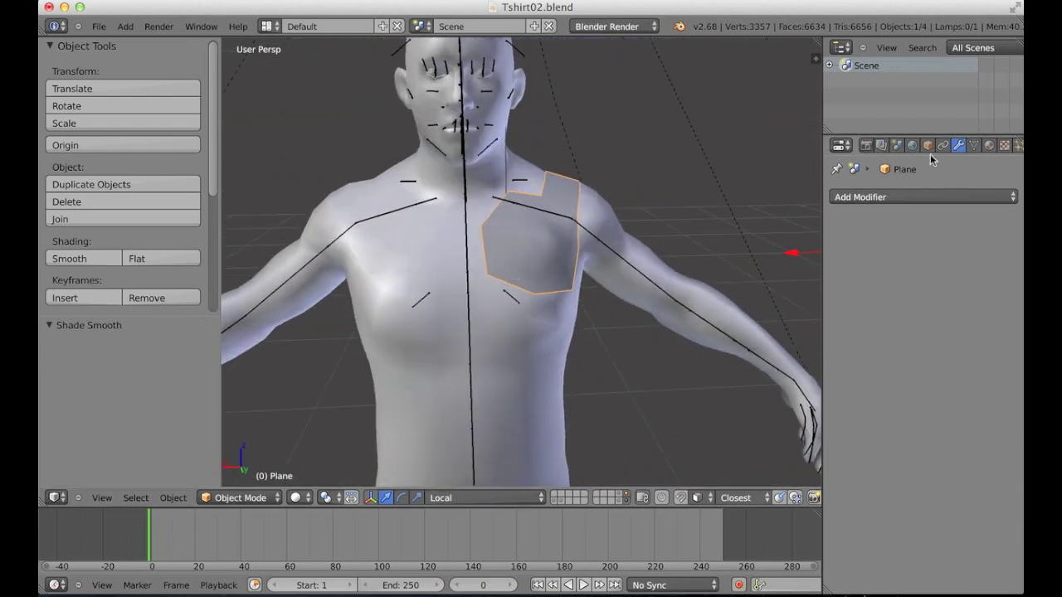
pyautogui.click(918, 197)
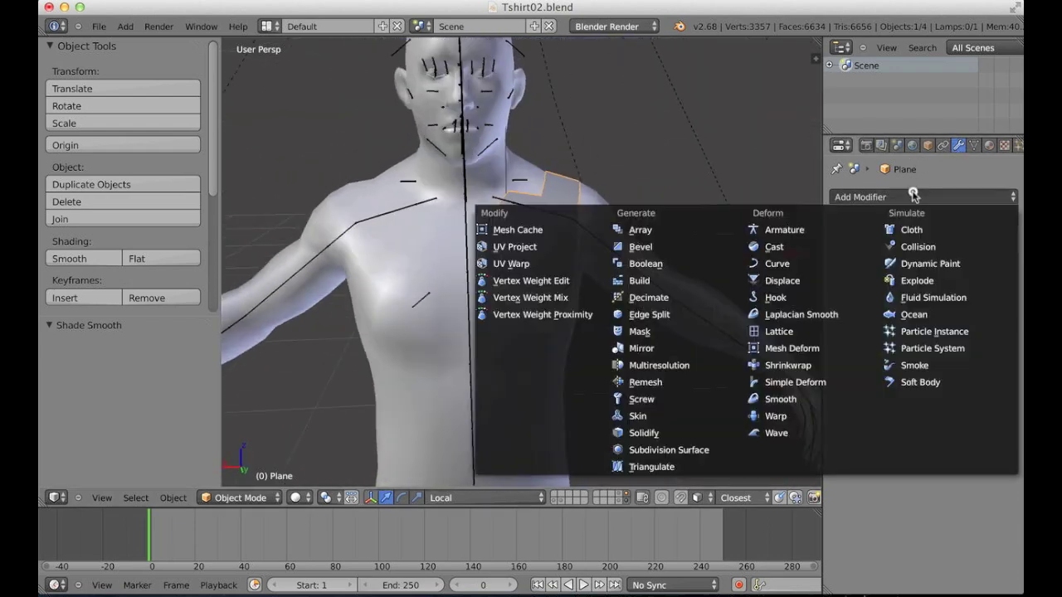
pyautogui.click(821, 236)
pyautogui.click(873, 286)
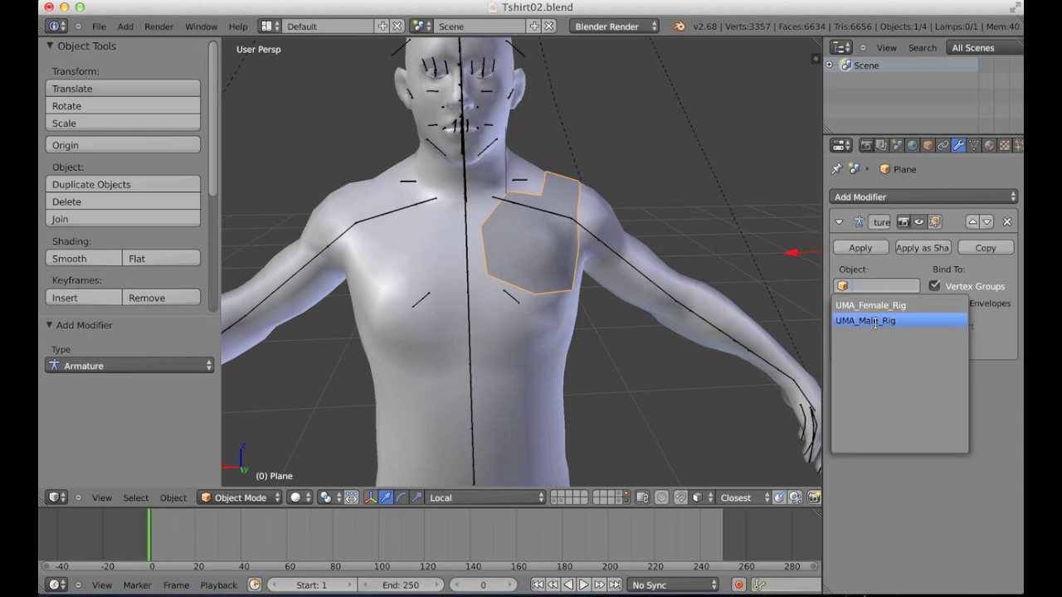
pyautogui.click(884, 321)
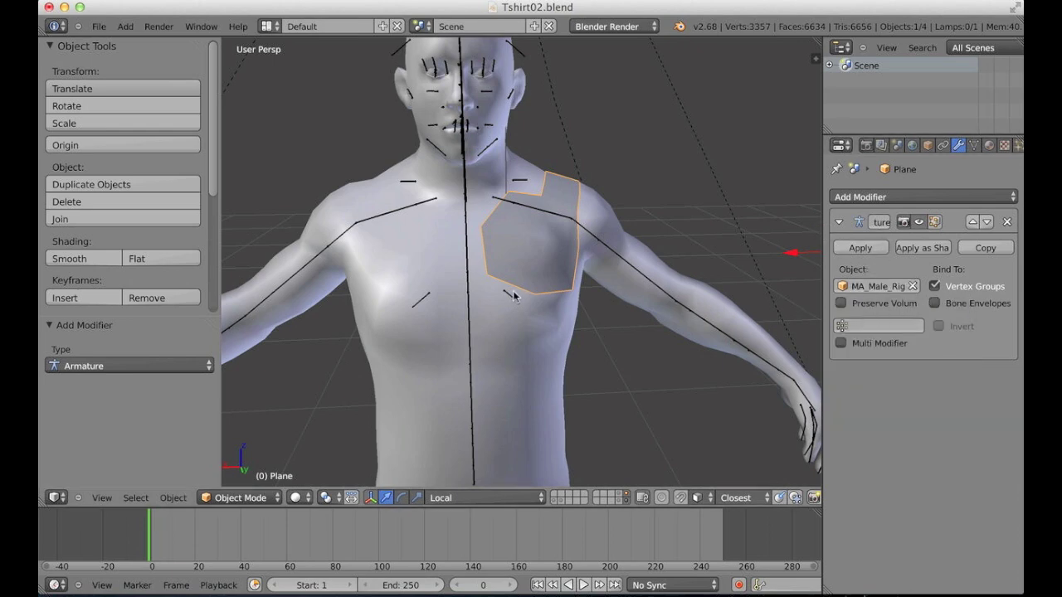
pyautogui.moveTo(506, 232); pyautogui.dragTo(547, 224, button='middle')
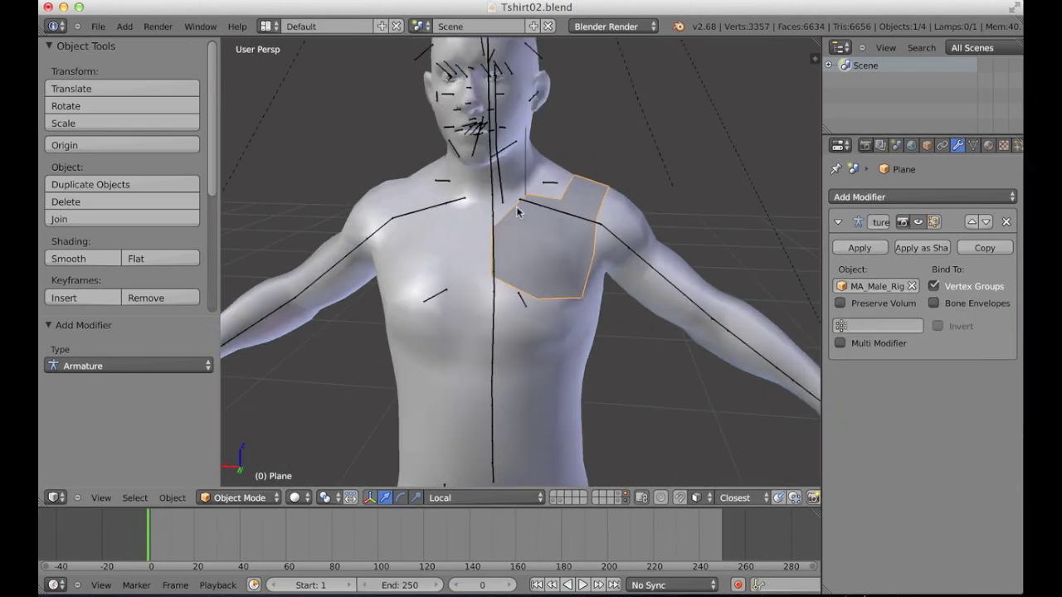
# Select the UMA_Human_Male body mesh
pyautogui.rightClick(568, 354)
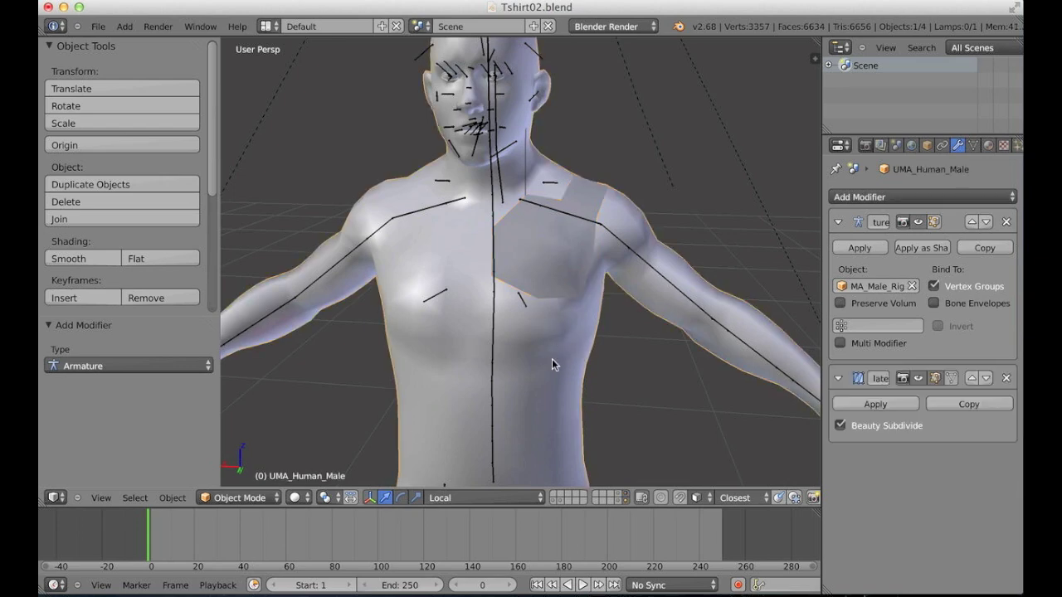
pyautogui.moveTo(552, 328); pyautogui.dragTo(563, 321, button='middle')
pyautogui.click(564, 321)
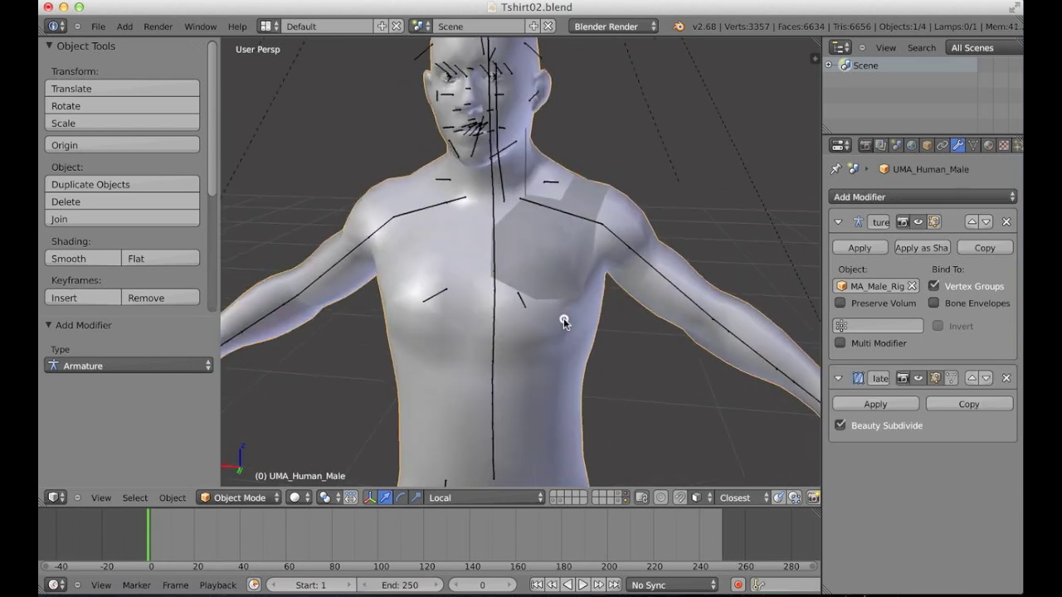
# Add the chest patch to the selection as the active object and switch it to Weight Paint mode
pyautogui.keyDown('shift'); pyautogui.rightClick(547, 254); pyautogui.keyUp('shift')
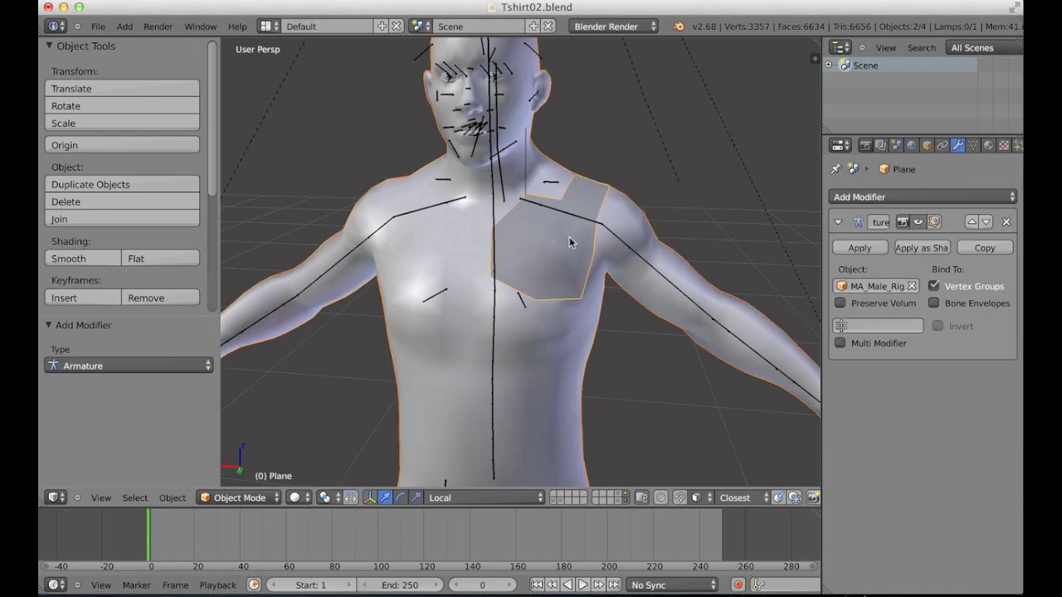
pyautogui.click(252, 497)
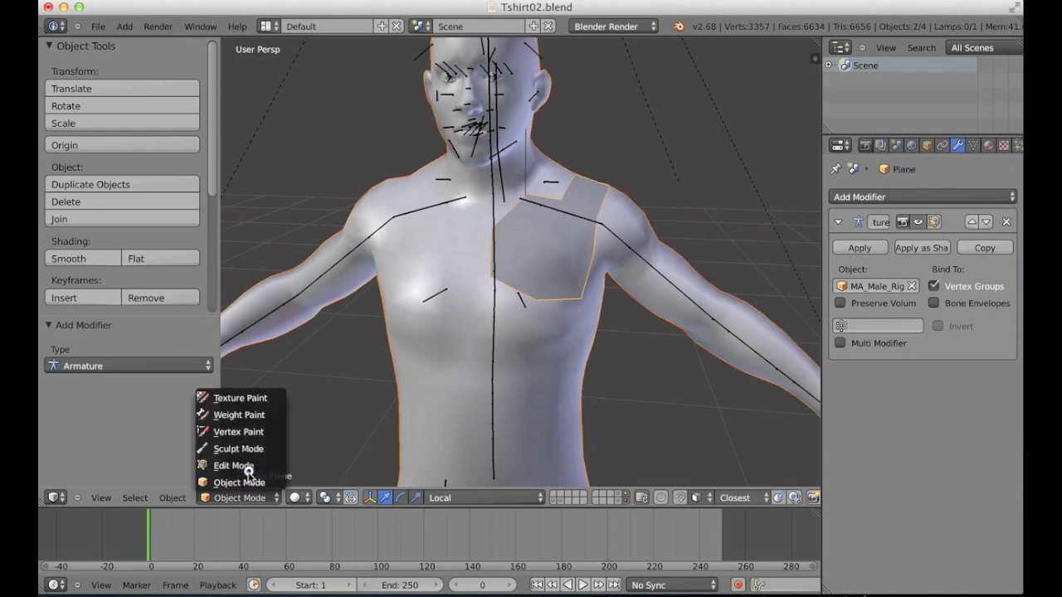
pyautogui.click(253, 415)
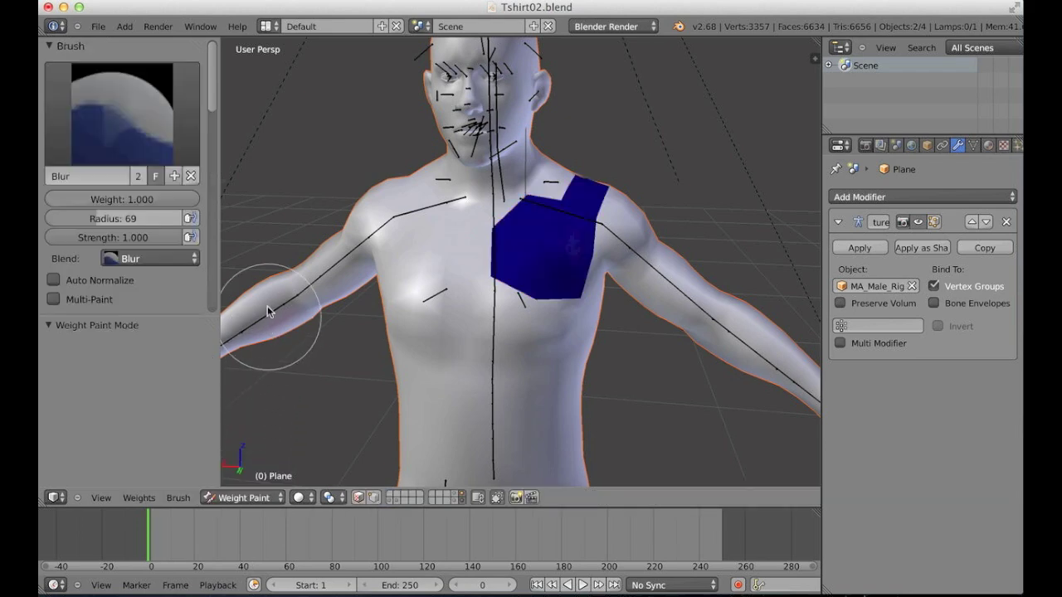
# Transfer the body's weights to the patch with Group All, Method Nearest vertex in face and Replace All
pyautogui.moveTo(213, 90); pyautogui.dragTo(208, 219)
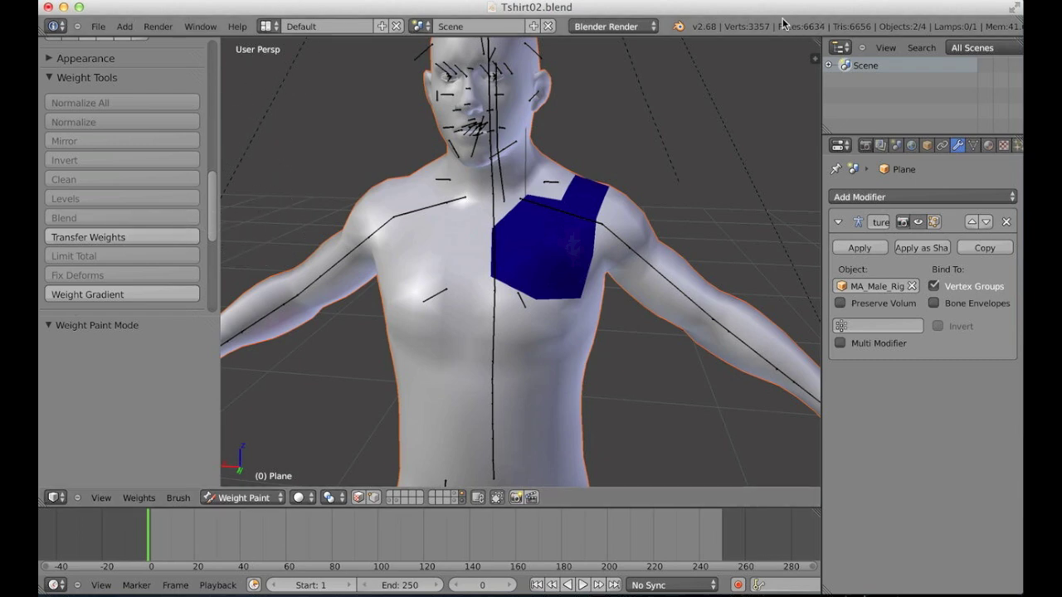
pyautogui.scroll(-1, 213, 196)
pyautogui.scroll(1, 213, 195)
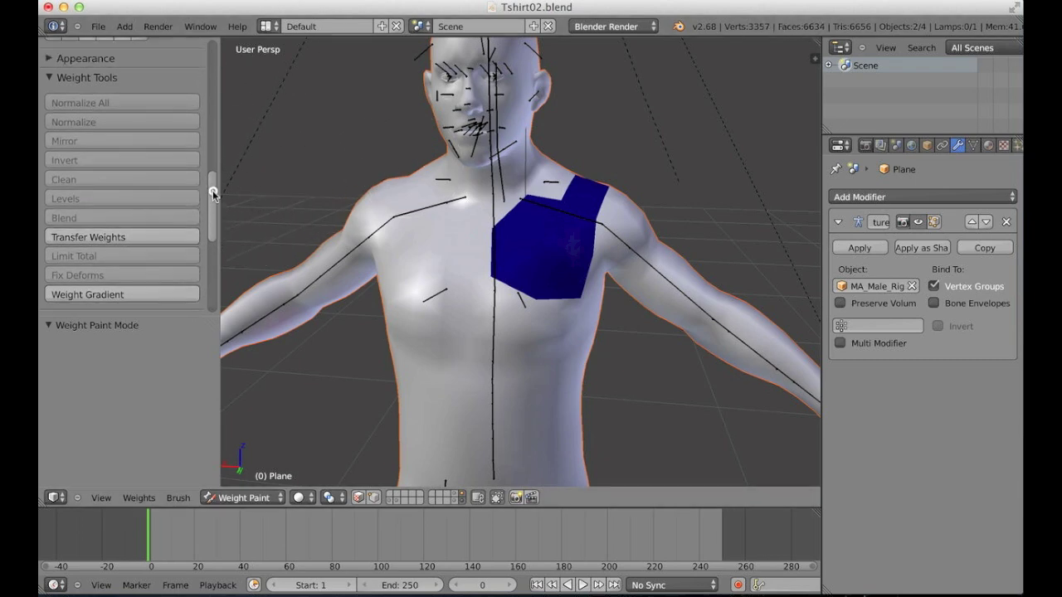
pyautogui.click(124, 239)
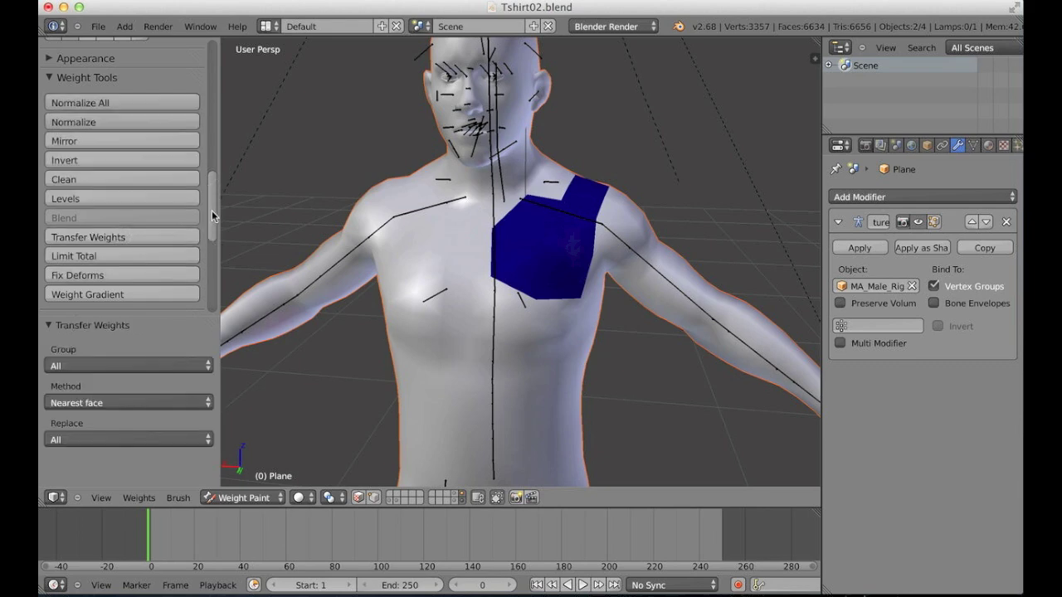
pyautogui.moveTo(211, 210); pyautogui.dragTo(213, 239)
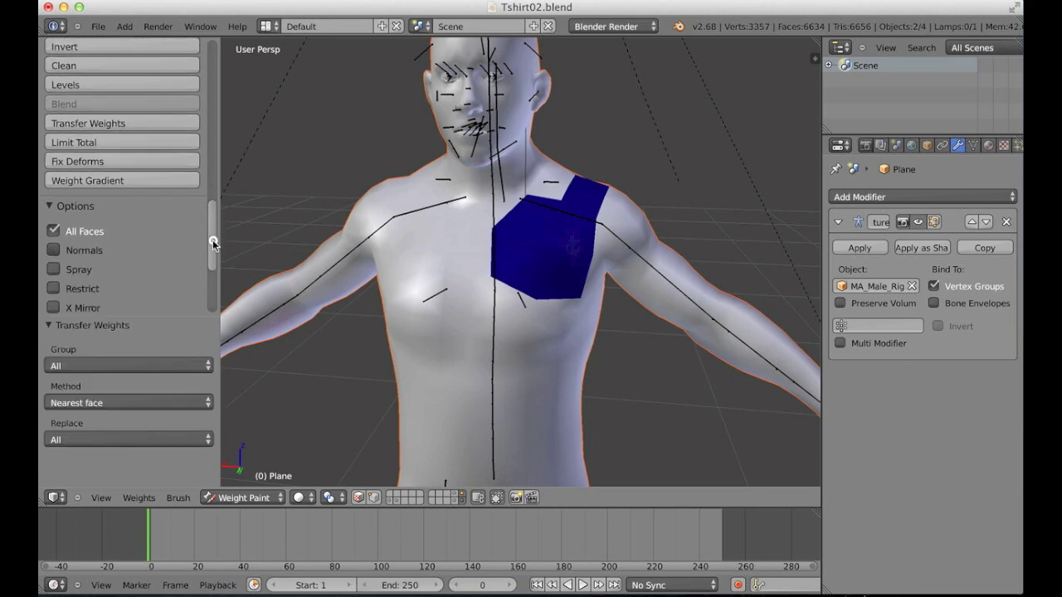
pyautogui.click(81, 442)
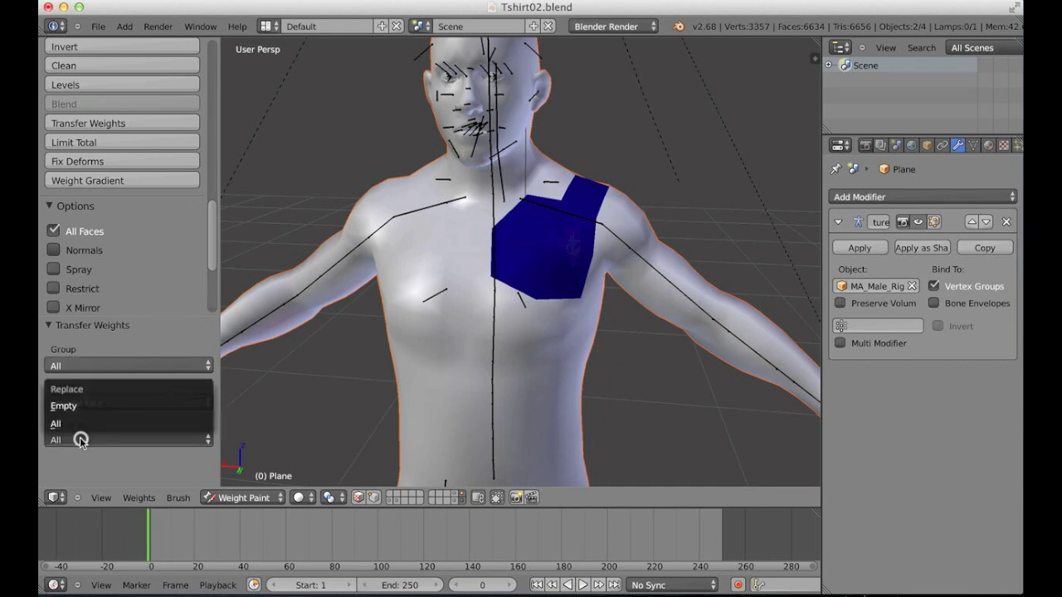
pyautogui.click(83, 429)
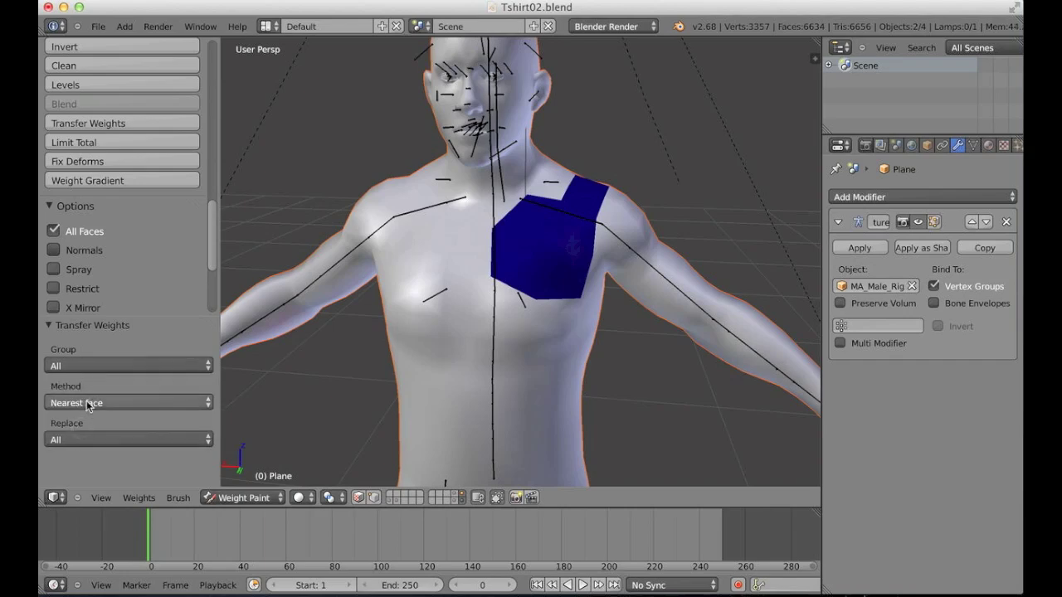
pyautogui.click(90, 405)
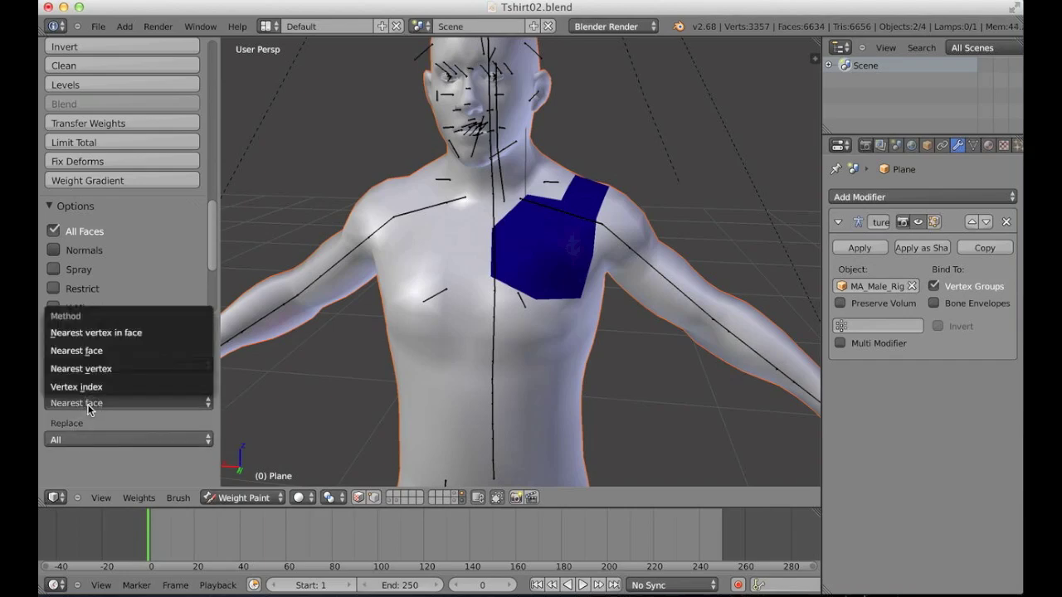
pyautogui.click(123, 334)
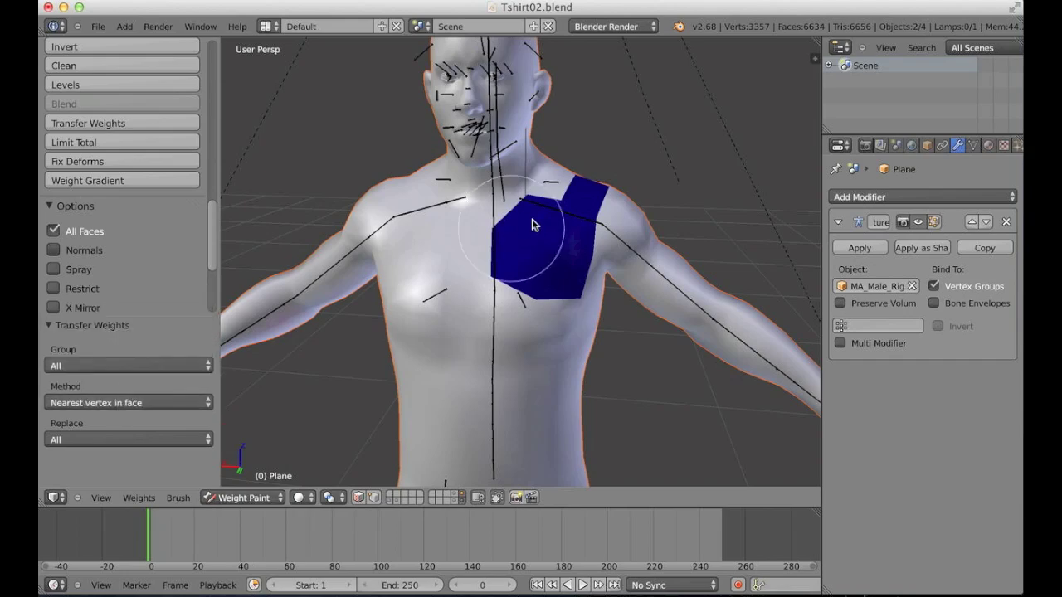
# Return the patch to Object Mode, select UMA_Male_Rig and put it in Pose Mode
pyautogui.moveTo(564, 221)
pyautogui.mouseDown(button='middle')
pyautogui.moveTo(540, 298)
pyautogui.moveTo(555, 294)
pyautogui.mouseUp(button='middle')
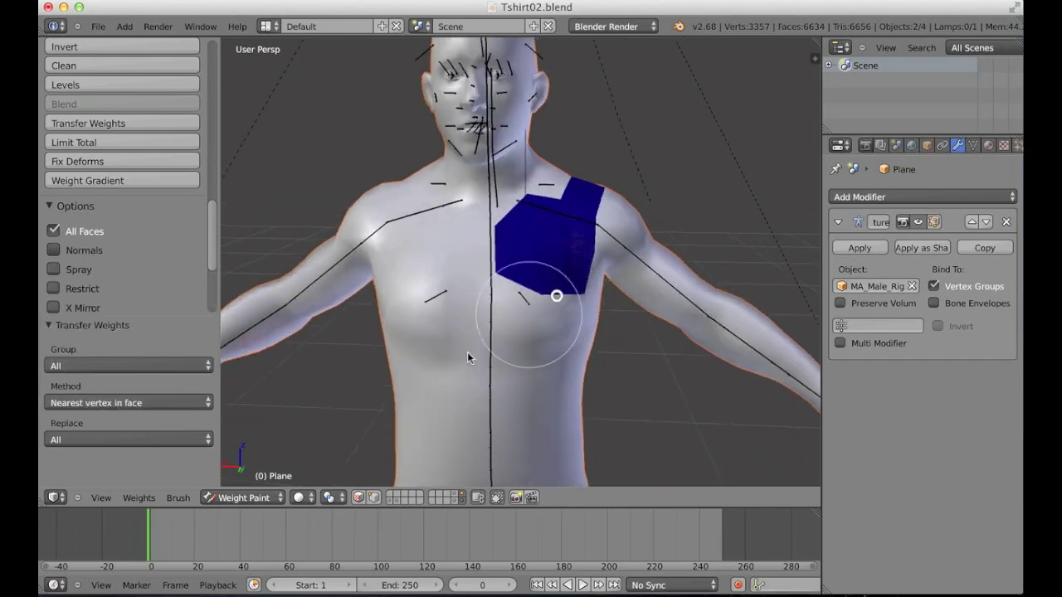
pyautogui.click(250, 498)
pyautogui.click(257, 482)
pyautogui.moveTo(594, 267); pyautogui.dragTo(545, 275, button='middle')
pyautogui.rightClick(542, 230)
pyautogui.rightClick(545, 229)
pyautogui.rightClick(548, 231)
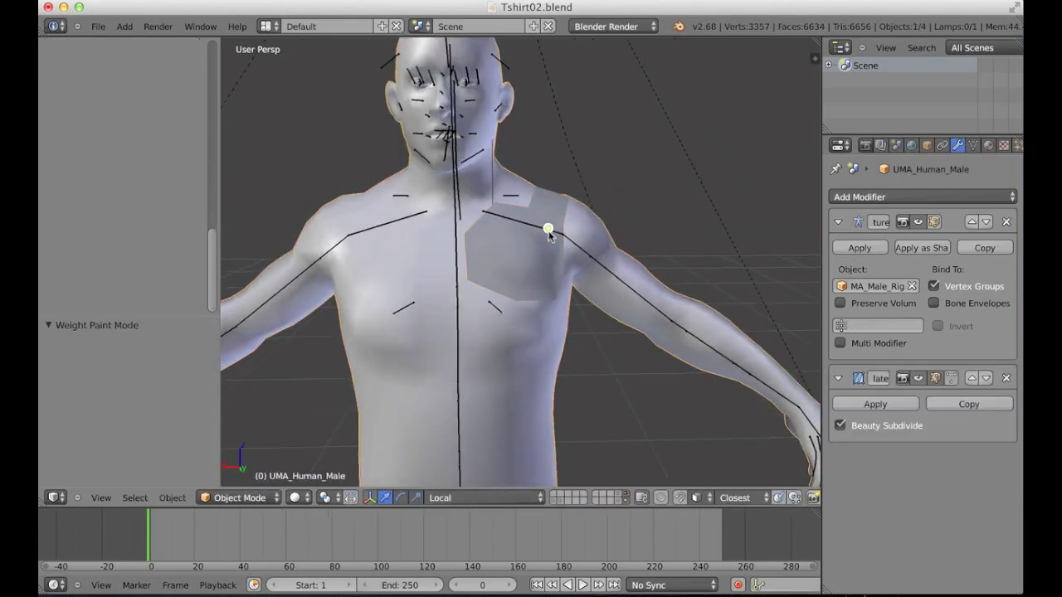
pyautogui.rightClick(595, 260)
pyautogui.click(240, 498)
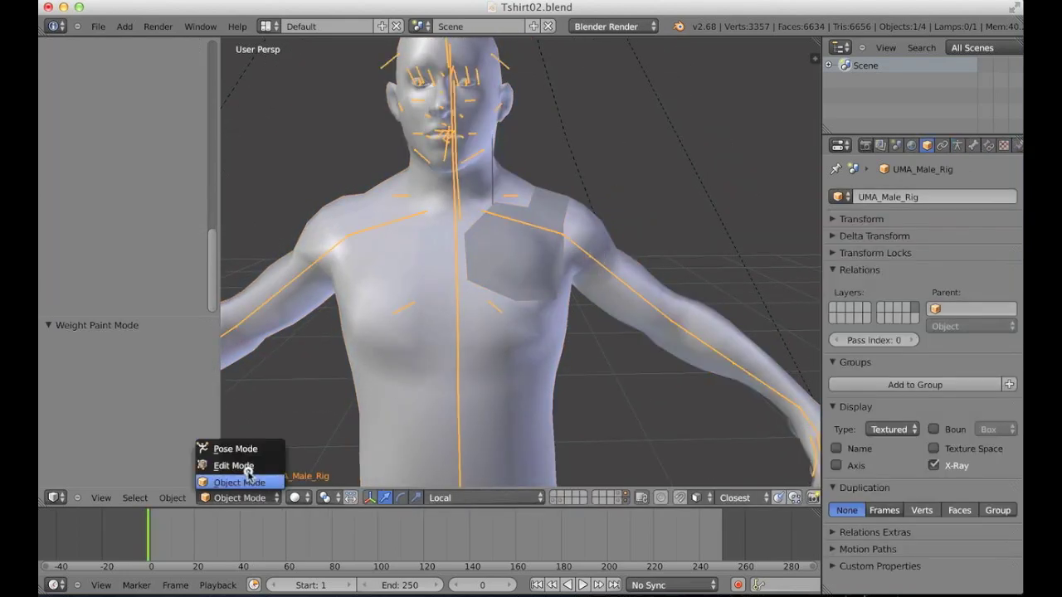
pyautogui.click(247, 446)
# Pose the rig by rotating the left shoulder bone about -25° and the left arm bone about 47°
pyautogui.rightClick(509, 221)
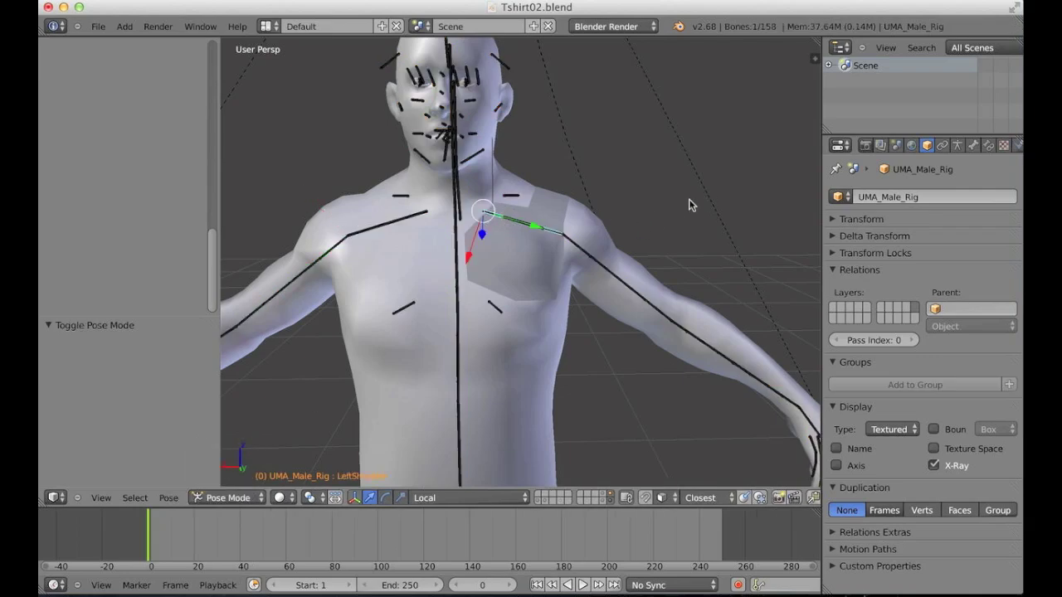
pyautogui.press('r')
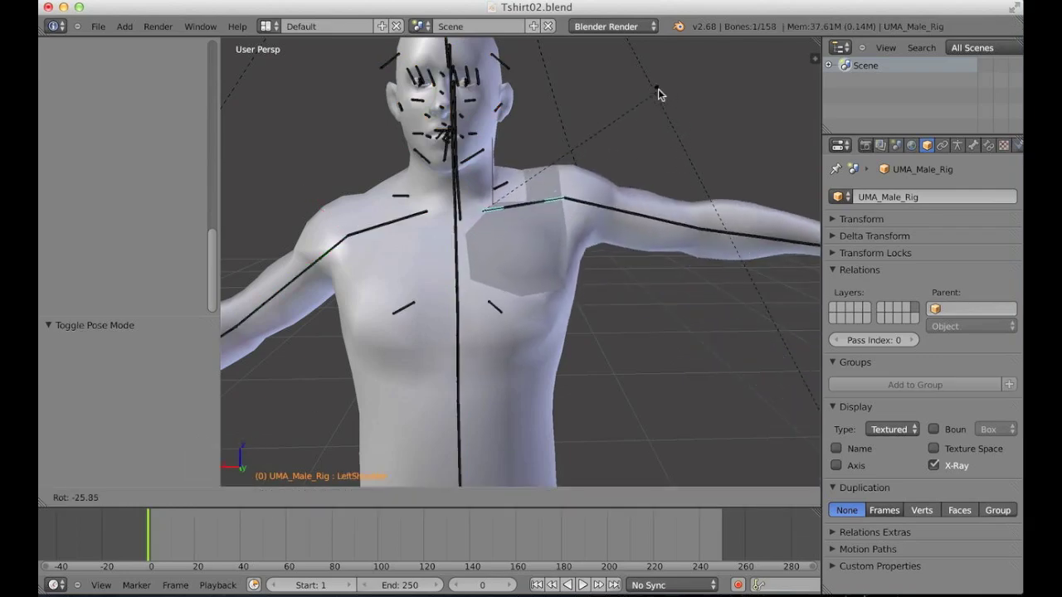
pyautogui.click(658, 94)
pyautogui.rightClick(594, 204)
pyautogui.press('r')
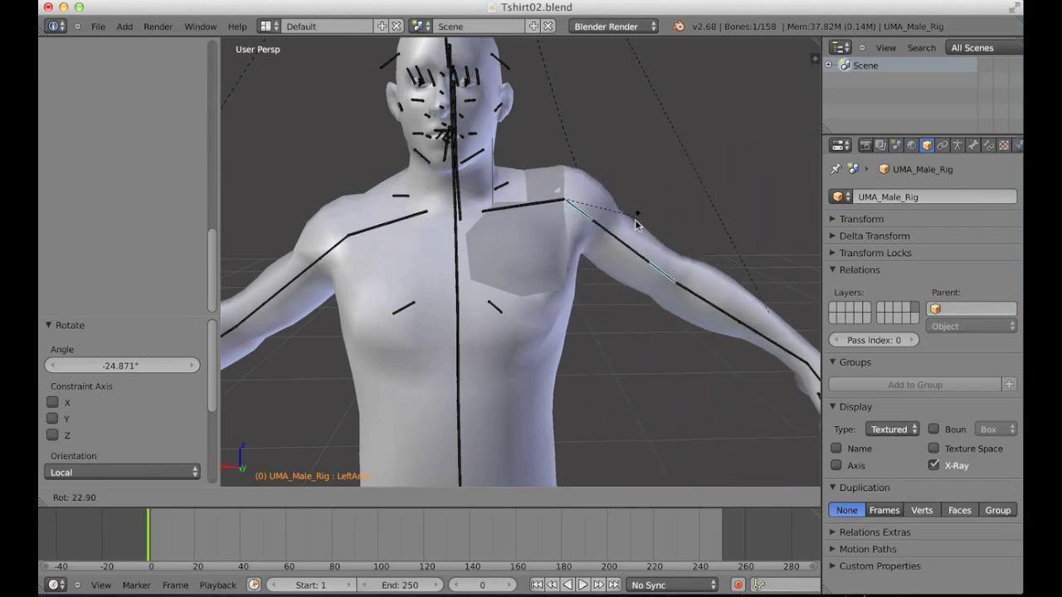
pyautogui.click(622, 242)
# Examine how the patch deforms over the posed shoulder in solid and wireframe shading, checking its mesh in Edit Mode
pyautogui.moveTo(621, 241)
pyautogui.mouseDown(button='middle')
pyautogui.moveTo(576, 265)
pyautogui.moveTo(622, 249)
pyautogui.mouseUp(button='middle')
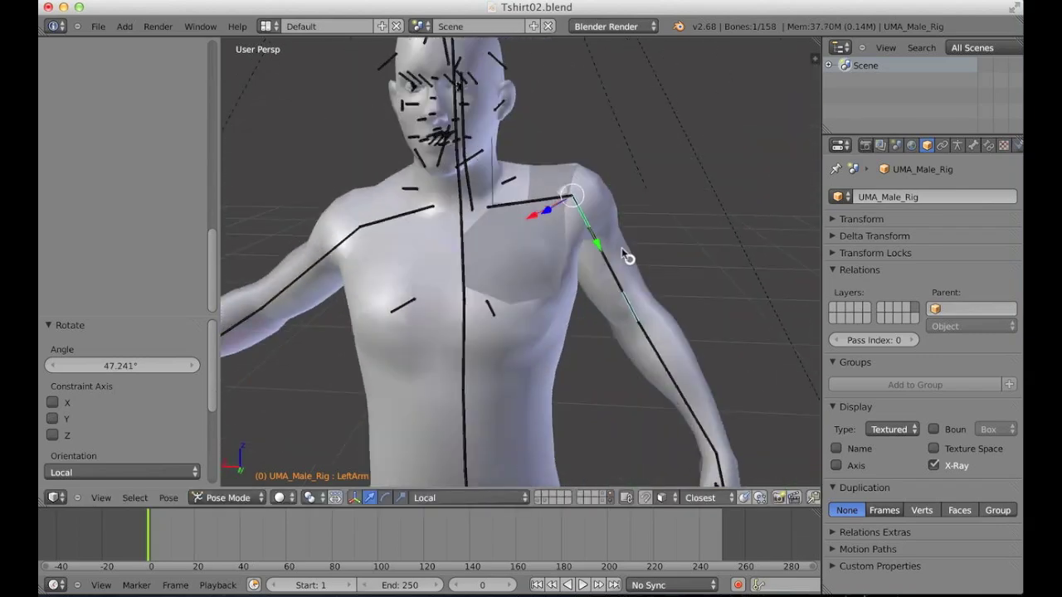
pyautogui.scroll(5, 625, 254)
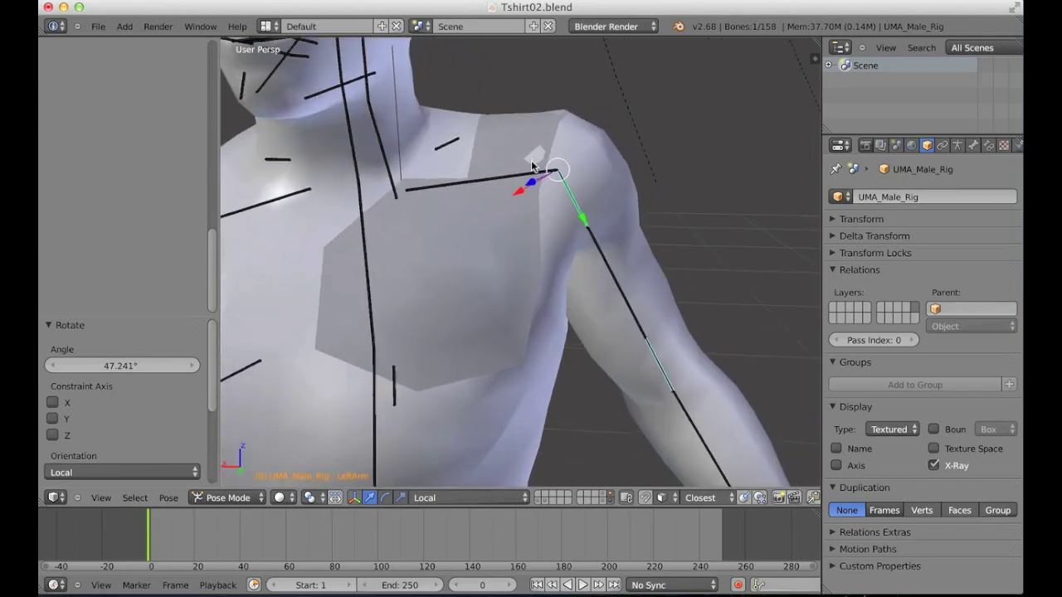
pyautogui.moveTo(591, 220); pyautogui.dragTo(550, 176, button='middle')
pyautogui.hotkey('ctrl', 'Tab')
pyautogui.rightClick(526, 154)
pyautogui.press('Tab')
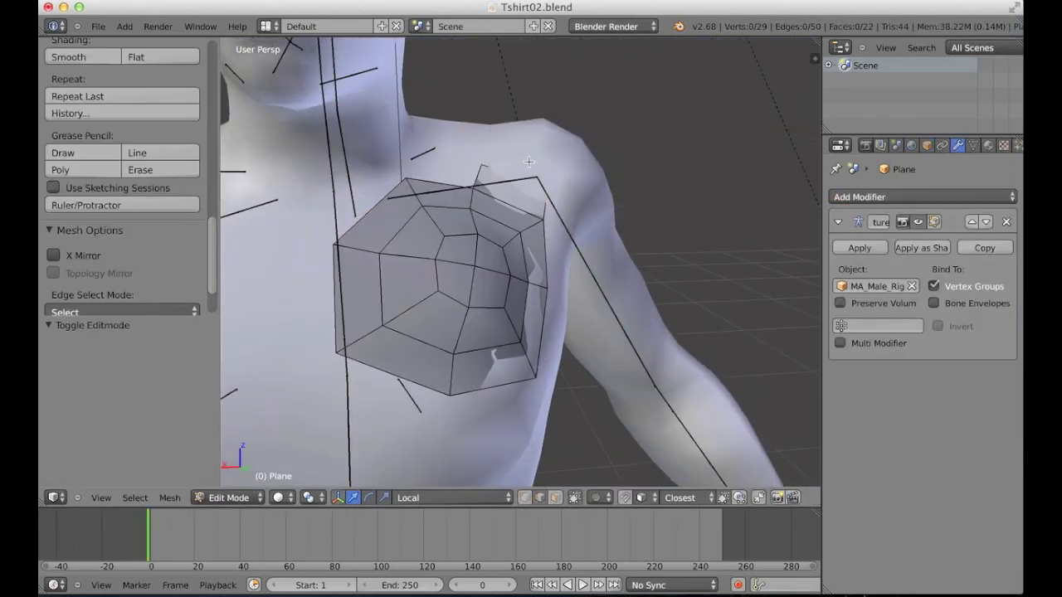
pyautogui.press('Tab')
pyautogui.press('z')
pyautogui.moveTo(540, 180); pyautogui.dragTo(607, 161, button='middle')
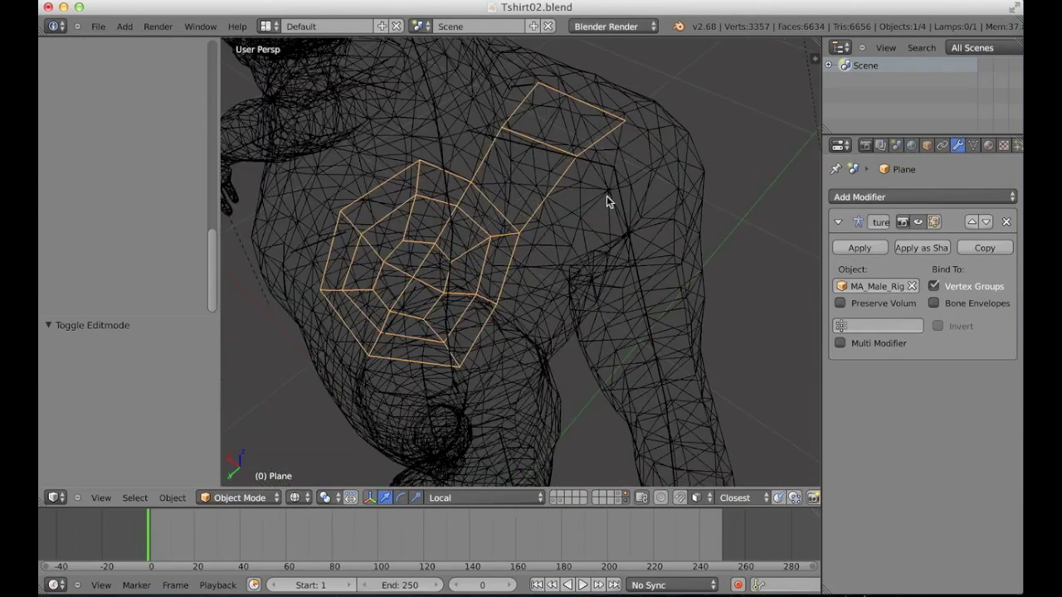
pyautogui.moveTo(558, 238)
pyautogui.mouseDown(button='middle')
pyautogui.moveTo(578, 213)
pyautogui.moveTo(564, 185)
pyautogui.moveTo(592, 219)
pyautogui.moveTo(565, 215)
pyautogui.moveTo(564, 241)
pyautogui.mouseUp(button='middle')
pyautogui.press('z')
pyautogui.press('Tab')
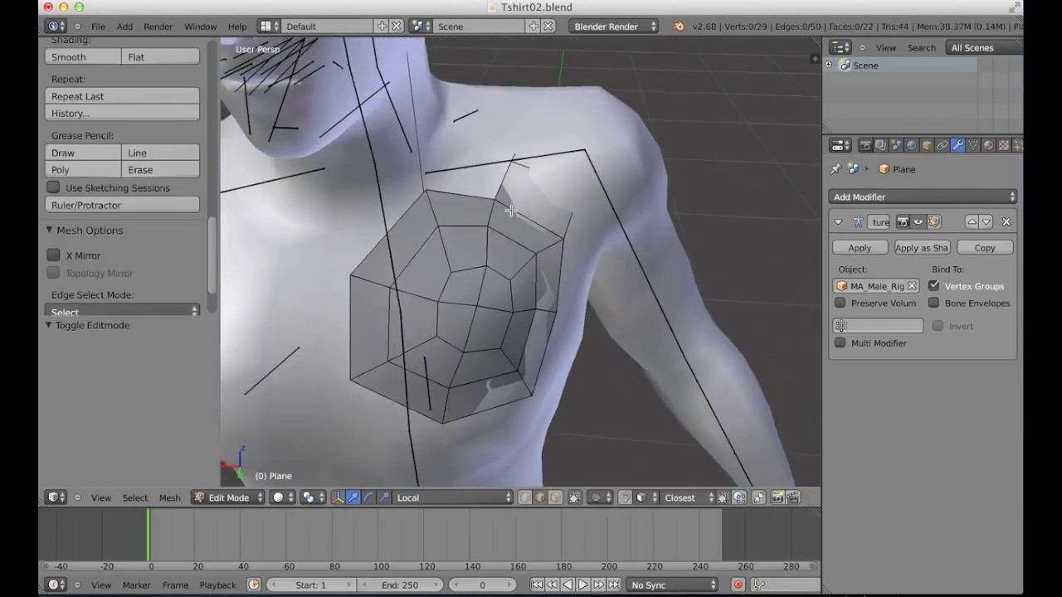
pyautogui.press('Tab')
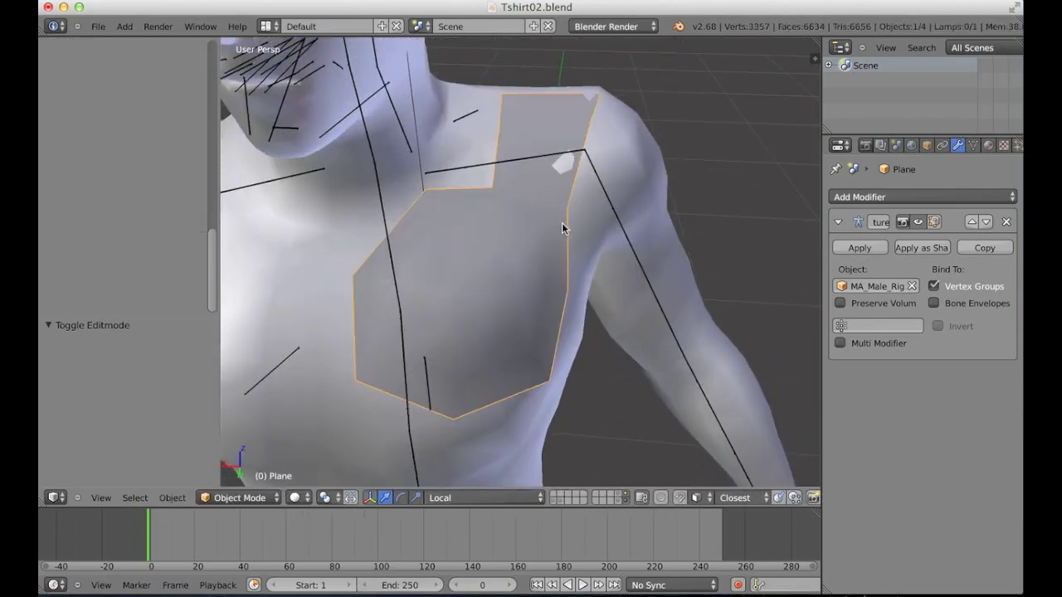
pyautogui.moveTo(562, 222); pyautogui.dragTo(566, 213, button='middle')
# Clear the rotation of the left shoulder and arm bones, and reset rotation and location on all bones
pyautogui.rightClick(563, 163)
pyautogui.hotkey('alt', 'r')
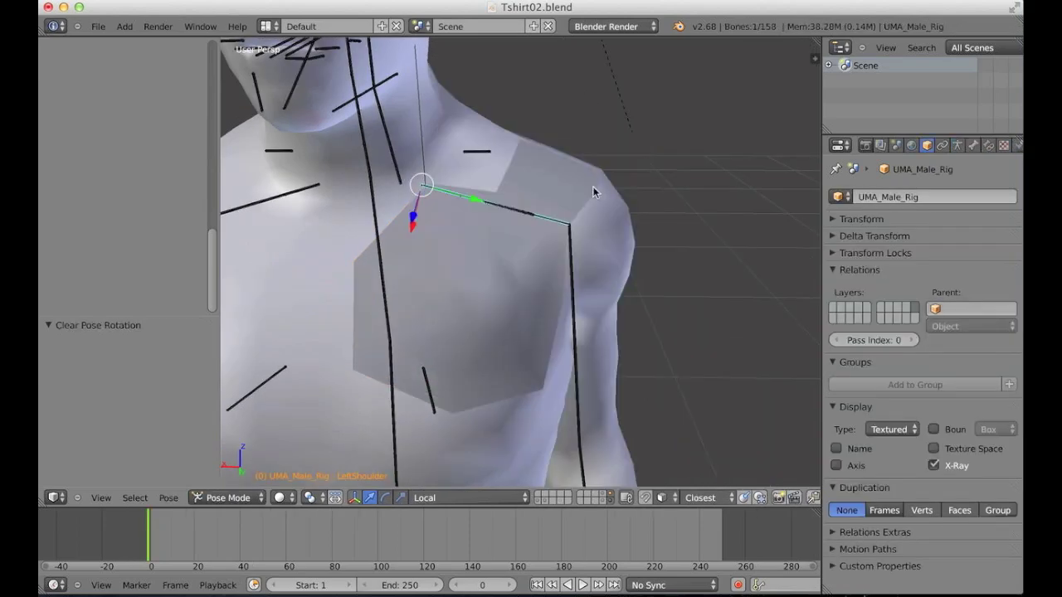
pyautogui.rightClick(576, 249)
pyautogui.rightClick(573, 257)
pyautogui.hotkey('alt', 'r')
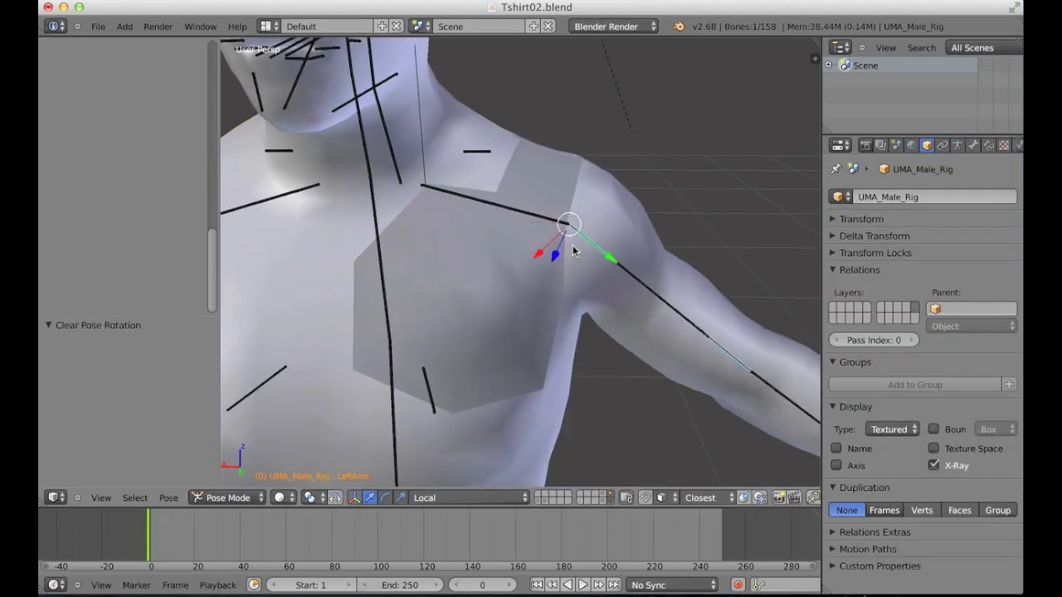
pyautogui.press('a')
pyautogui.hotkey('alt', 'r')
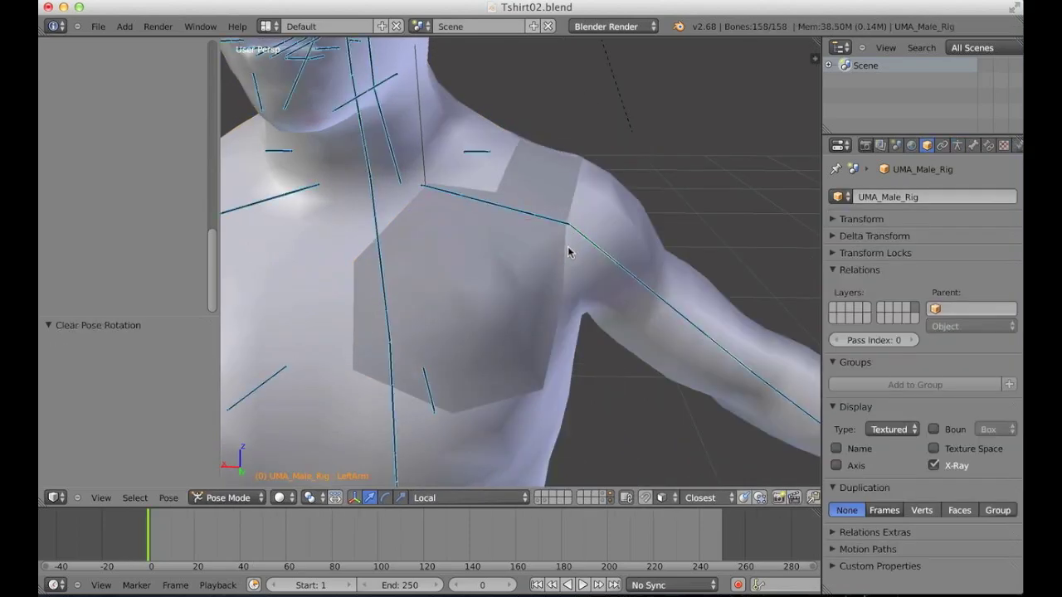
pyautogui.hotkey('alt', 'g')
pyautogui.press('a')
# Select the patch and open it in Edit Mode with face selection
pyautogui.rightClick(565, 224)
pyautogui.press('Tab')
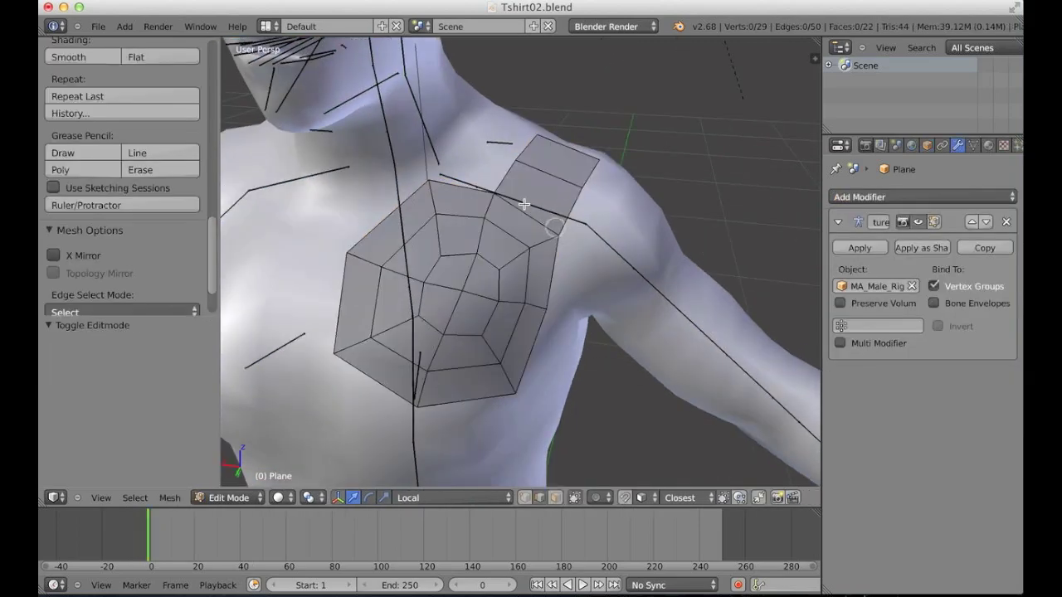
pyautogui.hotkey('ctrl', 'Tab')
pyautogui.click(467, 226)
# Try raising the shoulder strip's two faces by 0.013 along Z, and undo the move
pyautogui.keyDown('shift'); pyautogui.rightClick(561, 171); pyautogui.keyUp('shift')
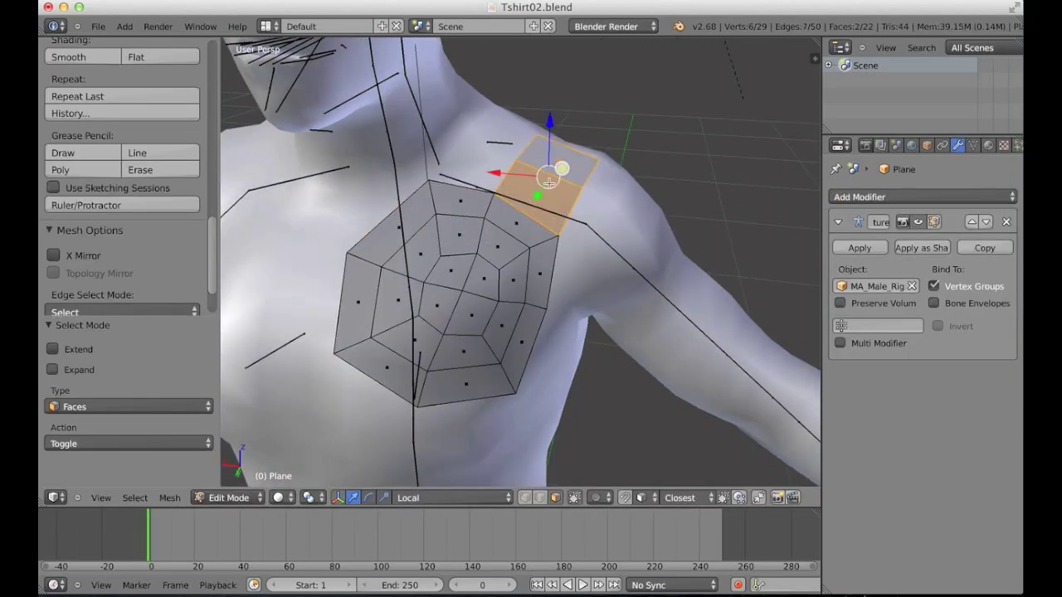
pyautogui.moveTo(561, 171); pyautogui.dragTo(561, 154, button='middle')
pyautogui.press('g')
pyautogui.press('z')
pyautogui.press('z')
pyautogui.click(559, 140)
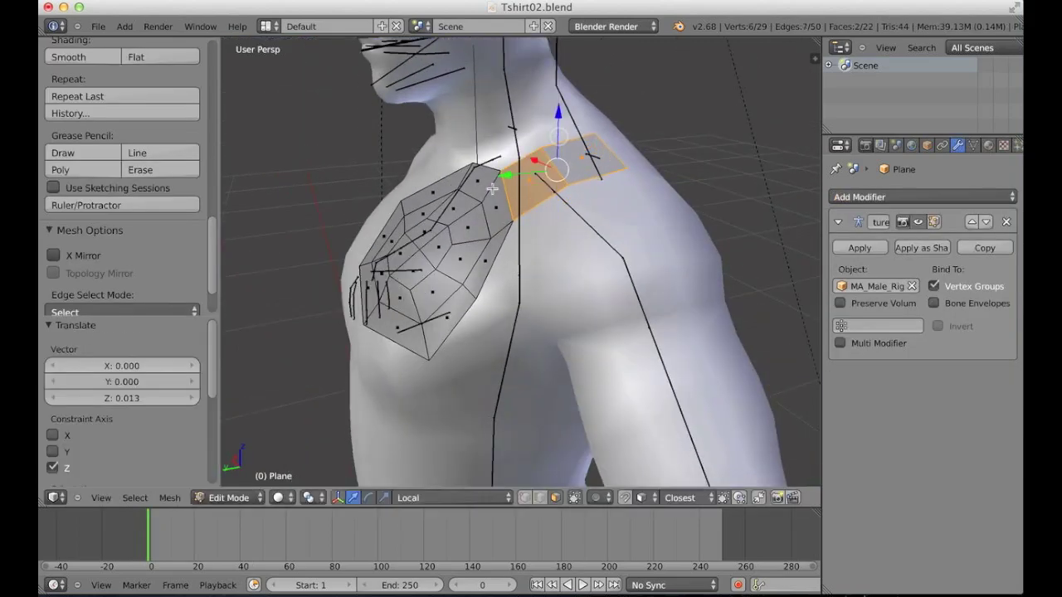
pyautogui.press('g')
pyautogui.click(559, 140)
pyautogui.moveTo(558, 139); pyautogui.dragTo(557, 217, button='middle')
pyautogui.press('a')
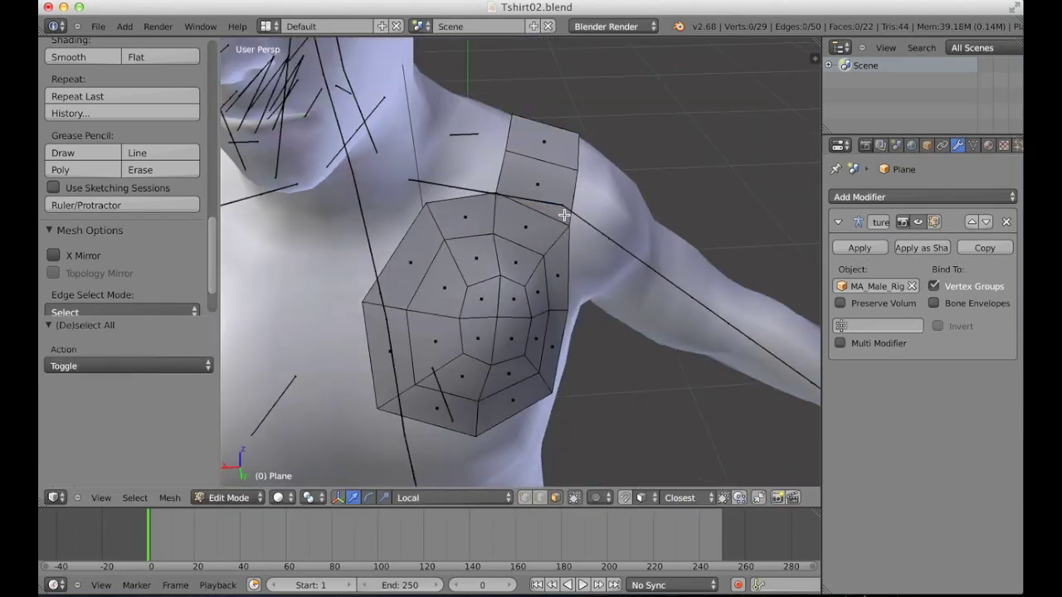
pyautogui.hotkey('ctrl', 'z')
# Subdivide the shoulder strip's three crosswise edges to split the strip lengthwise down the middle
pyautogui.hotkey('ctrl', 'Tab')
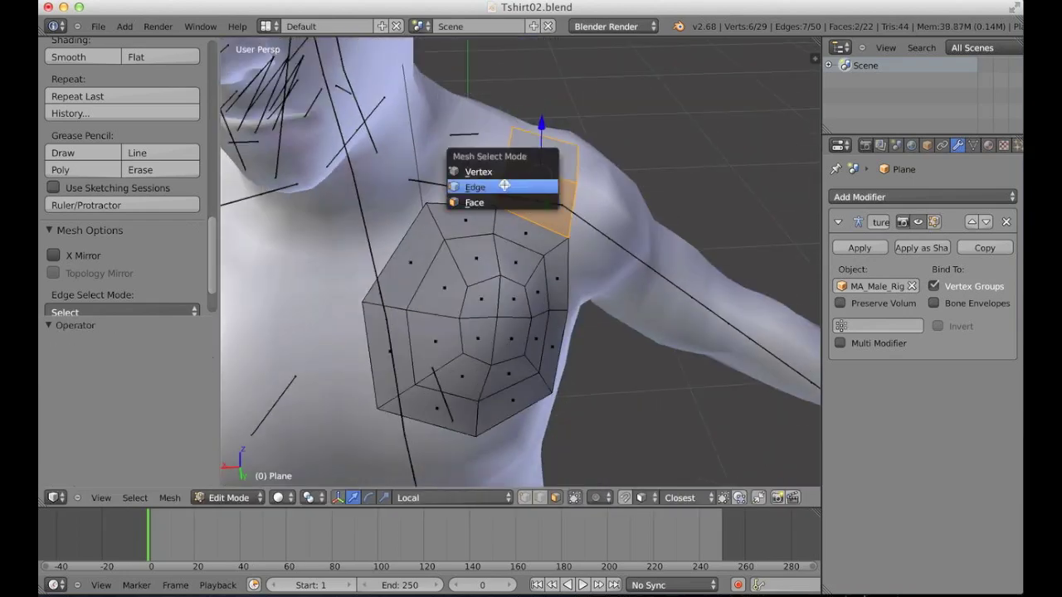
pyautogui.click(504, 186)
pyautogui.rightClick(540, 172)
pyautogui.keyDown('shift'); pyautogui.rightClick(554, 146); pyautogui.keyUp('shift')
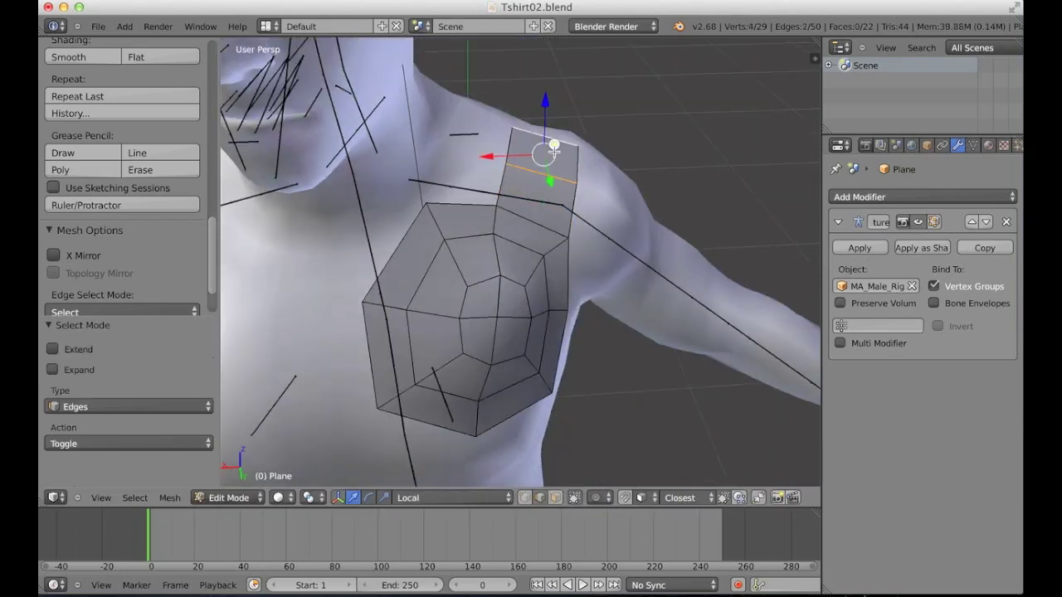
pyautogui.keyDown('shift'); pyautogui.rightClick(530, 213); pyautogui.keyUp('shift')
pyautogui.press('w')
pyautogui.click(527, 199)
pyautogui.press('a')
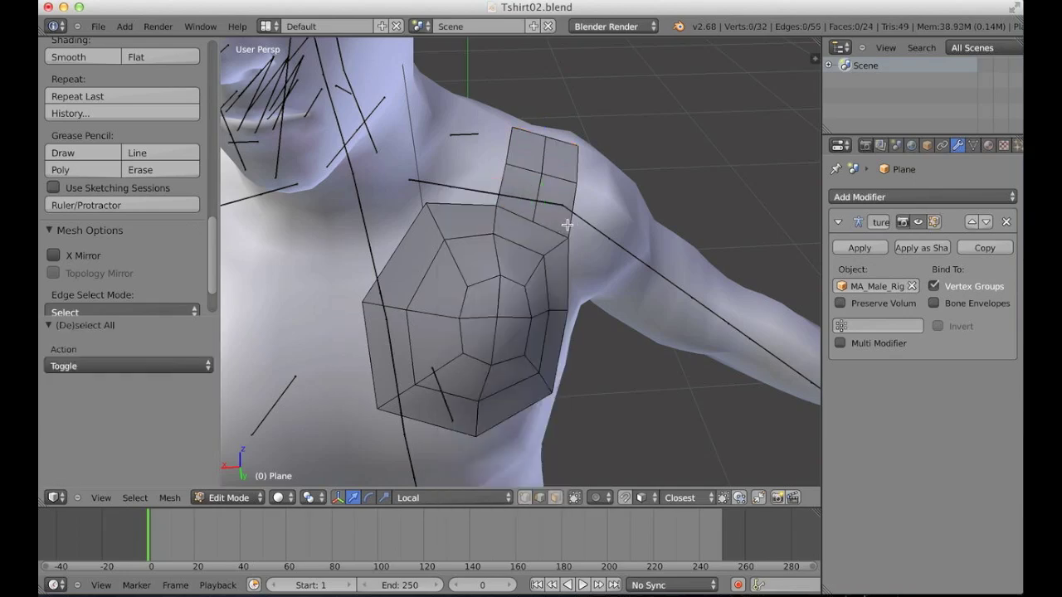
# Connect the shoulder strip's lower middle vertex to the two nearest vertices of the chest patch's inner ring
pyautogui.moveTo(567, 224); pyautogui.dragTo(538, 235, button='middle')
pyautogui.hotkey('ctrl', 'Tab')
pyautogui.click(493, 203)
pyautogui.rightClick(522, 229)
pyautogui.keyDown('shift'); pyautogui.rightClick(491, 227); pyautogui.keyUp('shift')
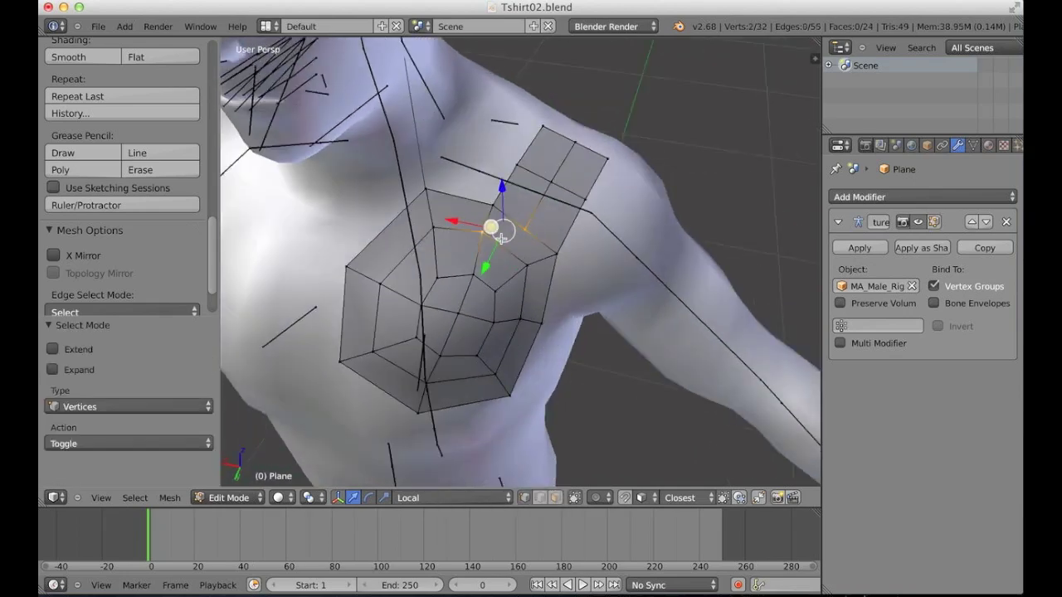
pyautogui.press('j')
pyautogui.rightClick(523, 230)
pyautogui.keyDown('shift'); pyautogui.rightClick(523, 261); pyautogui.keyUp('shift')
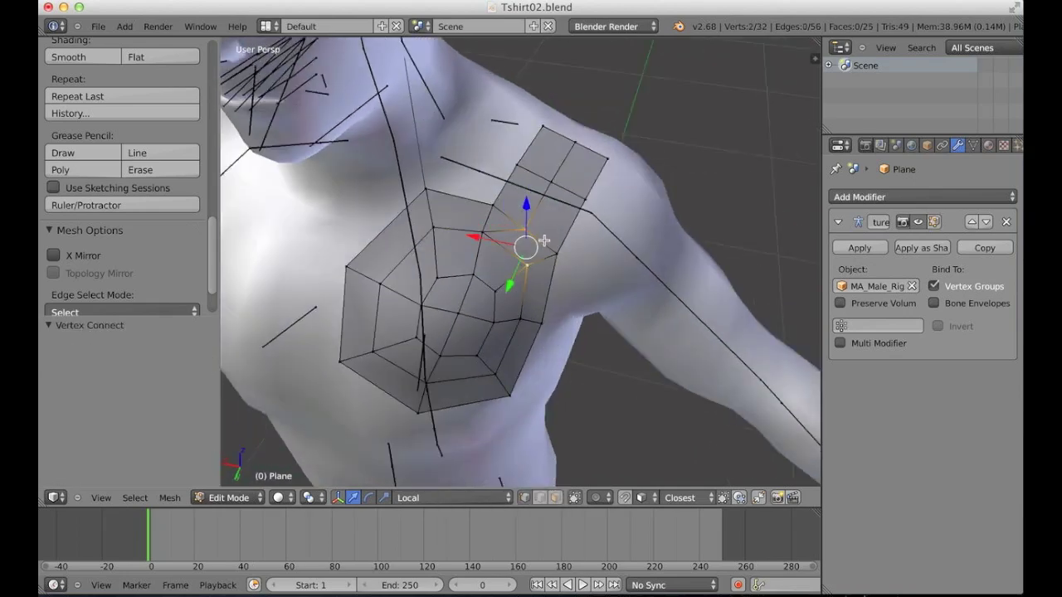
pyautogui.press('j')
pyautogui.press('a')
# Raise the shoulder strip's centre edge by 0.008 along Z and adjust the height of its side edges
pyautogui.moveTo(544, 249); pyautogui.dragTo(485, 276, button='middle')
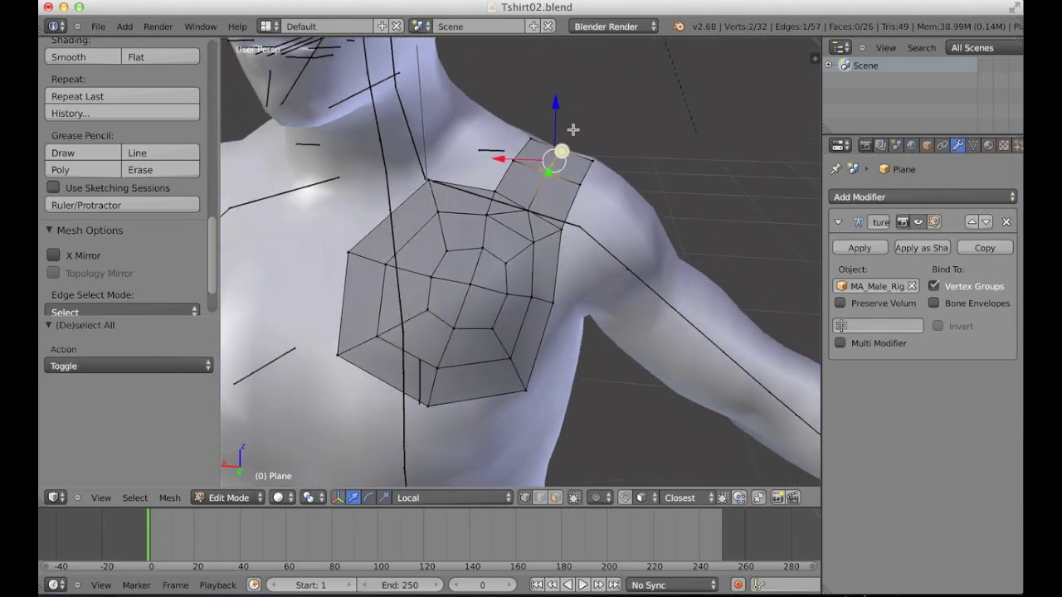
pyautogui.moveTo(555, 106); pyautogui.dragTo(556, 111)
pyautogui.keyDown('shift'); pyautogui.rightClick(567, 222); pyautogui.keyUp('shift')
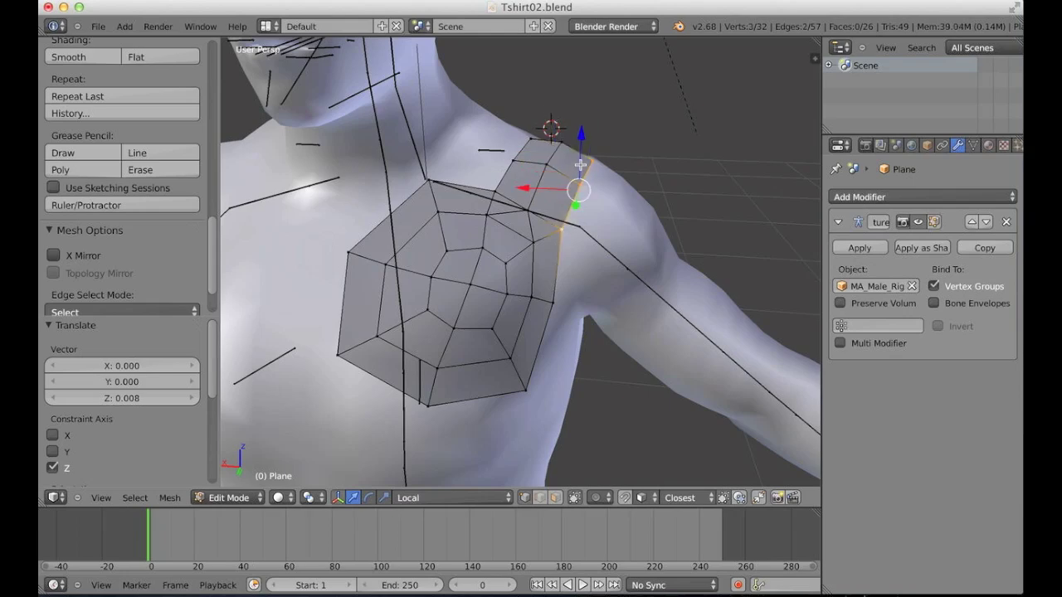
pyautogui.moveTo(580, 164); pyautogui.dragTo(579, 156)
pyautogui.rightClick(528, 195)
pyautogui.moveTo(527, 177); pyautogui.dragTo(514, 123)
pyautogui.keyDown('shift'); pyautogui.rightClick(515, 136); pyautogui.keyUp('shift')
pyautogui.press('a')
# Return to Object Mode and select the male body mesh, adding the patch as the active object
pyautogui.moveTo(535, 212)
pyautogui.mouseDown(button='middle')
pyautogui.moveTo(512, 225)
pyautogui.moveTo(564, 277)
pyautogui.moveTo(575, 256)
pyautogui.moveTo(520, 264)
pyautogui.moveTo(550, 274)
pyautogui.moveTo(484, 279)
pyautogui.moveTo(503, 287)
pyautogui.moveTo(546, 267)
pyautogui.moveTo(579, 184)
pyautogui.moveTo(546, 209)
pyautogui.mouseUp(button='middle')
pyautogui.press('Tab')
pyautogui.rightClick(565, 397)
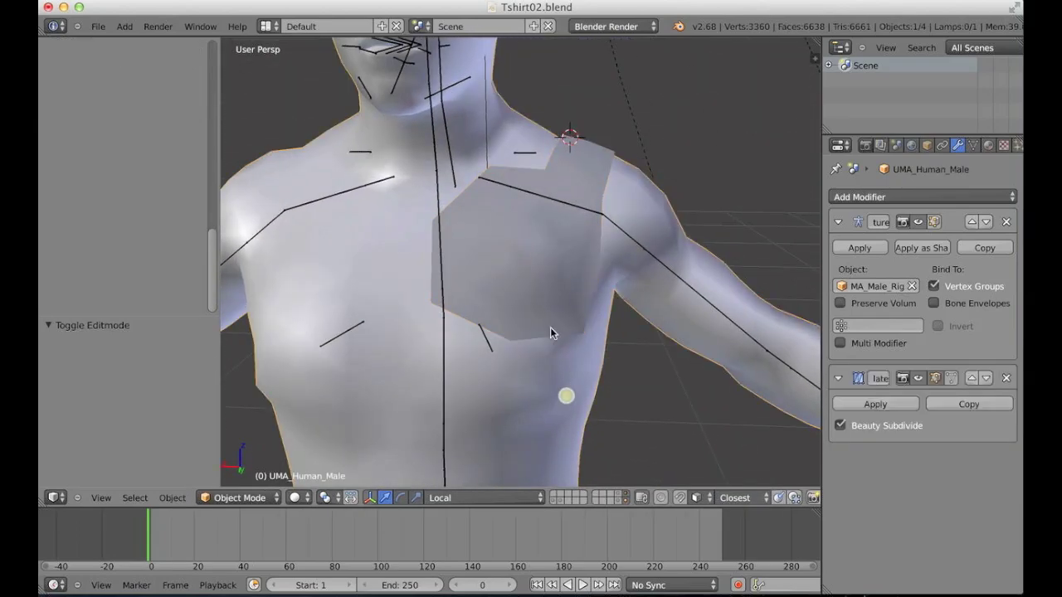
pyautogui.keyDown('shift'); pyautogui.rightClick(533, 270); pyautogui.keyUp('shift')
pyautogui.scroll(10, 162, 162)
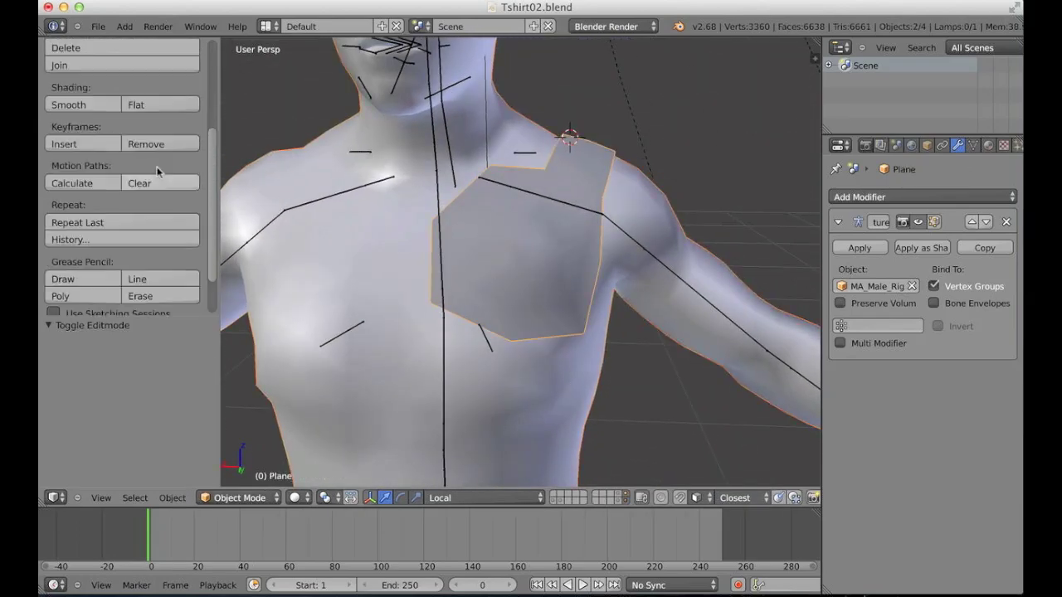
pyautogui.scroll(-5, 213, 165)
pyautogui.scroll(-3, 206, 246)
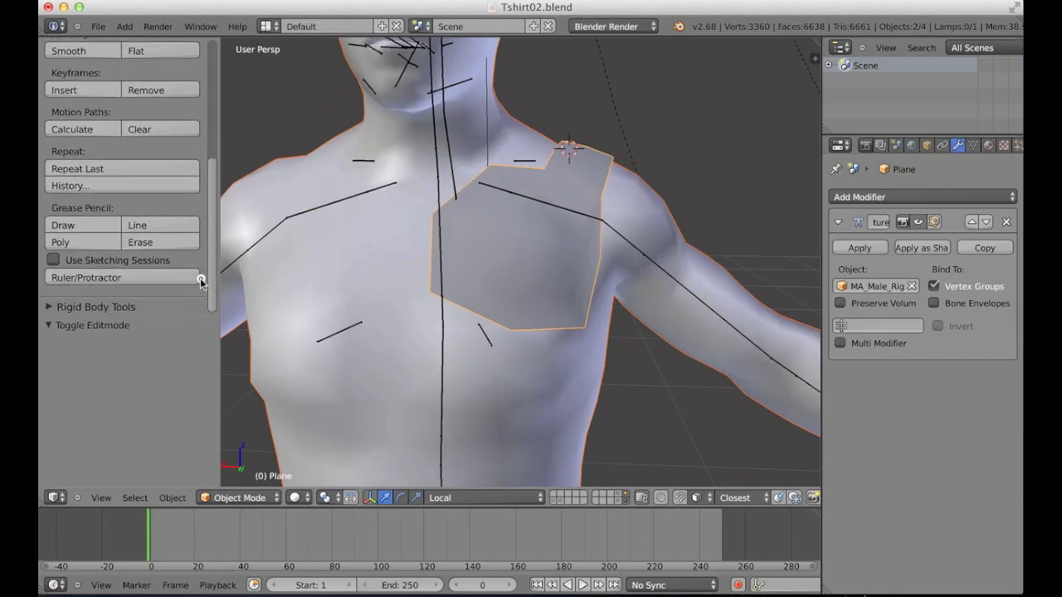
# Transfer the body's weights to the patch in Weight Paint using the Nearest vertex in face method, and return to Object Mode
pyautogui.click(233, 497)
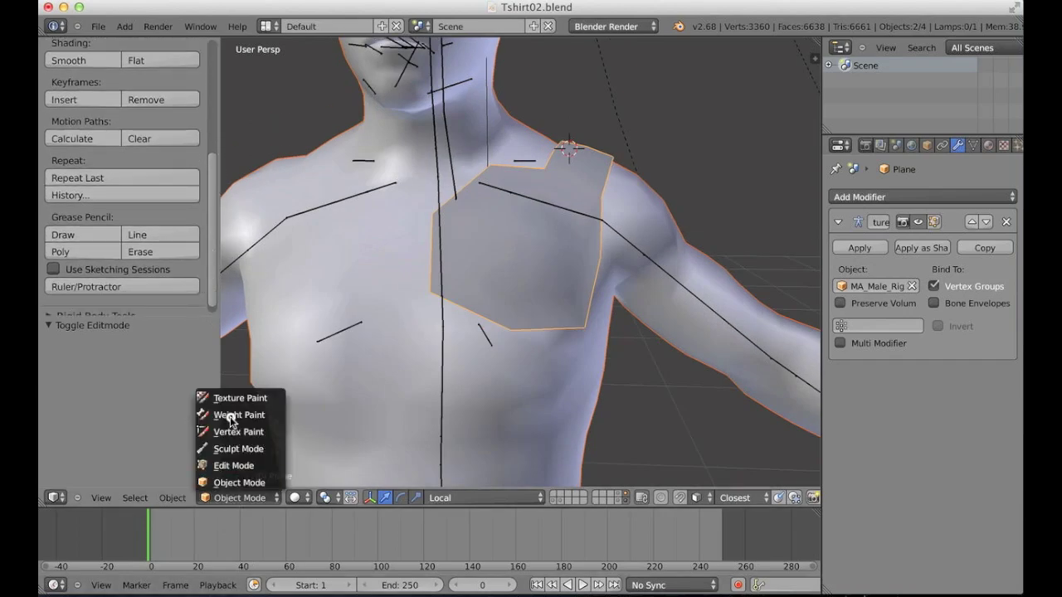
pyautogui.click(235, 415)
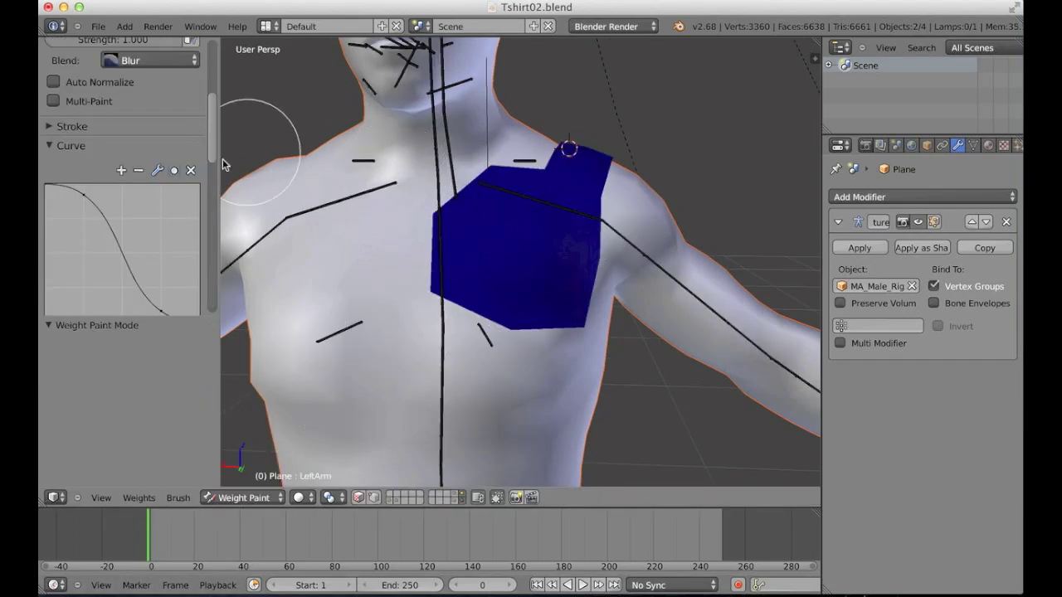
pyautogui.moveTo(210, 145); pyautogui.dragTo(204, 239)
pyautogui.click(128, 177)
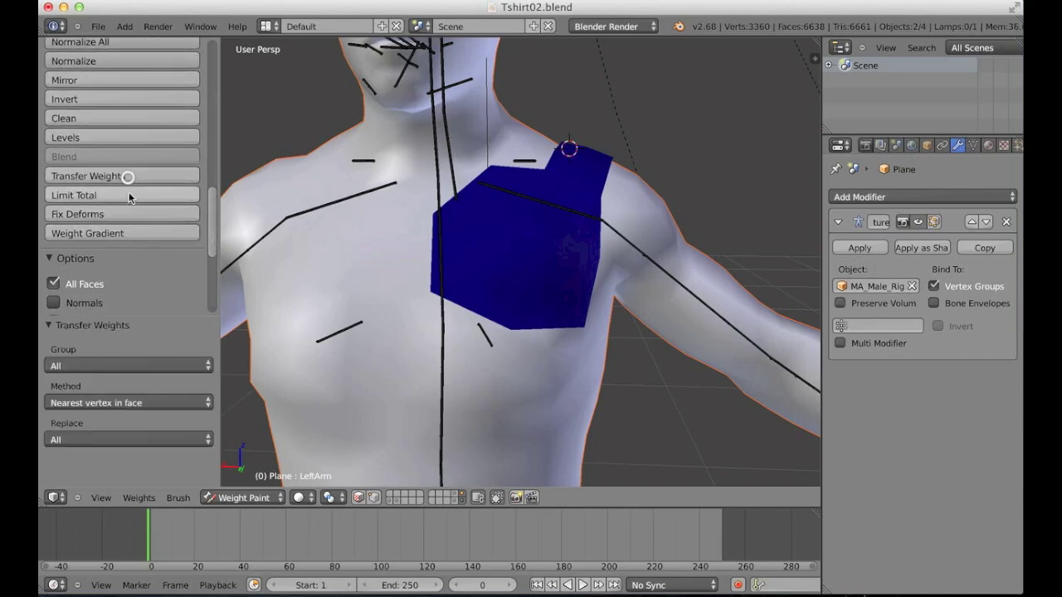
pyautogui.click(119, 404)
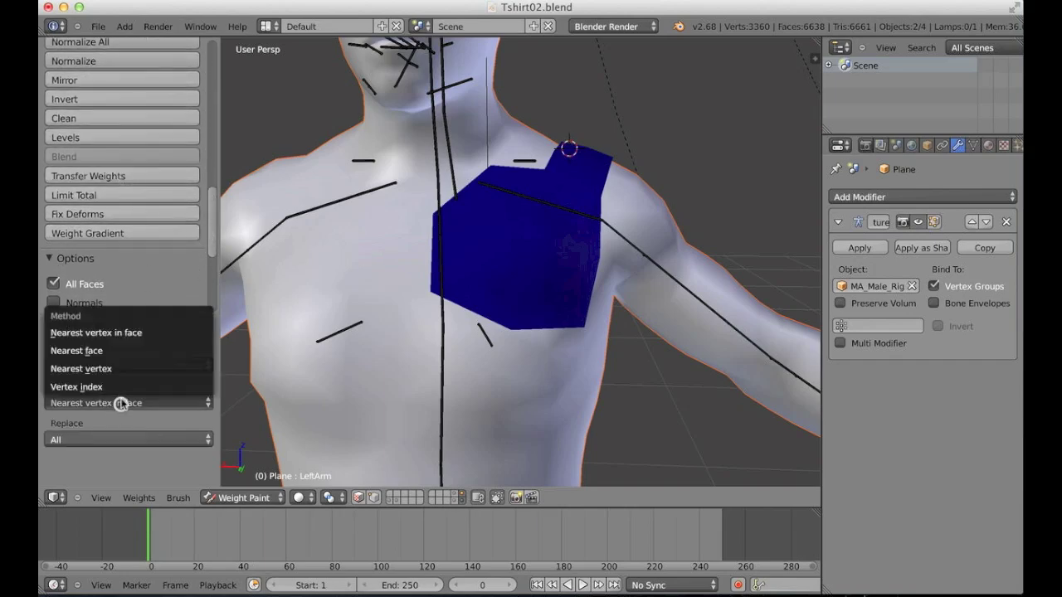
pyautogui.click(132, 334)
pyautogui.click(249, 497)
pyautogui.click(258, 484)
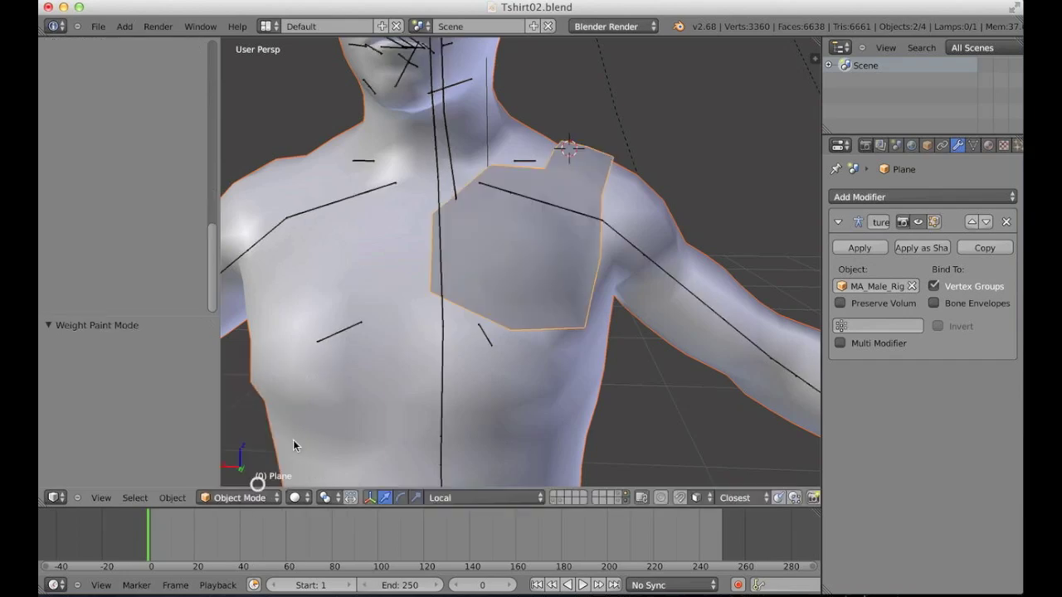
# Rotate the left shoulder bone by -21.628° and rotate the left arm bone to test the patch's deformation
pyautogui.rightClick(579, 214)
pyautogui.press('r')
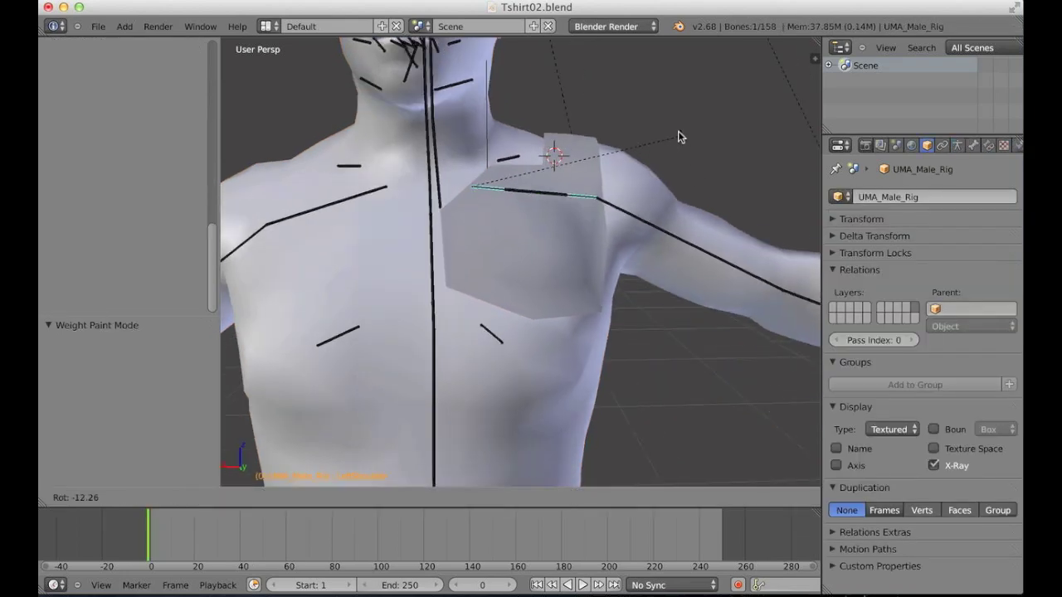
pyautogui.click(647, 112)
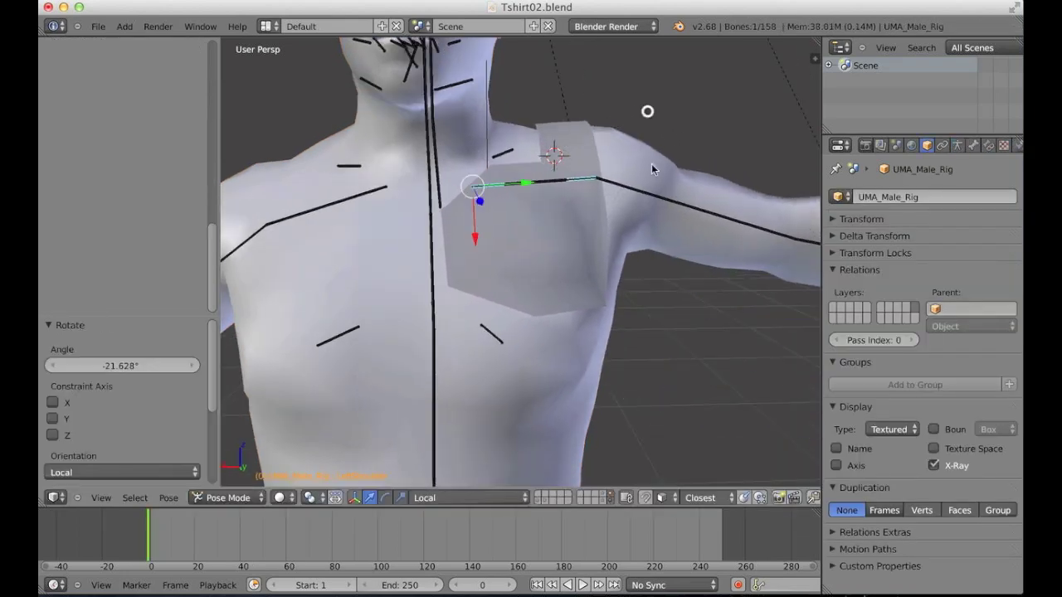
pyautogui.rightClick(635, 185)
pyautogui.rightClick(640, 196)
pyautogui.press('r')
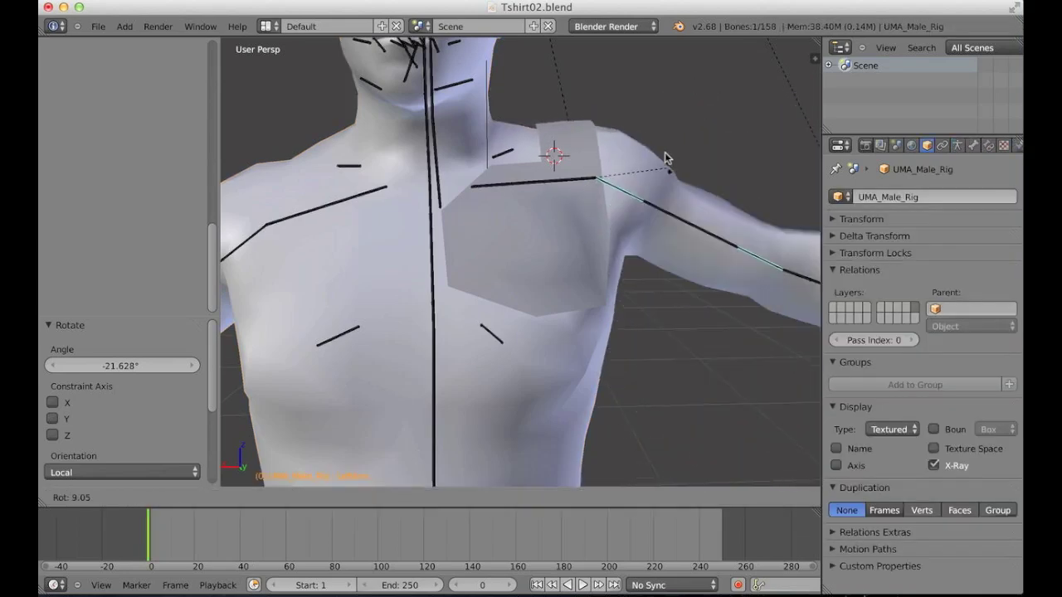
pyautogui.click(664, 154)
# Clear the rotation on all of the rig's bones and deselect them
pyautogui.scroll(-2, 623, 199)
pyautogui.press('a')
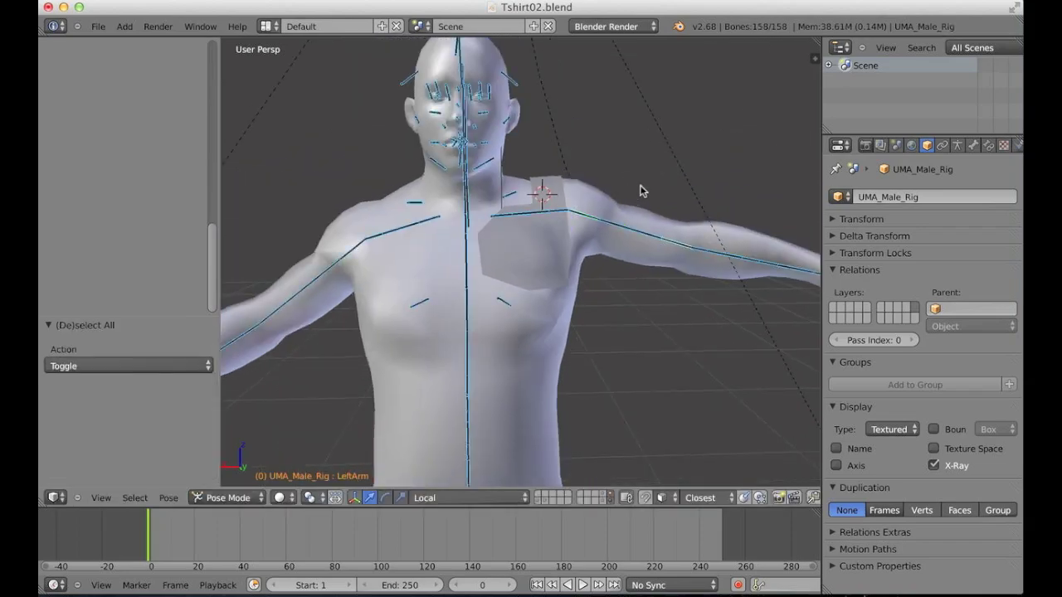
pyautogui.hotkey('alt', 'r')
pyautogui.press('a')
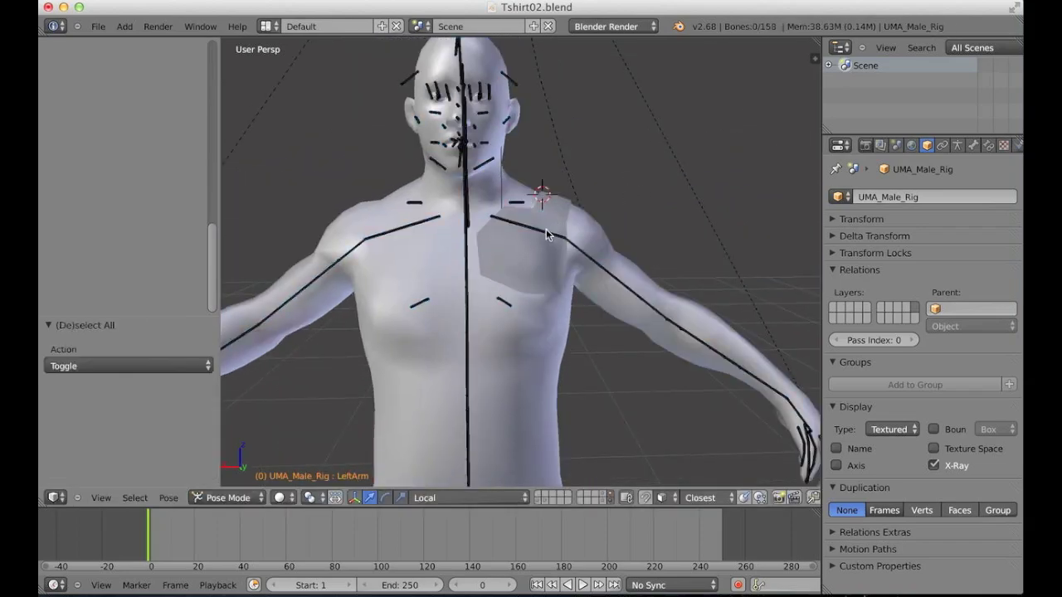
pyautogui.moveTo(546, 229); pyautogui.dragTo(631, 295, button='middle')
# Fatten the whole patch outward by about 0.005 in Edit Mode and return to Object Mode
pyautogui.rightClick(504, 255)
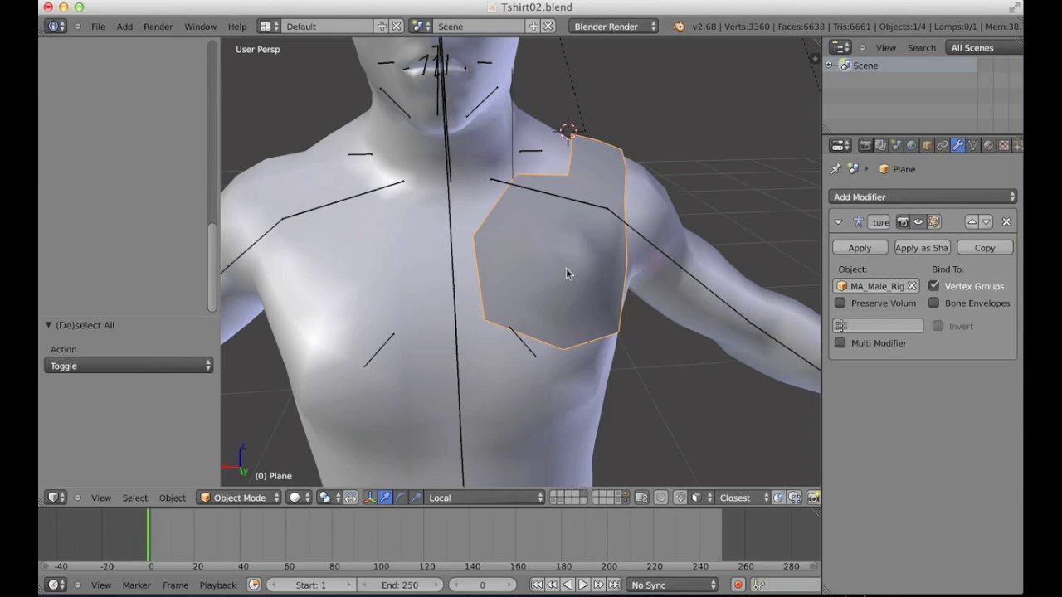
pyautogui.press('a')
pyautogui.moveTo(609, 365); pyautogui.dragTo(568, 344, button='middle')
pyautogui.rightClick(557, 248)
pyautogui.moveTo(558, 248); pyautogui.dragTo(637, 257, button='middle')
pyautogui.press('Tab')
pyautogui.press('a')
pyautogui.hotkey('alt', 's')
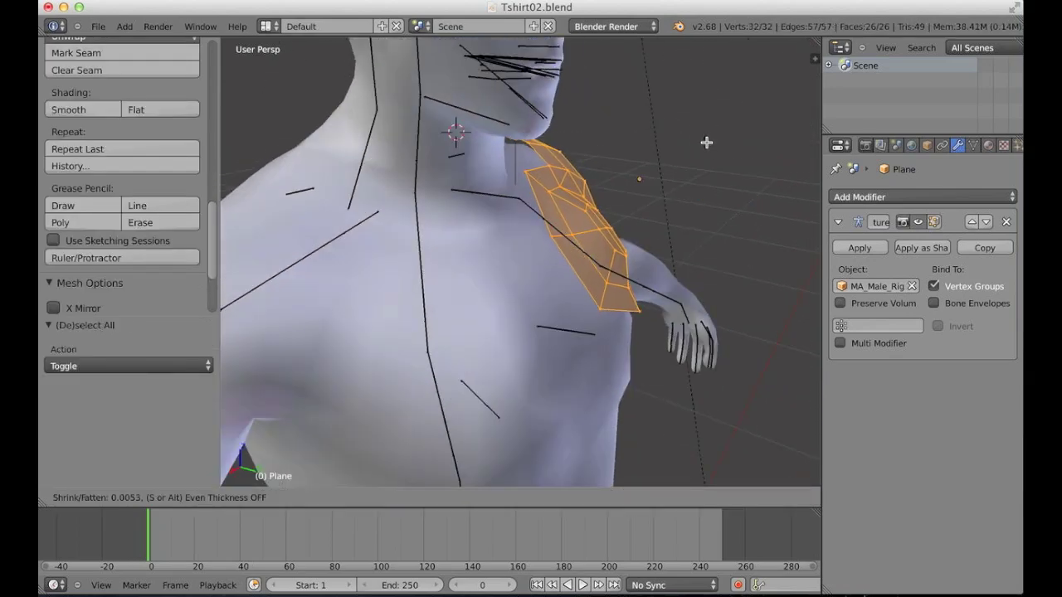
pyautogui.click(703, 144)
pyautogui.moveTo(704, 144); pyautogui.dragTo(459, 220, button='middle')
pyautogui.press('a')
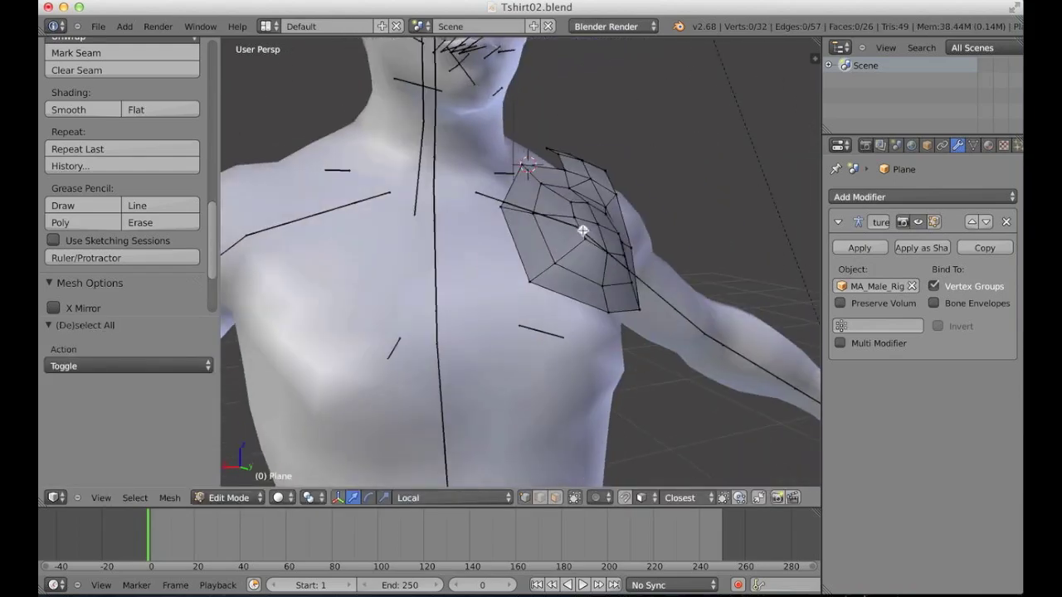
pyautogui.scroll(-4, 583, 232)
pyautogui.press('Tab')
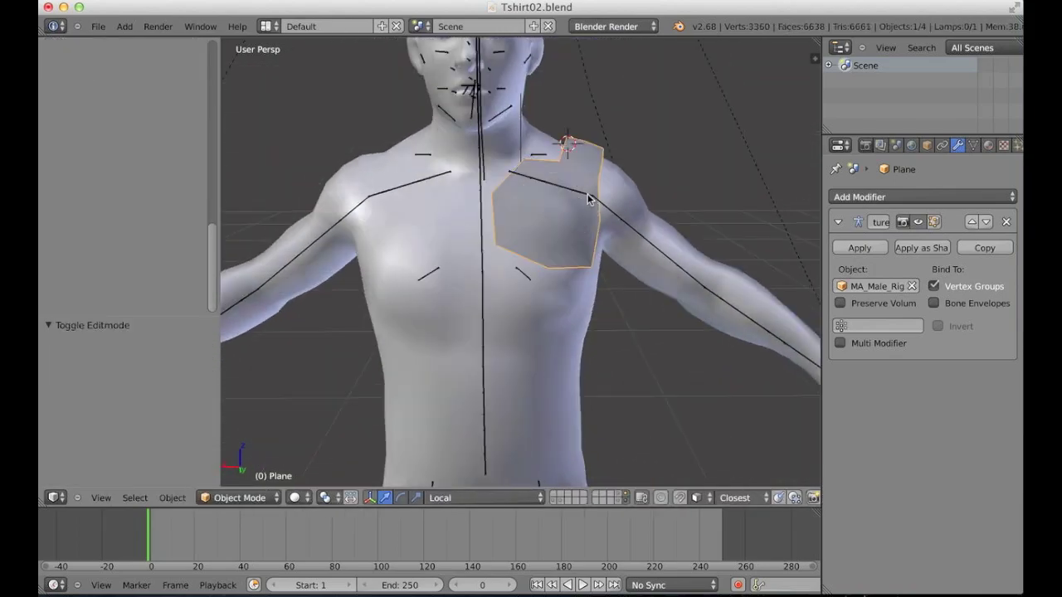
# Rotate the left shoulder bone by 4.442° and by a further 13.804° to test the fattened patch
pyautogui.rightClick(611, 209)
pyautogui.hotkey('ctrl', 'Tab')
pyautogui.press('r')
pyautogui.click(669, 222)
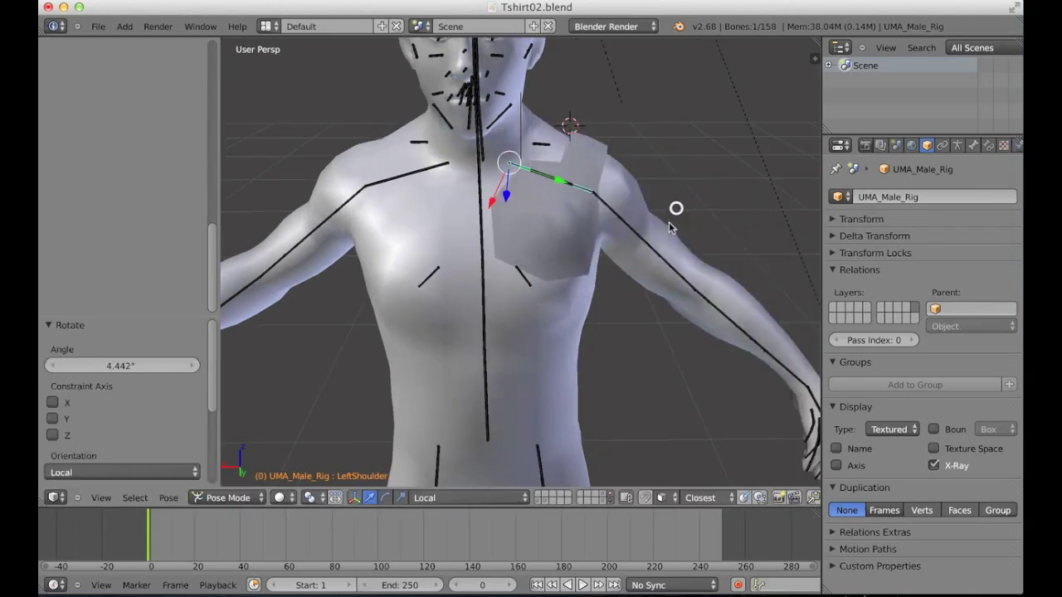
pyautogui.press('r')
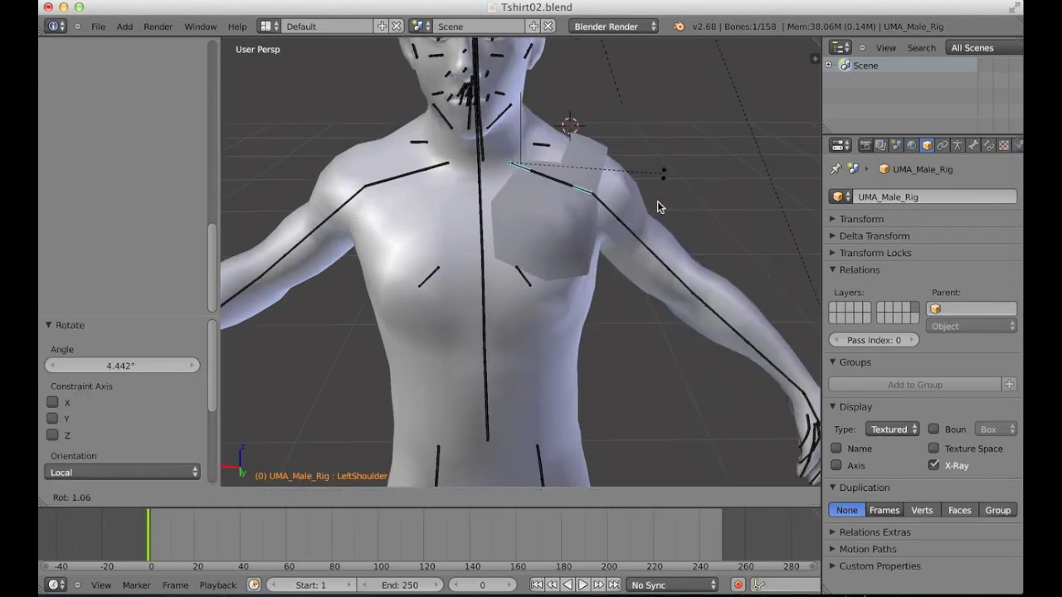
pyautogui.click(655, 204)
# Try rotating the left arm bone and scaling the left trapezius bone
pyautogui.rightClick(610, 234)
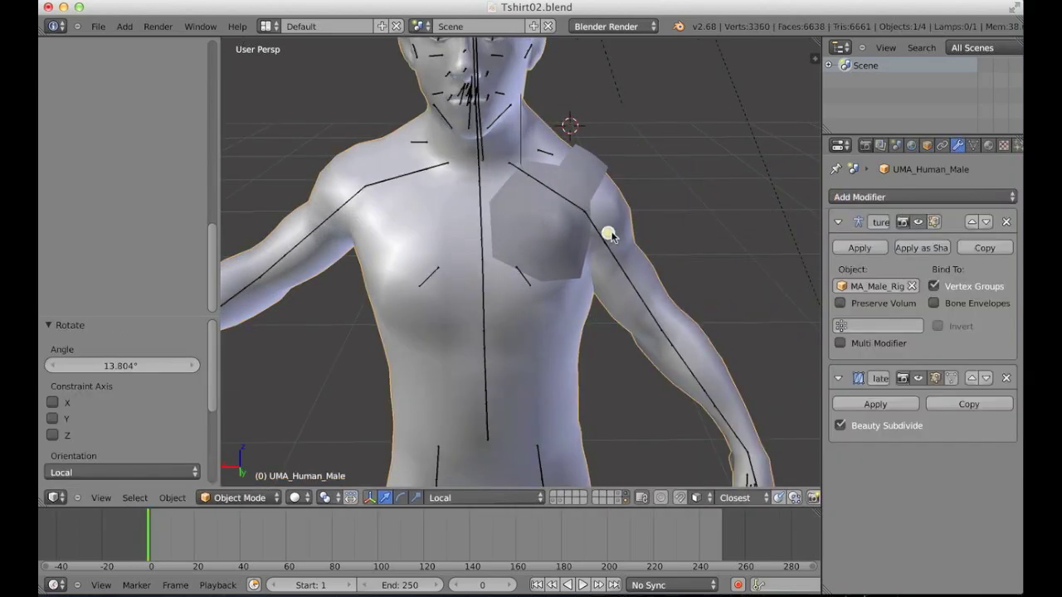
pyautogui.rightClick(609, 234)
pyautogui.press('r')
pyautogui.rightClick(632, 188)
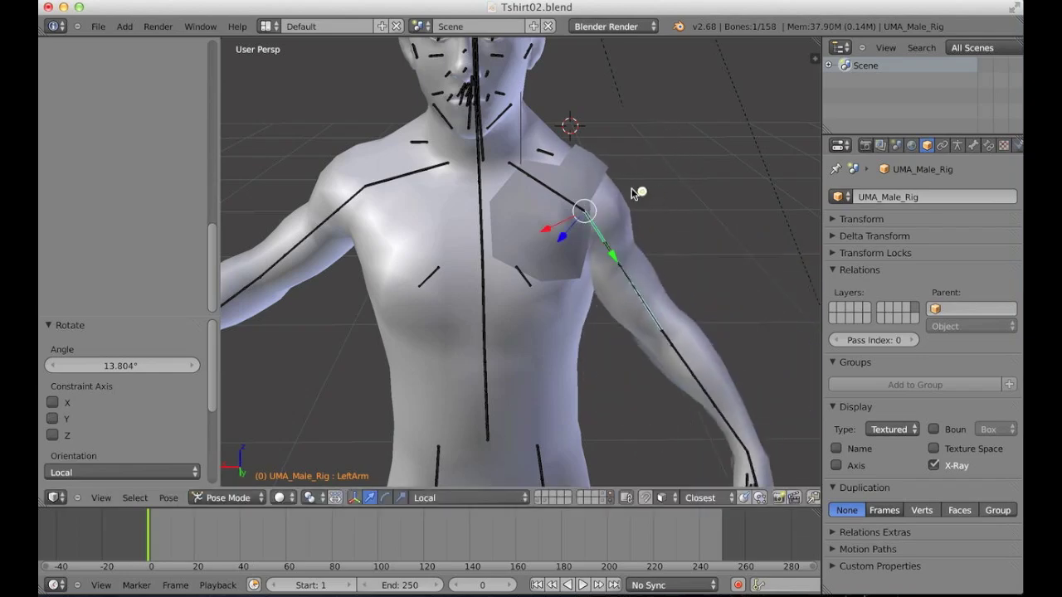
pyautogui.rightClick(554, 158)
pyautogui.press('s')
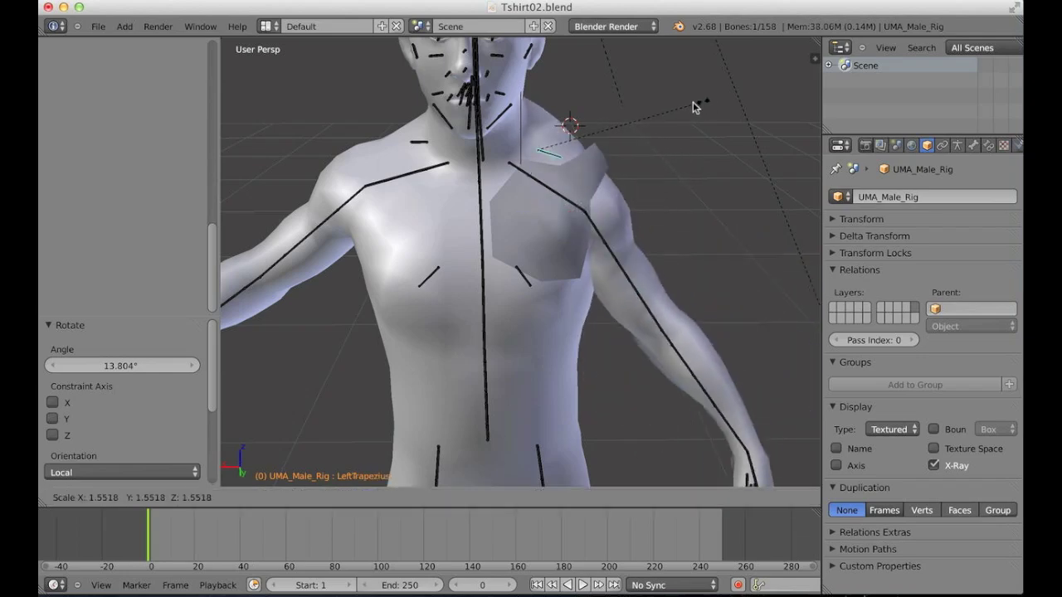
pyautogui.rightClick(693, 101)
# Select all of the rig's bones, reset their rotation and location, and deselect them
pyautogui.press('a')
pyautogui.press('a')
pyautogui.hotkey('alt', 'r')
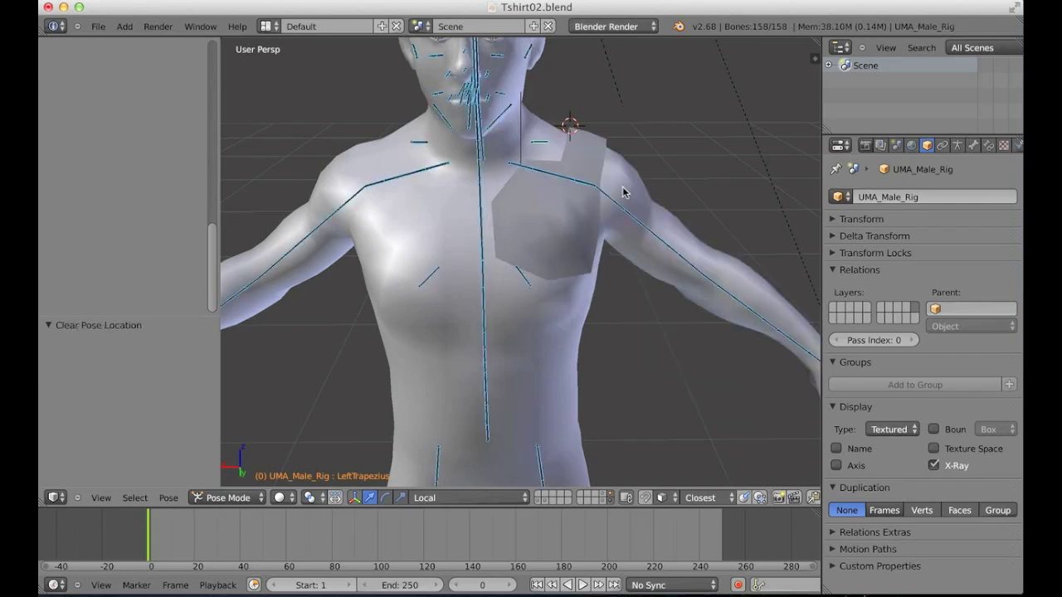
pyautogui.scroll(-4, 602, 256)
pyautogui.moveTo(526, 308); pyautogui.dragTo(565, 281, button='middle')
pyautogui.press('a')
# Select the patch, split the 3D viewport in two and set the new area to the UV/Image Editor
pyautogui.scroll(3, 565, 282)
pyautogui.rightClick(550, 232)
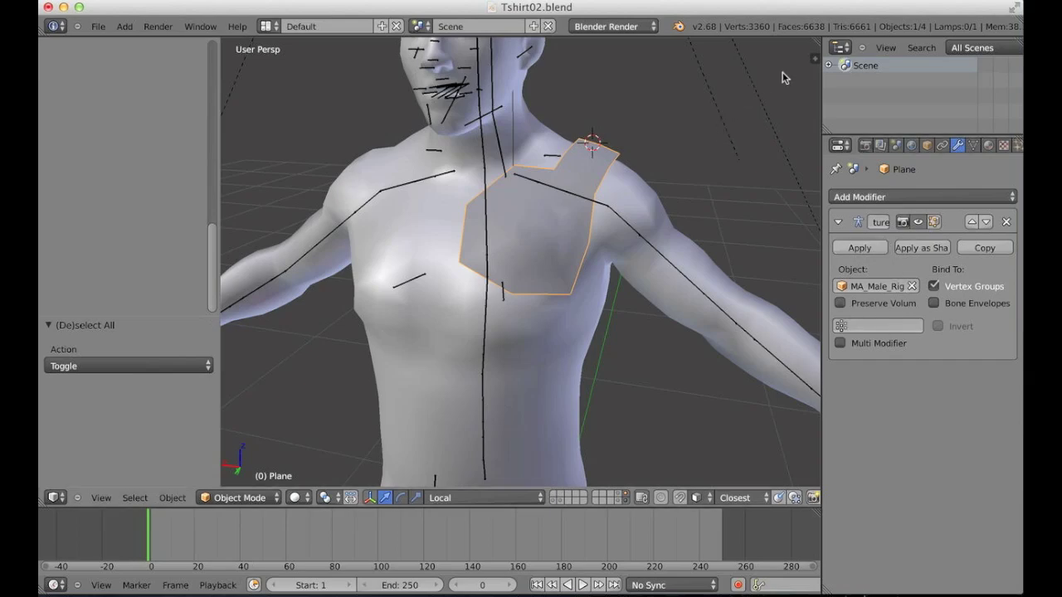
pyautogui.moveTo(816, 44); pyautogui.dragTo(474, 58)
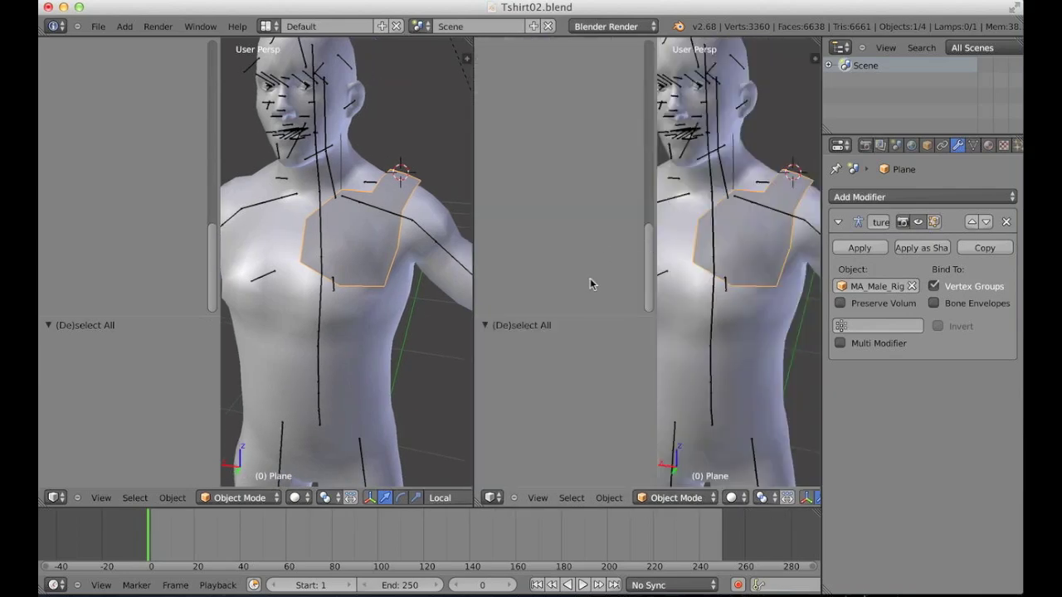
pyautogui.press('t')
pyautogui.click(492, 498)
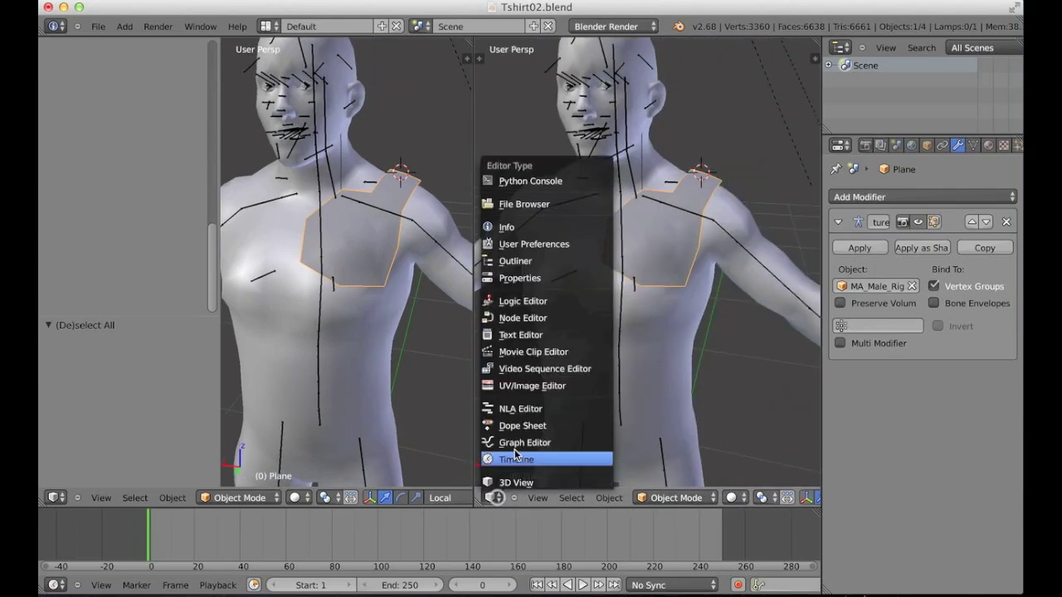
pyautogui.click(519, 387)
# Select the patch's outer boundary edges in Edit Mode and mark them as a seam
pyautogui.press('Tab')
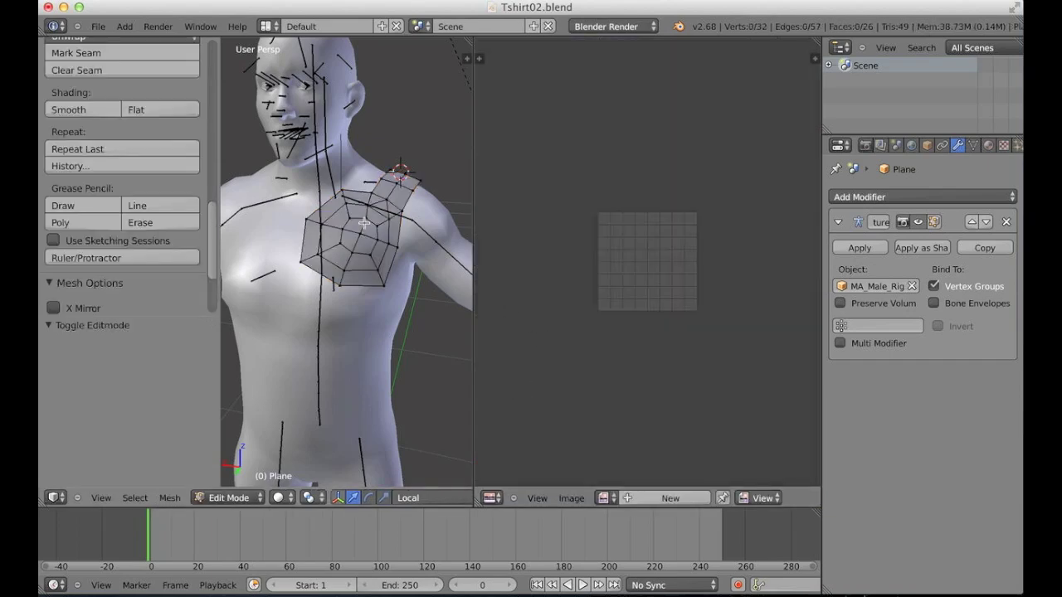
pyautogui.press('a')
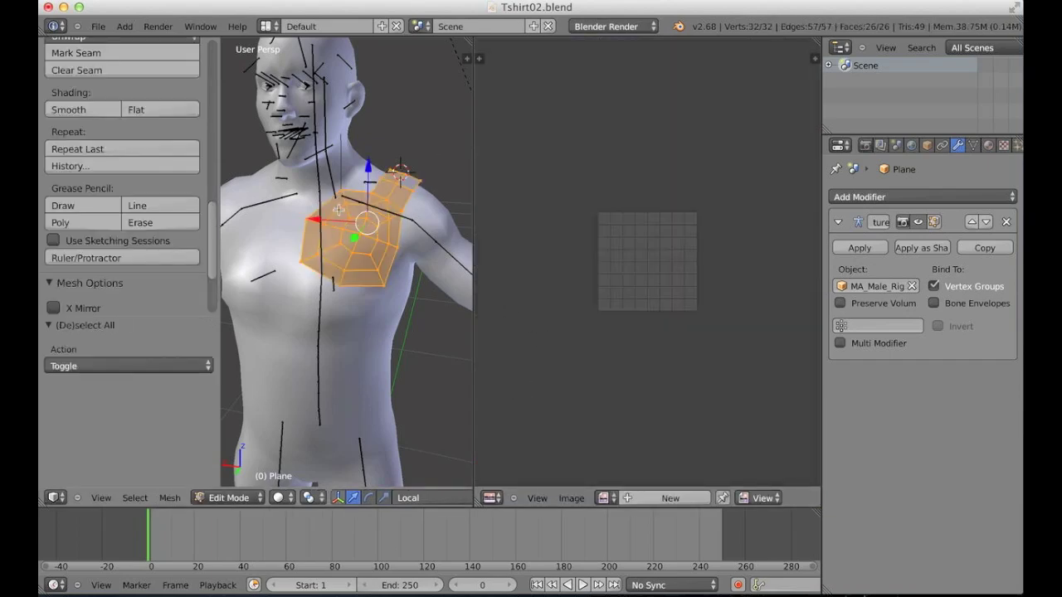
pyautogui.hotkey('ctrl', 'Tab')
pyautogui.click(296, 235)
pyautogui.keyDown('alt'); pyautogui.rightClick(343, 218); pyautogui.keyUp('alt')
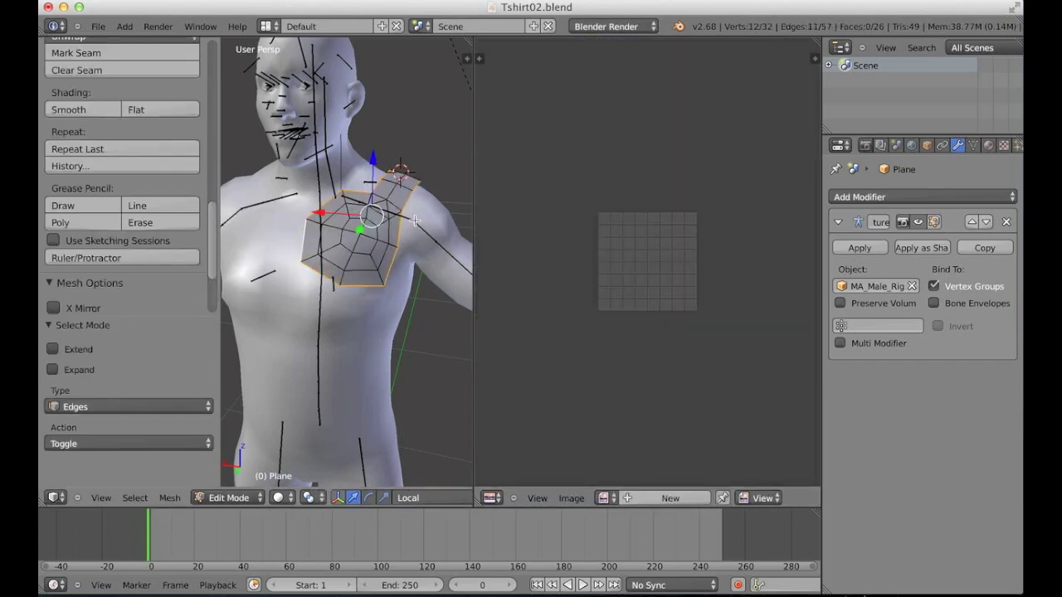
pyautogui.moveTo(415, 219); pyautogui.dragTo(380, 278, button='middle')
pyautogui.keyDown('shift'); pyautogui.rightClick(365, 274); pyautogui.keyUp('shift')
pyautogui.hotkey('ctrl', 'e')
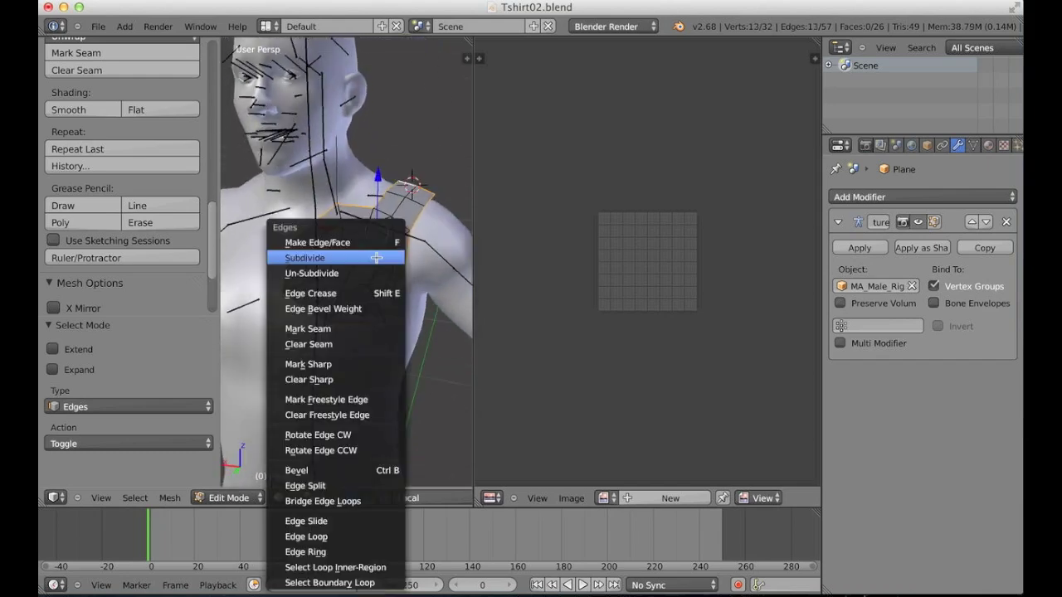
pyautogui.click(332, 328)
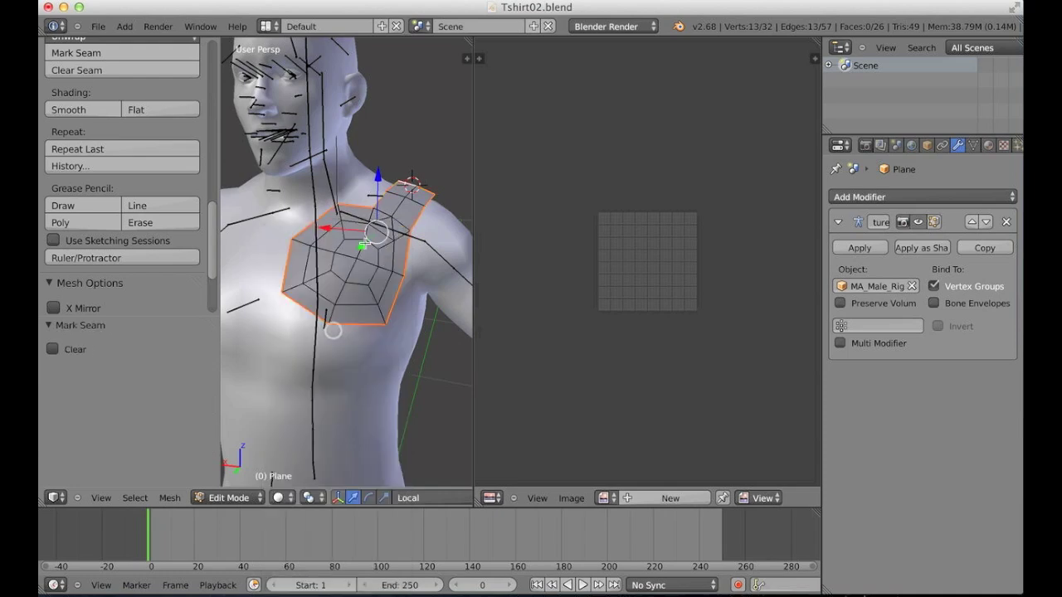
# Select the whole garment patch and unwrap it with the Angle Based method
pyautogui.press('a')
pyautogui.press('a')
pyautogui.press('u')
pyautogui.click(370, 234)
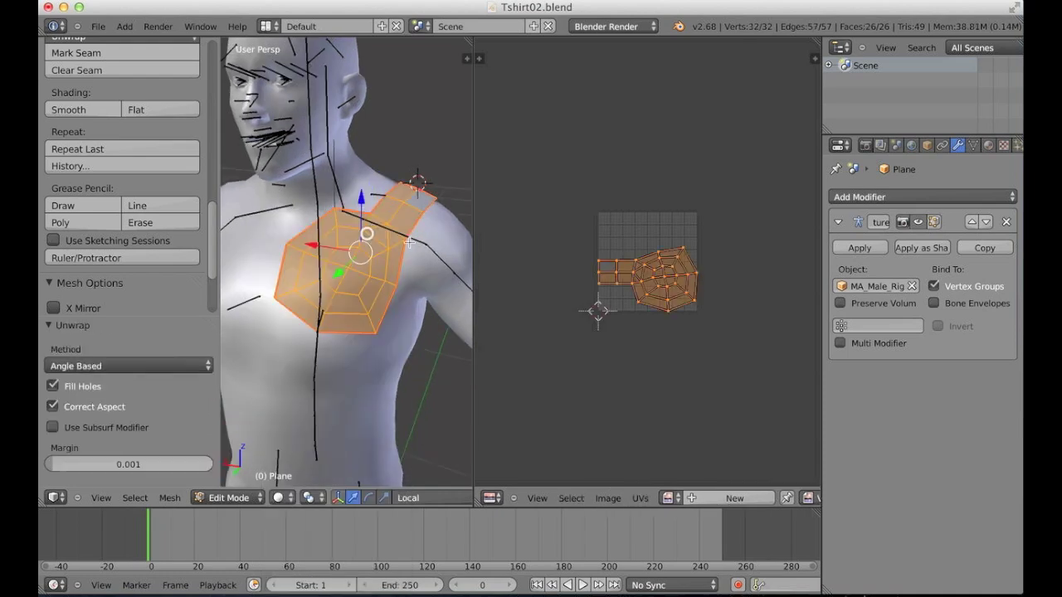
# Rotate the UV island upright by about 99°, scale it to 0.766, move it inside the UV square and enlarge it by 1.141
pyautogui.scroll(3, 629, 248)
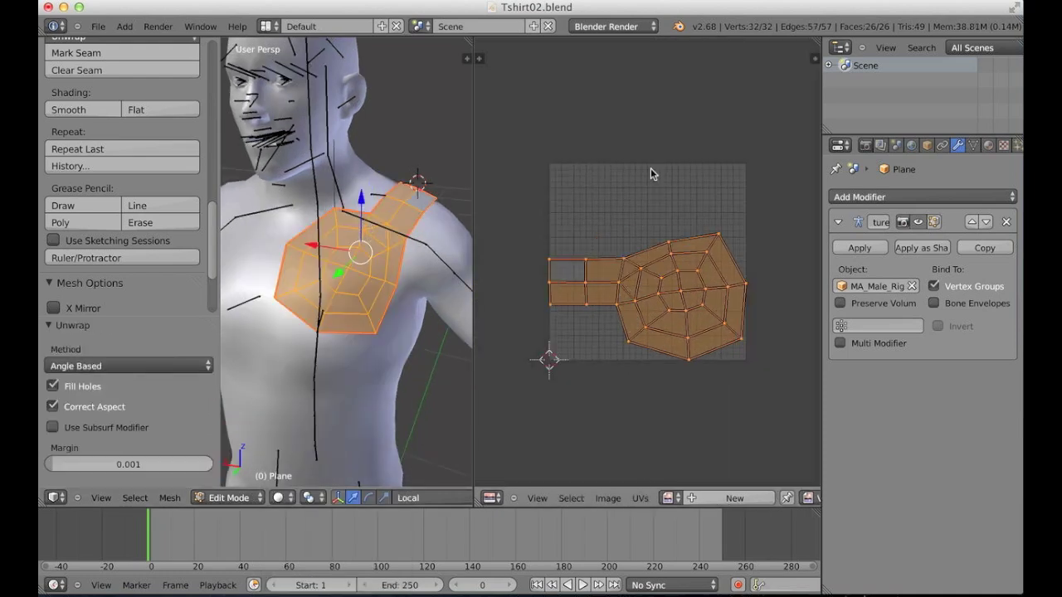
pyautogui.press('r')
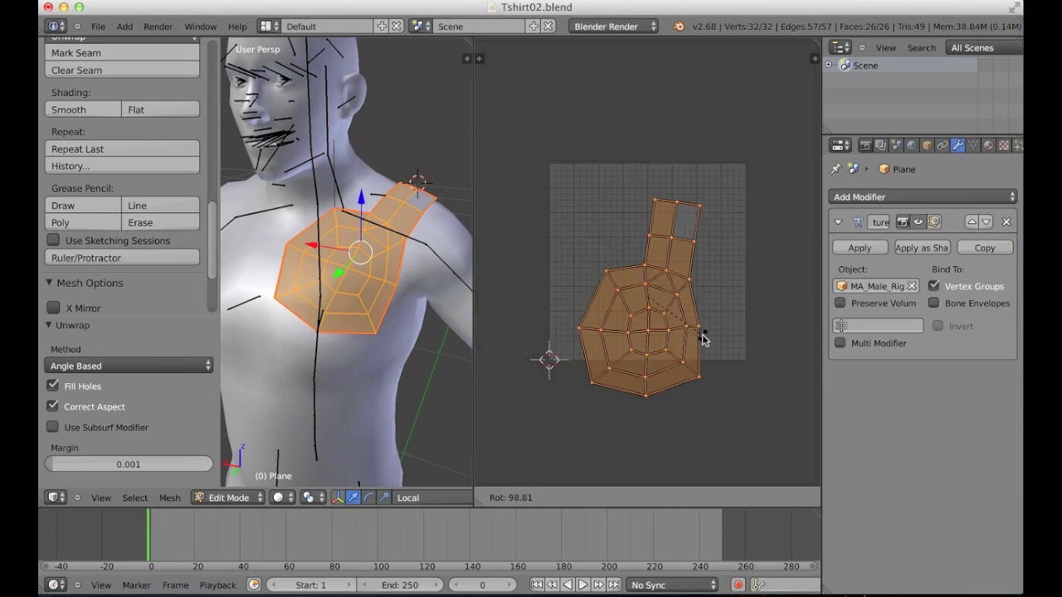
pyautogui.click(702, 333)
pyautogui.press('s')
pyautogui.click(721, 203)
pyautogui.press('s')
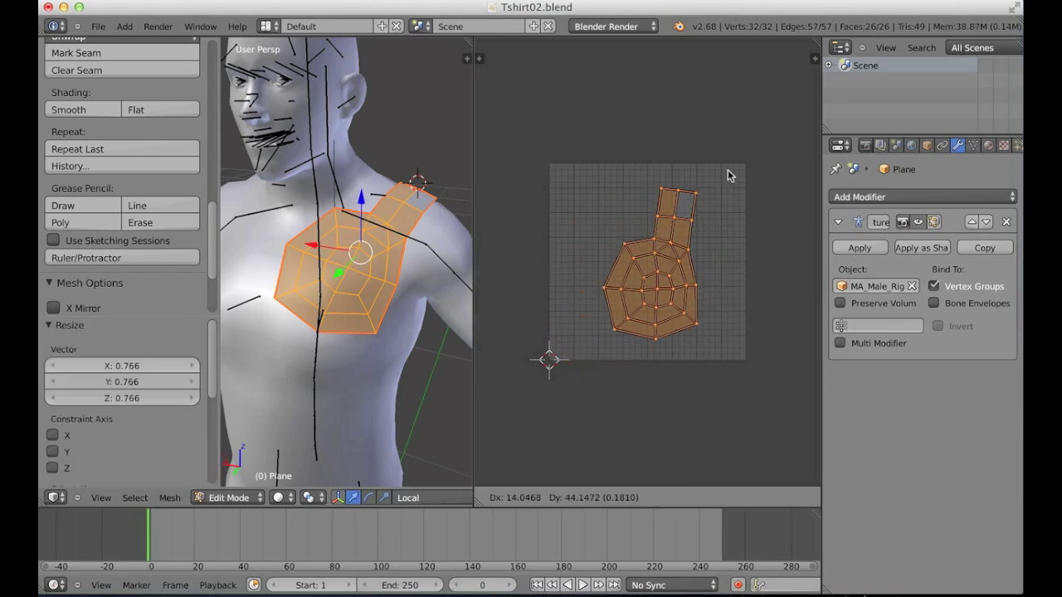
pyautogui.click(725, 172)
pyautogui.press('s')
pyautogui.click(742, 158)
# Rotate the UV island about 40° onto the diagonal, reposition it and scale it by 1.085
pyautogui.press('r')
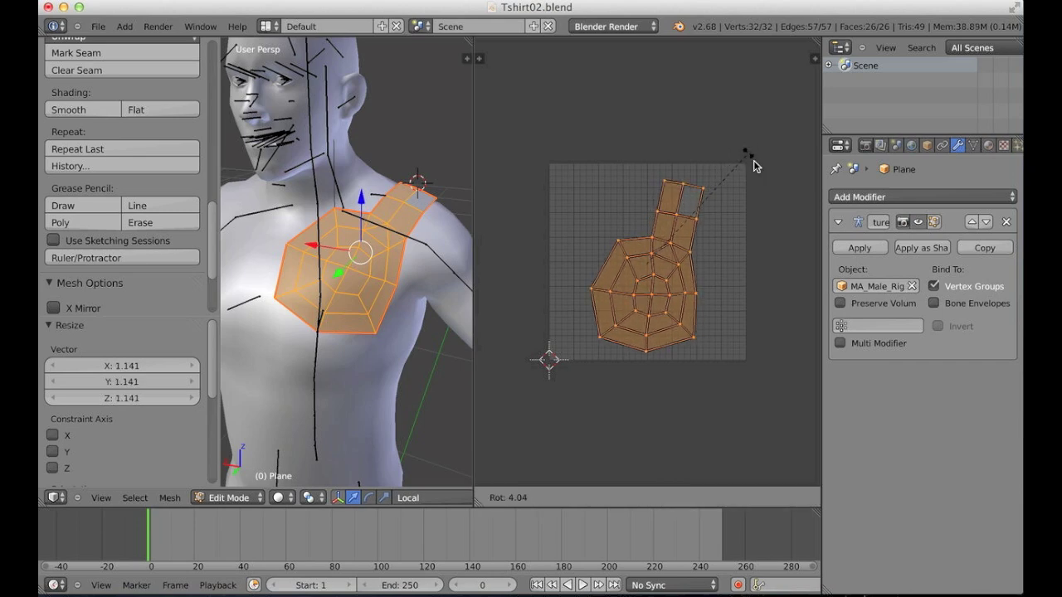
pyautogui.click(762, 239)
pyautogui.press('s')
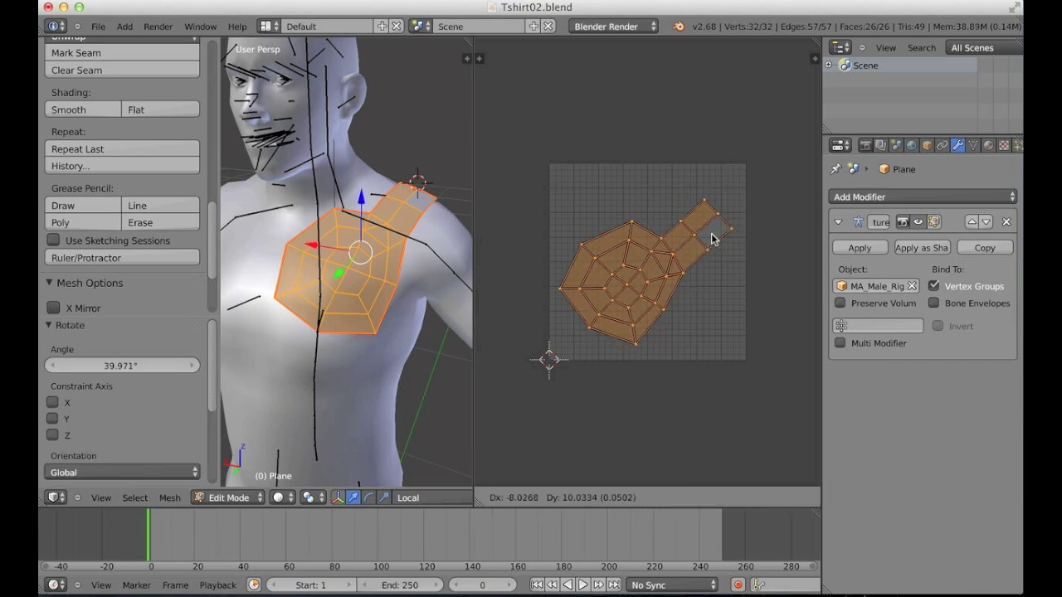
pyautogui.click(711, 238)
pyautogui.press('s')
pyautogui.click(728, 158)
# Centre the UV island in the UV square, scale it slightly to fit inside the bounds and deselect it
pyautogui.press('g')
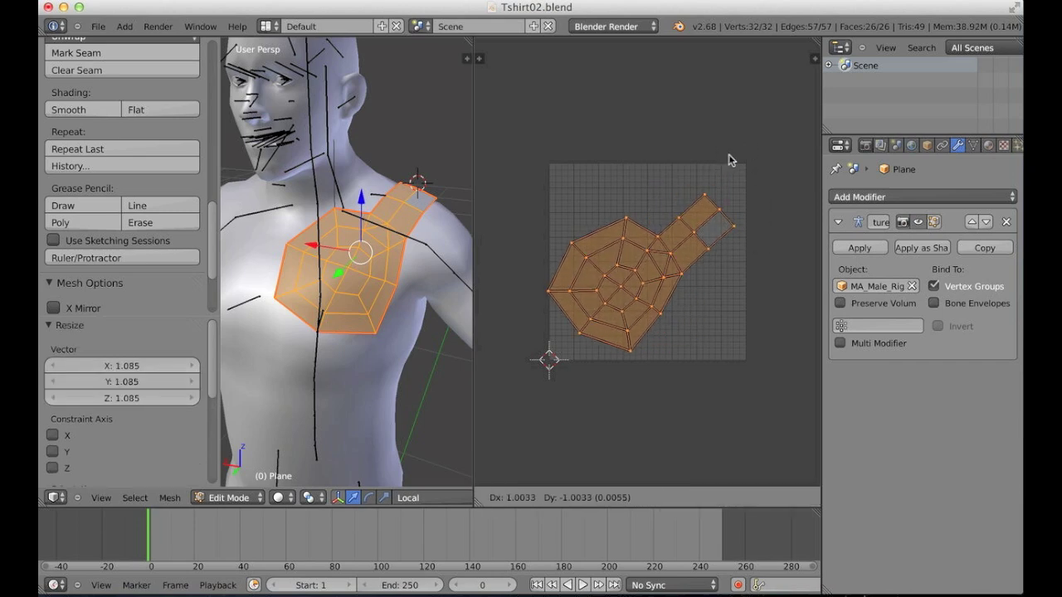
pyautogui.click(730, 156)
pyautogui.press('g')
pyautogui.click(727, 166)
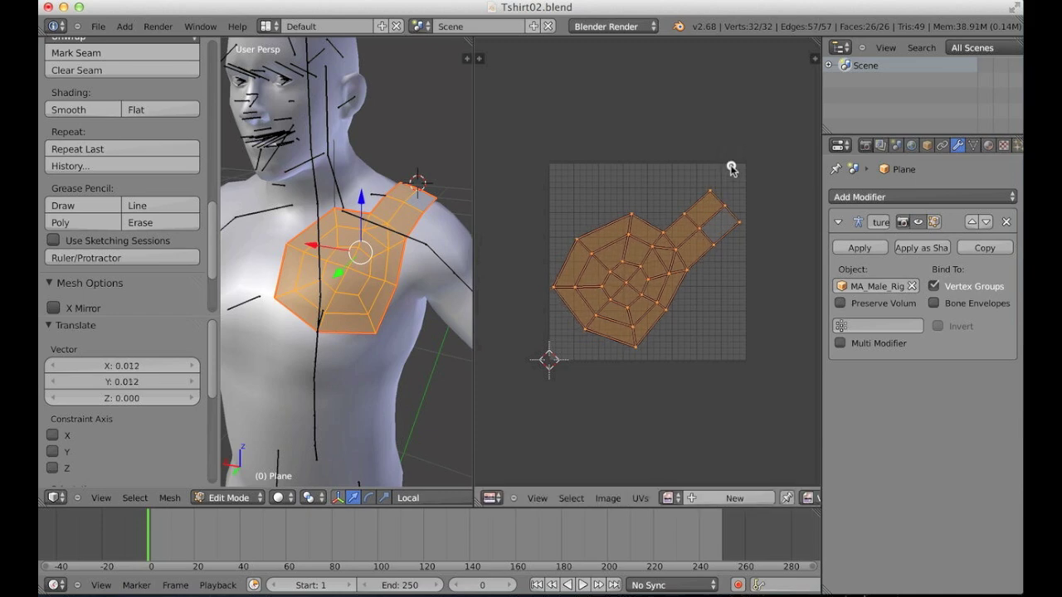
pyautogui.press('s')
pyautogui.click(747, 157)
pyautogui.press('a')
# Create a new blank 1024 × 1024 image with a white fill for the UV layout
pyautogui.moveTo(399, 241); pyautogui.dragTo(373, 250, button='middle')
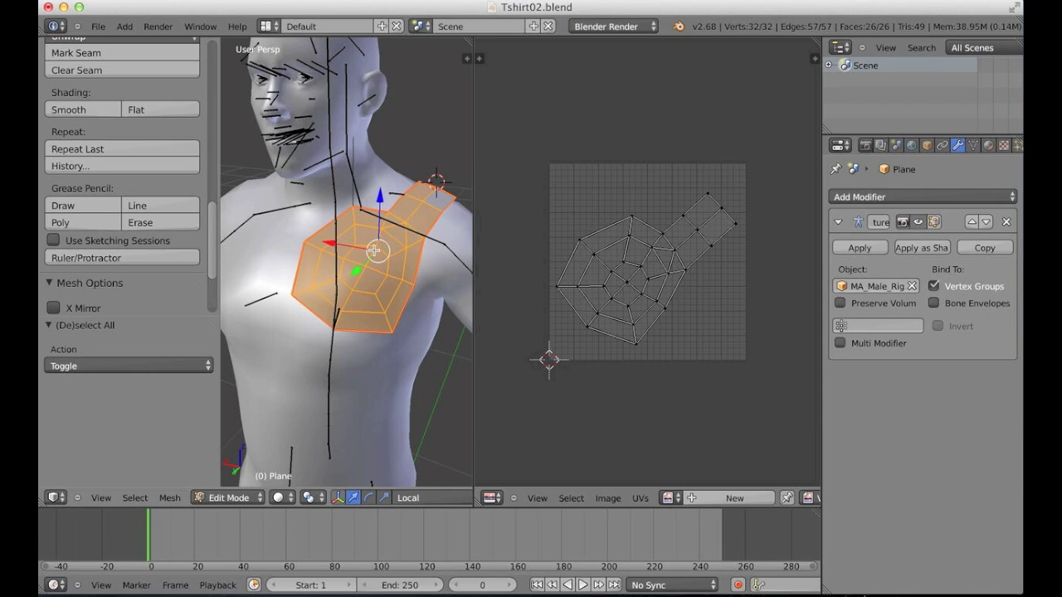
pyautogui.press('a')
pyautogui.press('a')
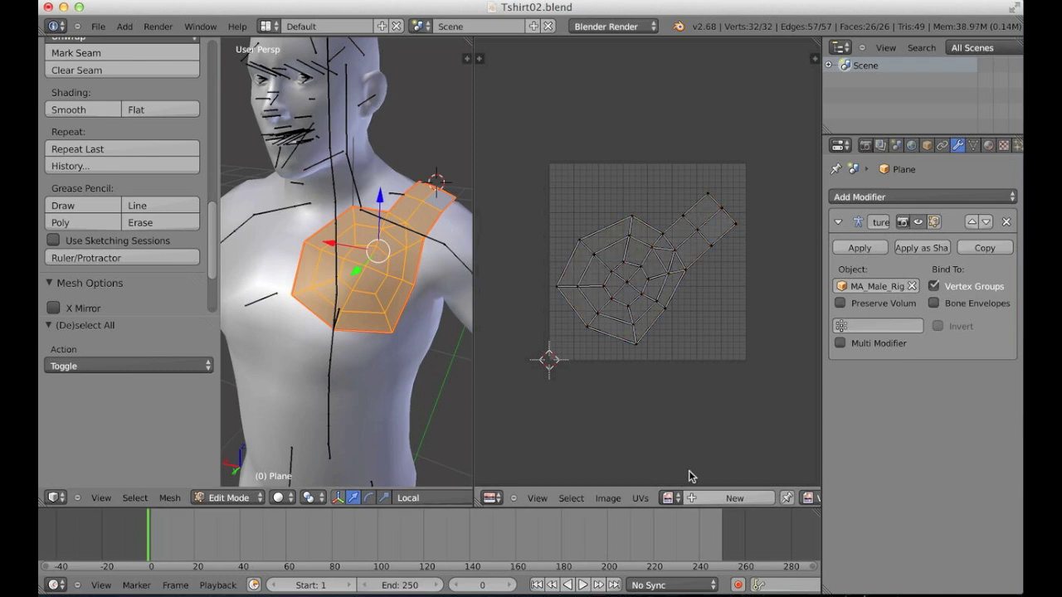
pyautogui.click(708, 499)
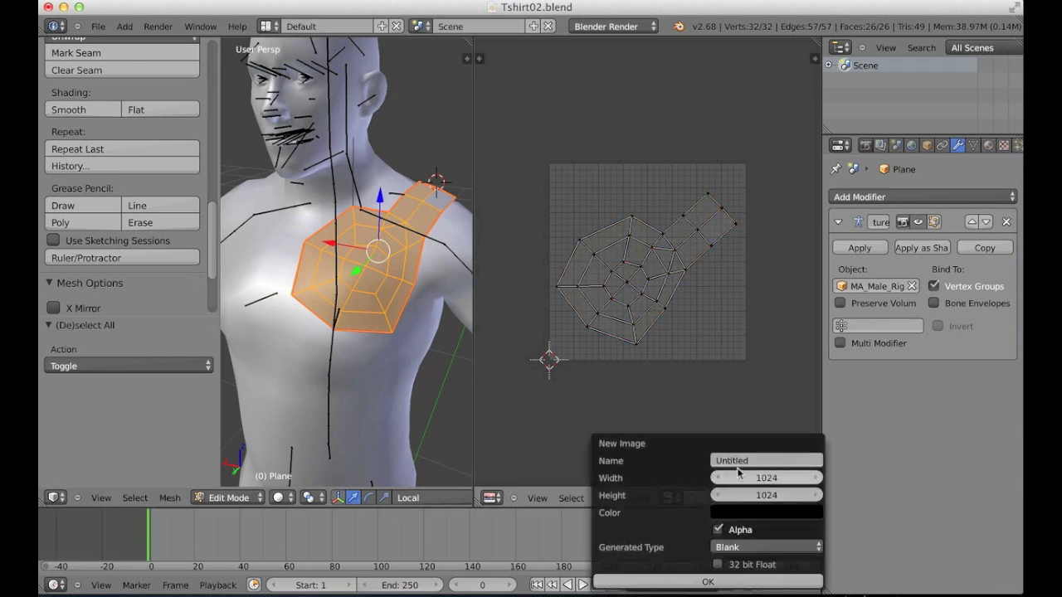
pyautogui.click(740, 514)
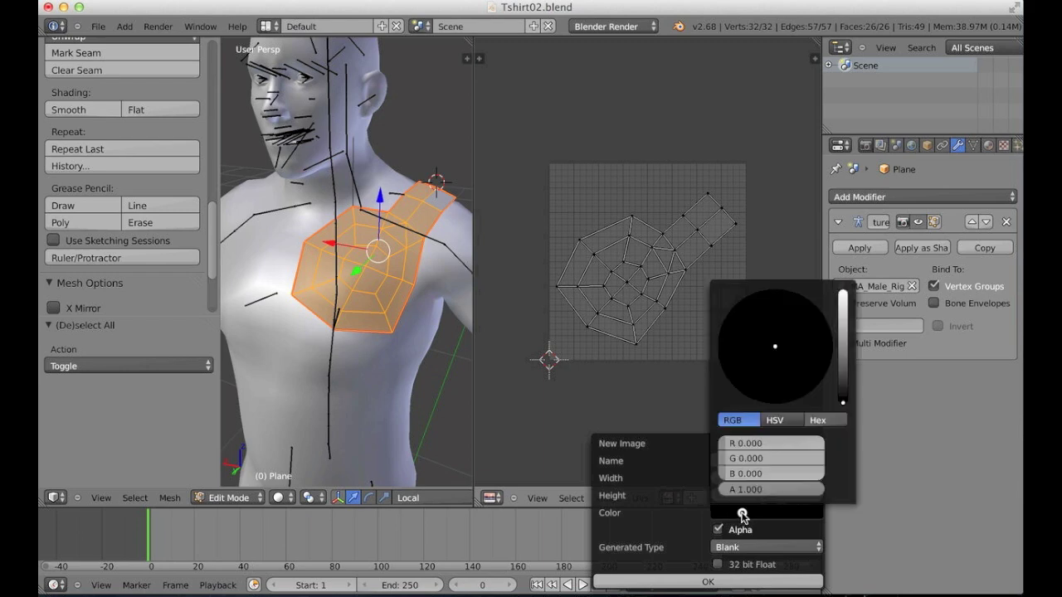
pyautogui.moveTo(846, 326); pyautogui.dragTo(847, 270)
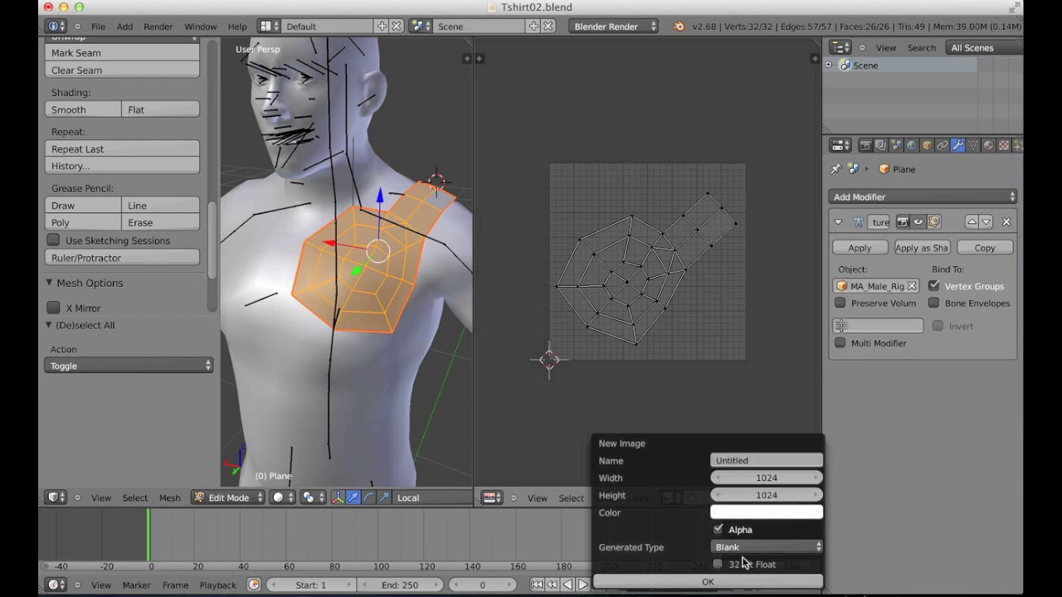
pyautogui.click(731, 582)
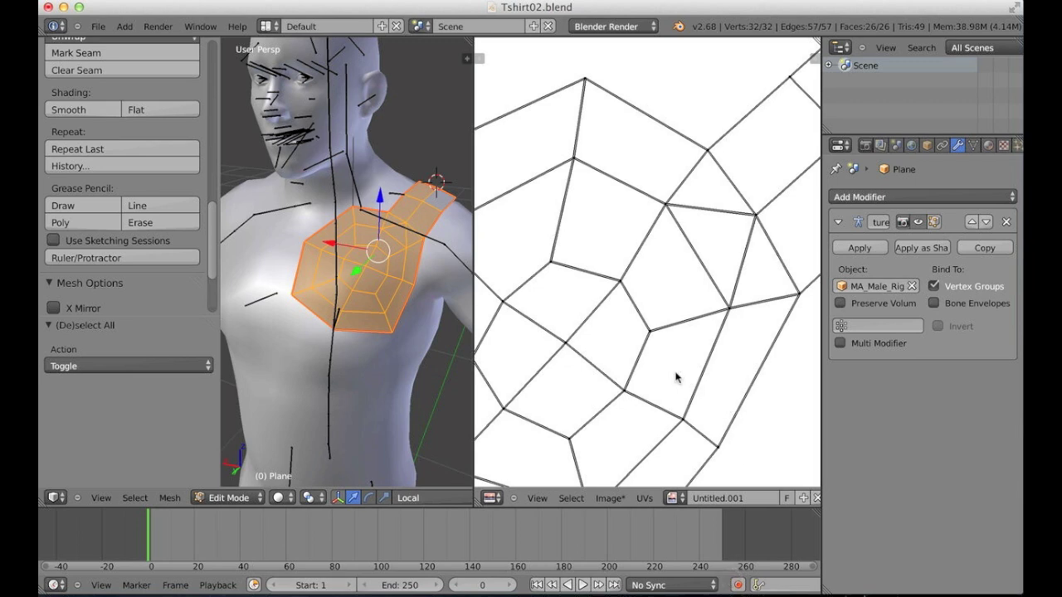
pyautogui.scroll(-6, 674, 373)
pyautogui.scroll(2, 660, 309)
pyautogui.scroll(1, 659, 309)
# Return the patch to Object Mode, select the male rig and switch it from Pose Mode to Object Mode
pyautogui.moveTo(282, 157); pyautogui.dragTo(250, 141, button='middle')
pyautogui.press('Tab')
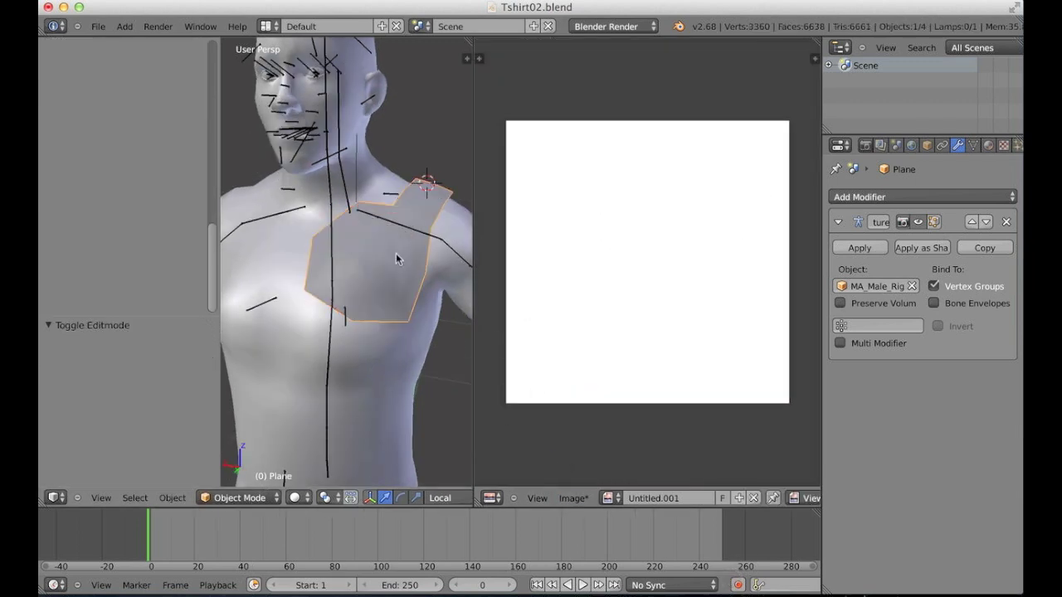
pyautogui.moveTo(386, 256); pyautogui.dragTo(377, 217, button='middle')
pyautogui.press('a')
pyautogui.moveTo(316, 261); pyautogui.dragTo(353, 265, button='middle')
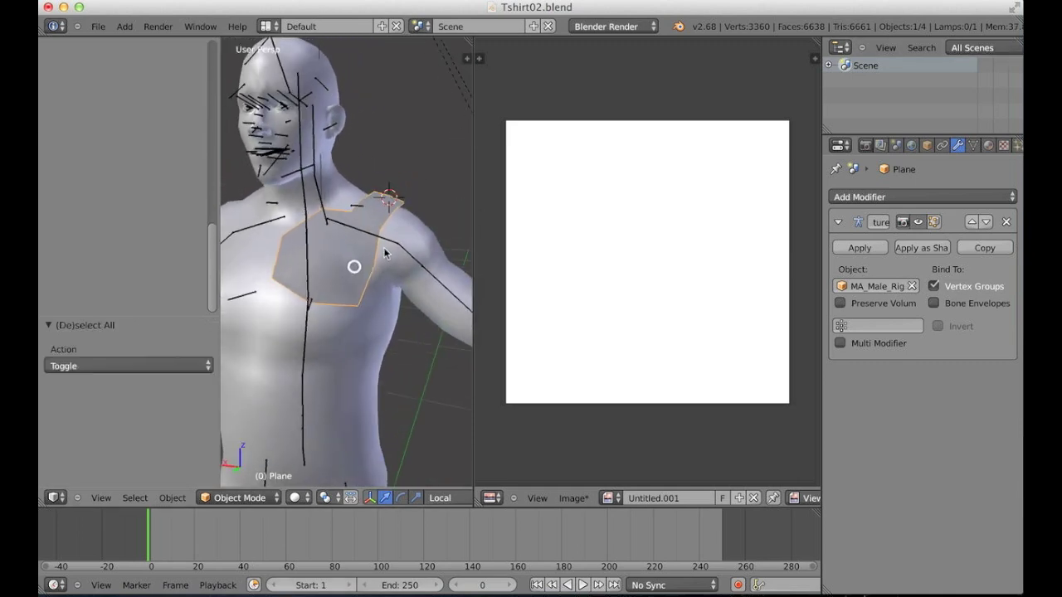
pyautogui.rightClick(385, 240)
pyautogui.click(223, 498)
pyautogui.click(224, 483)
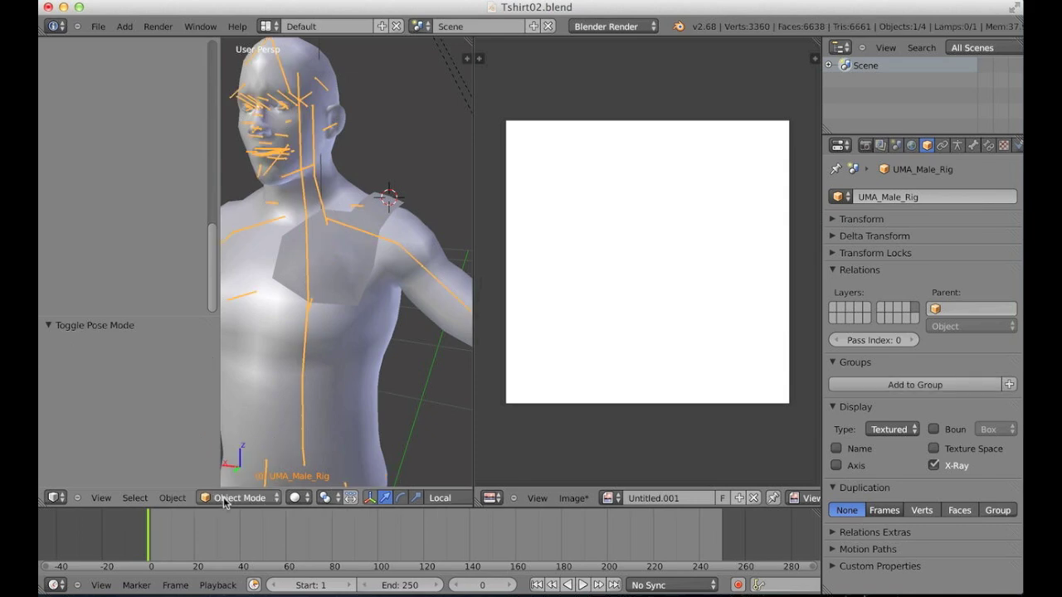
pyautogui.click(228, 497)
# Add the garment patch to the selection together with the male rig
pyautogui.moveTo(362, 304); pyautogui.dragTo(368, 245, button='middle')
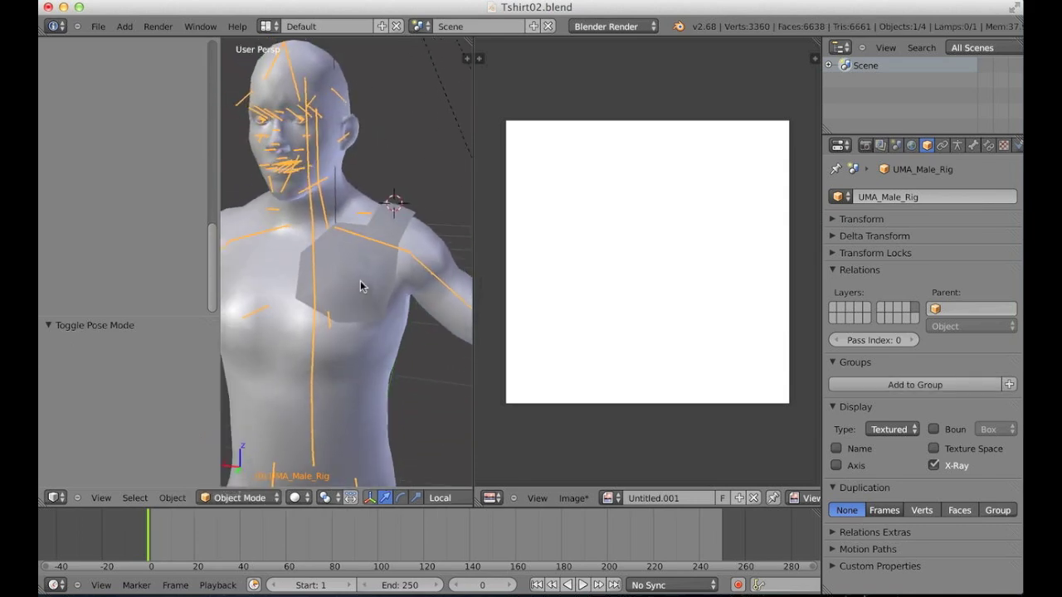
pyautogui.rightClick(402, 259)
pyautogui.rightClick(405, 251)
pyautogui.rightClick(416, 259)
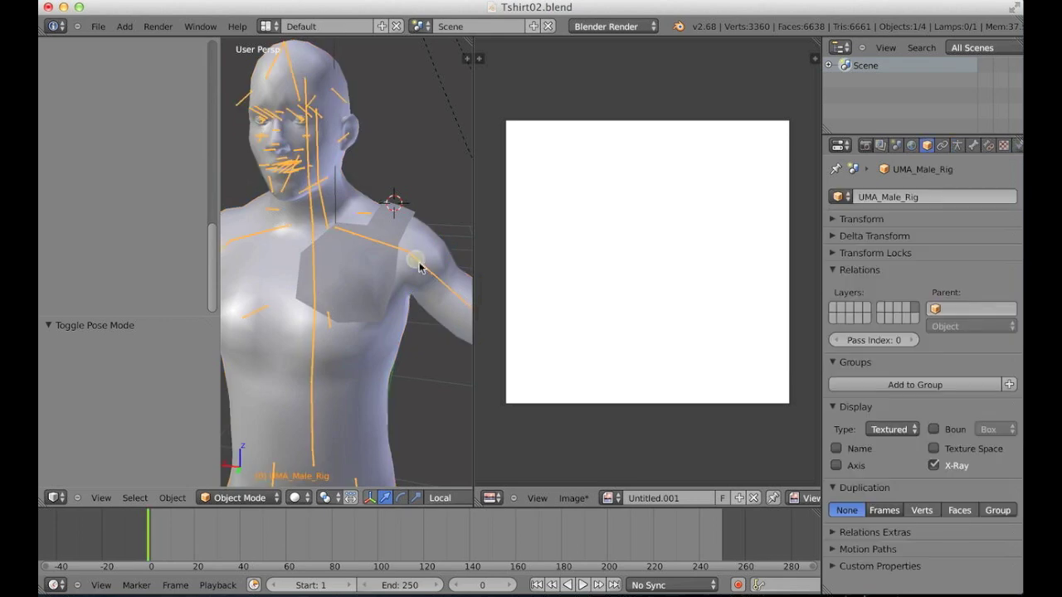
pyautogui.moveTo(355, 285); pyautogui.dragTo(352, 285, button='middle')
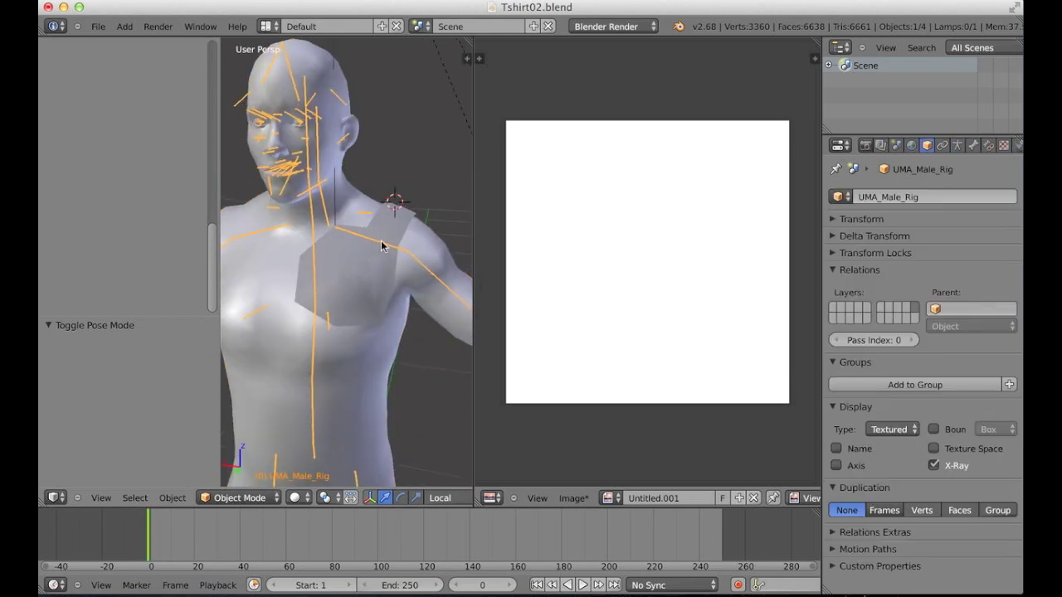
pyautogui.keyDown('shift'); pyautogui.rightClick(355, 262); pyautogui.keyUp('shift')
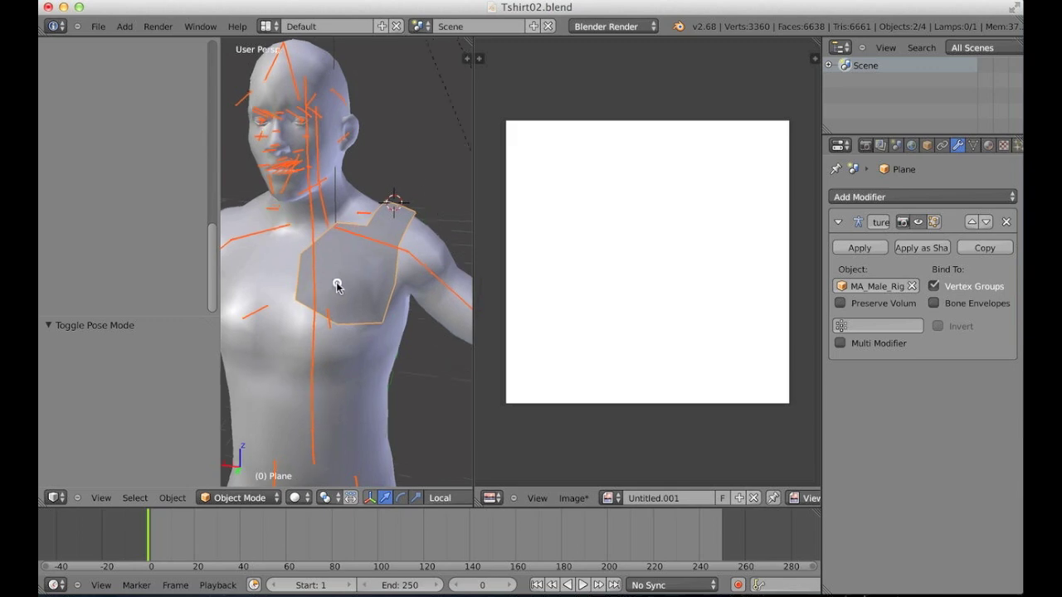
pyautogui.moveTo(336, 282); pyautogui.dragTo(335, 285, button='middle')
# Open the FBX export and choose Male_CrazyArmor01.fbx in the ContentPack folder as the file to overwrite
pyautogui.click(98, 26)
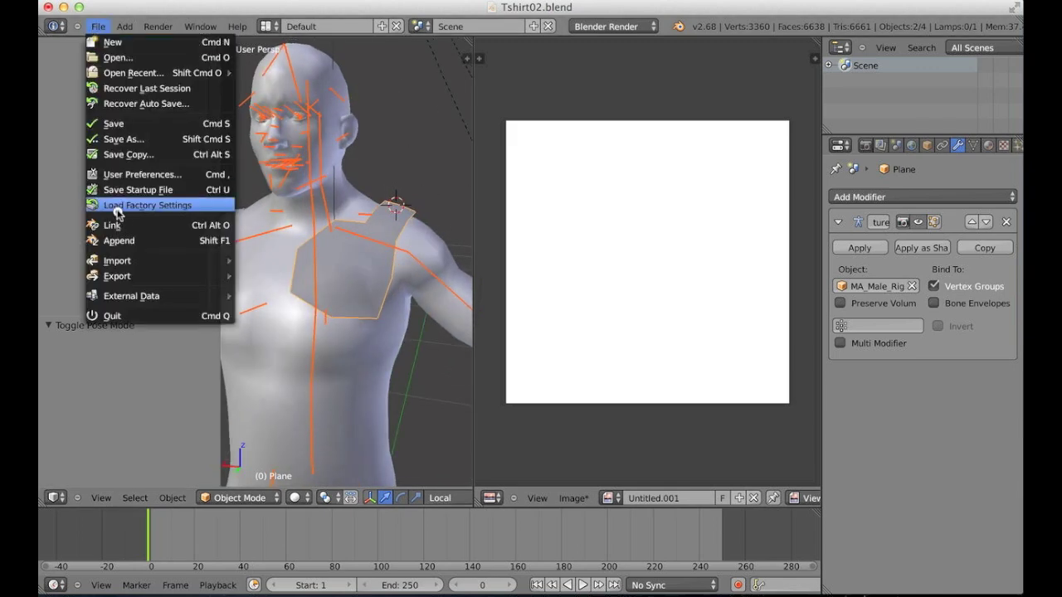
pyautogui.moveTo(117, 276)
pyautogui.click(312, 353)
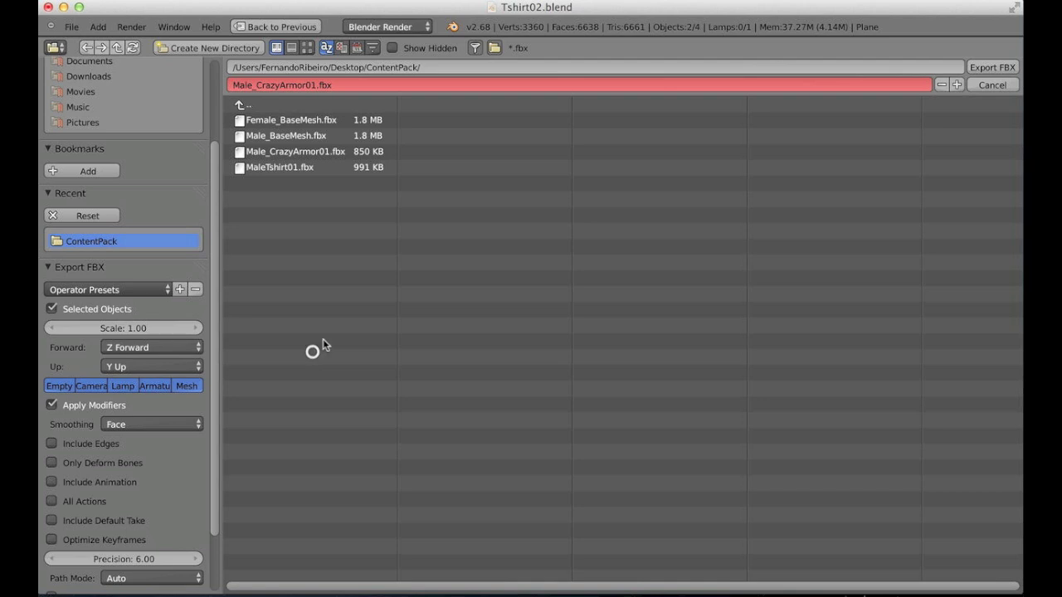
pyautogui.click(309, 152)
pyautogui.scroll(-2, 209, 337)
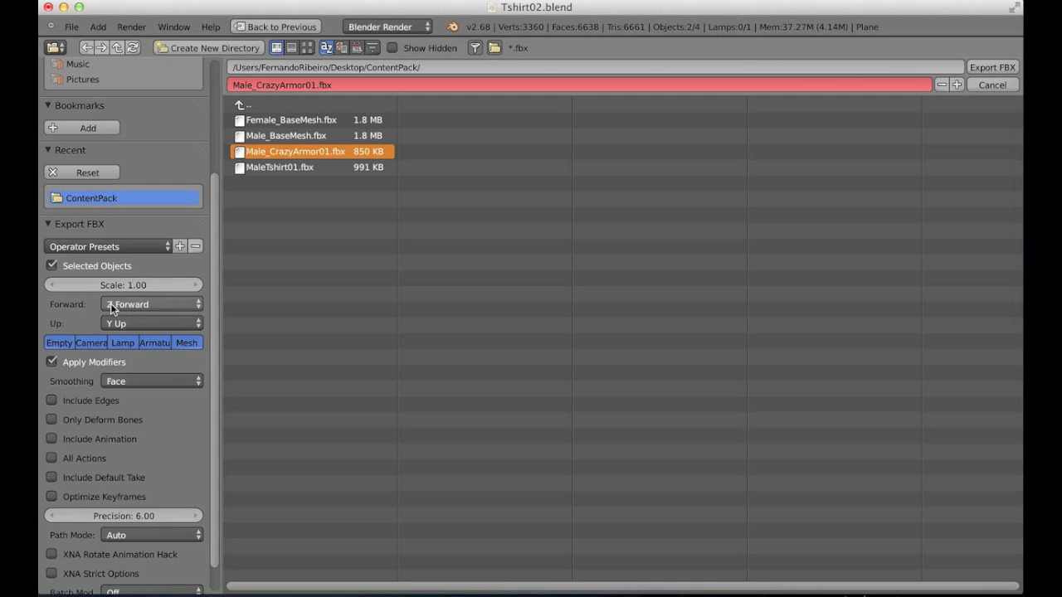
# Set the forward axis to Z Forward and export the selected objects as FBX
pyautogui.click(122, 307)
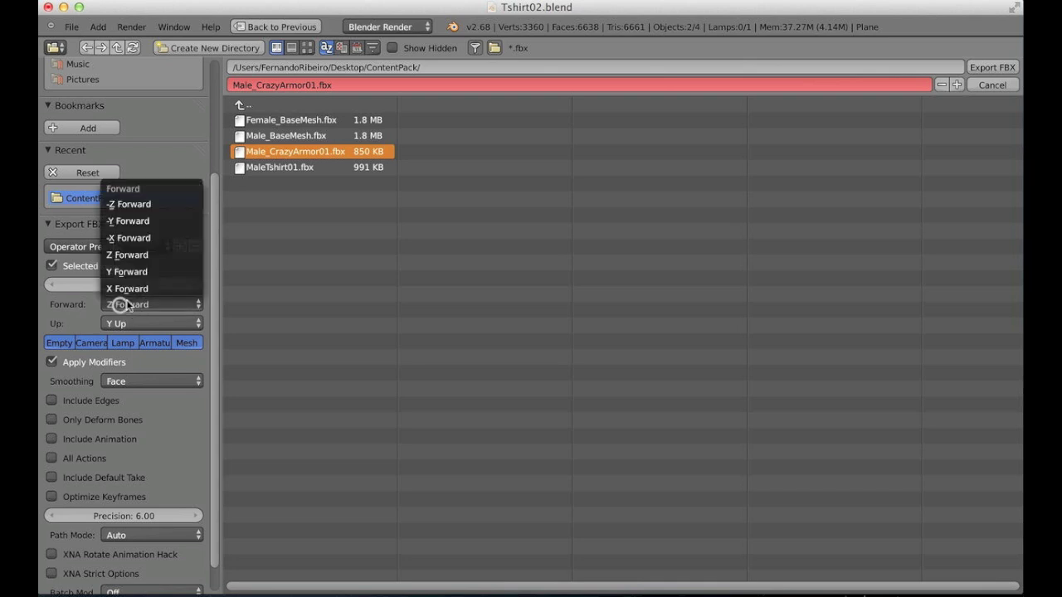
pyautogui.click(135, 259)
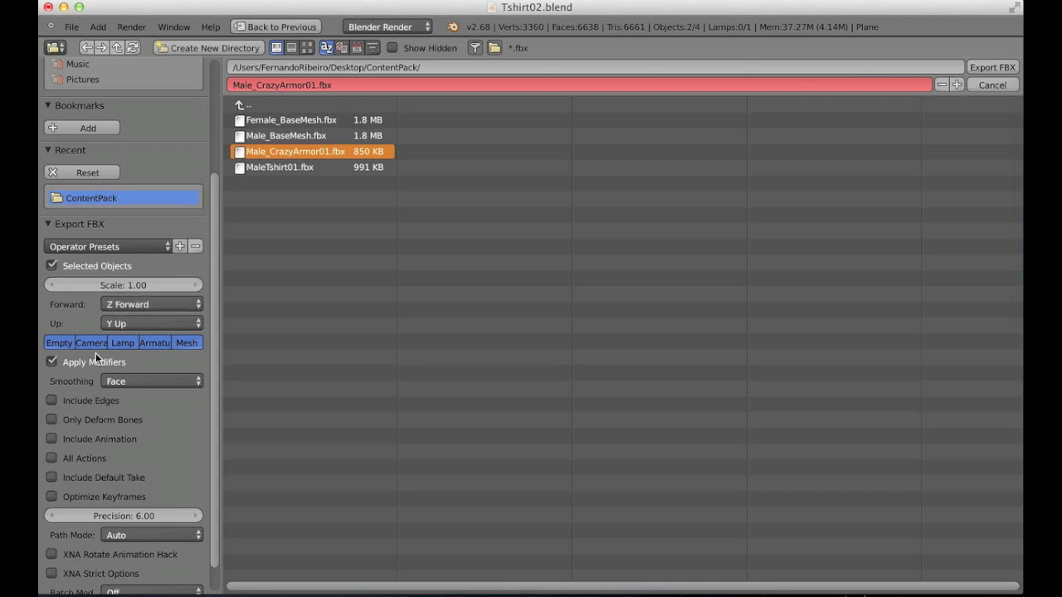
pyautogui.moveTo(212, 273); pyautogui.dragTo(213, 294)
pyautogui.click(989, 68)
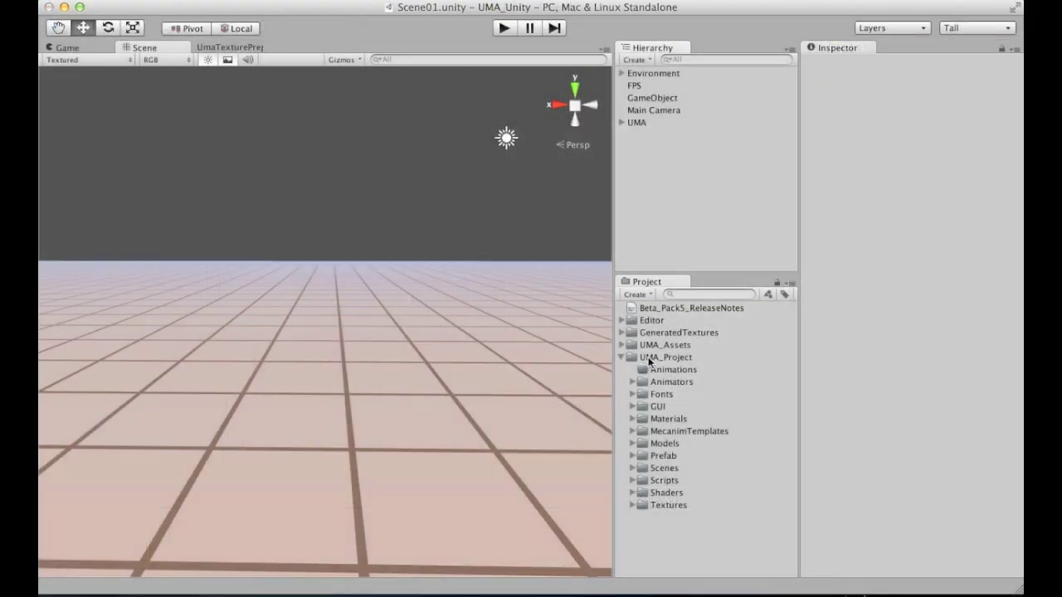
# In Unity, create a folder named MaleArmor01 inside UMA_Assets > Slots > Male
pyautogui.click(664, 356)
pyautogui.doubleClick(661, 345)
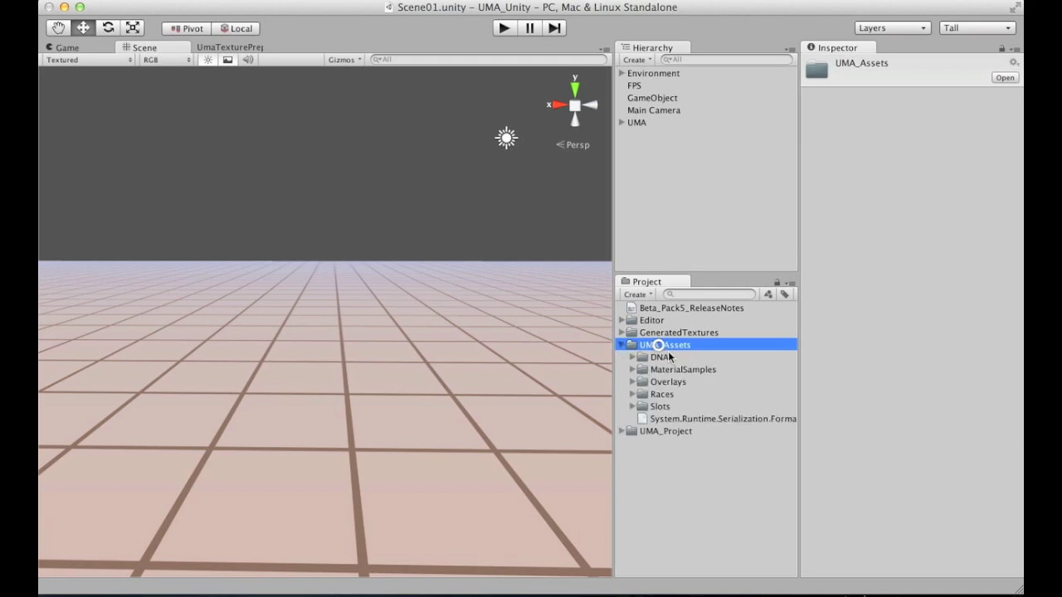
pyautogui.doubleClick(657, 406)
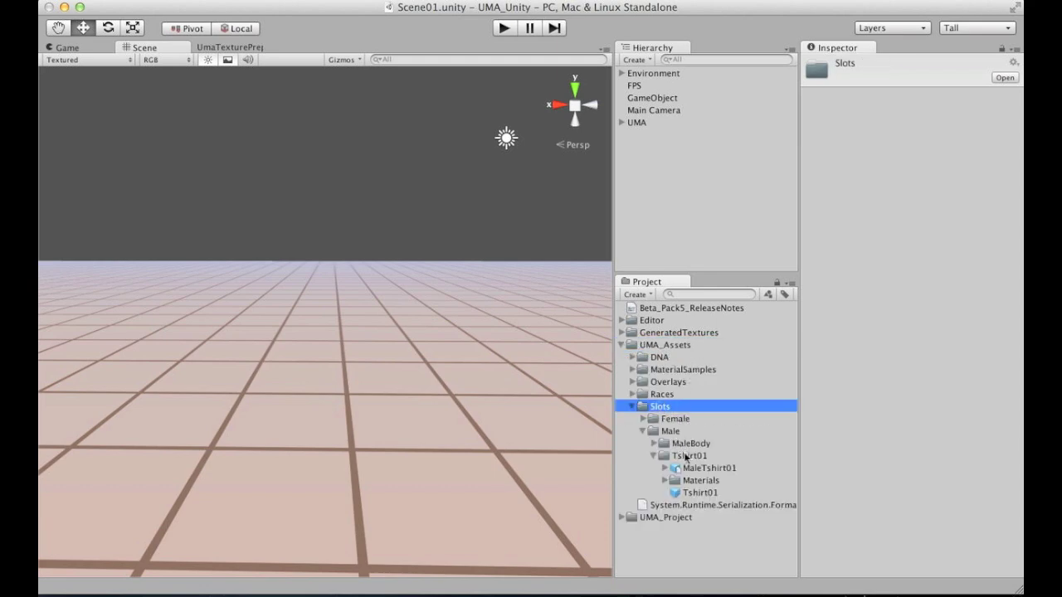
pyautogui.click(669, 432)
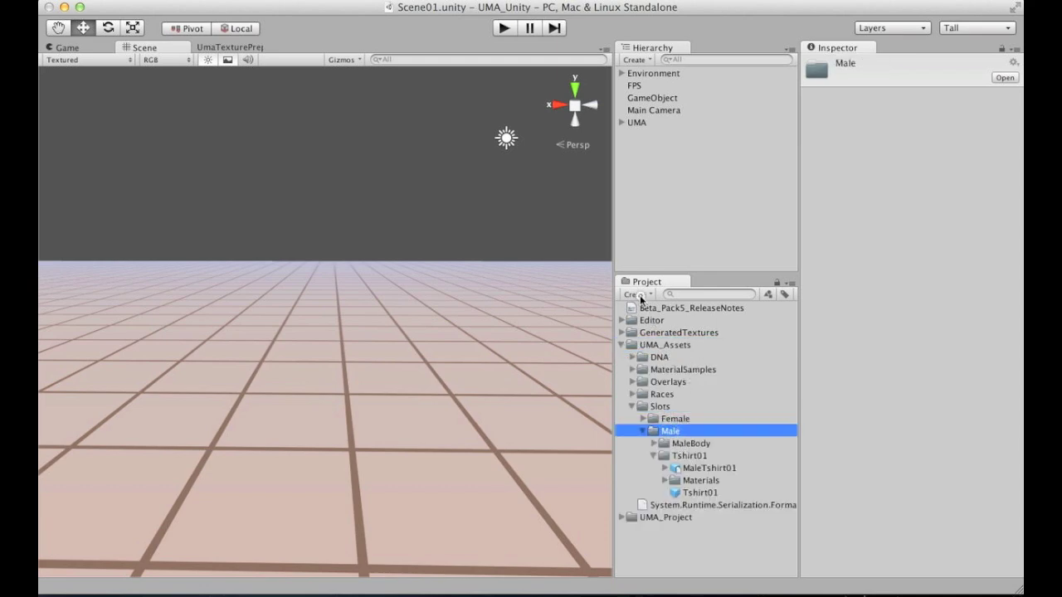
pyautogui.click(640, 295)
pyautogui.click(663, 307)
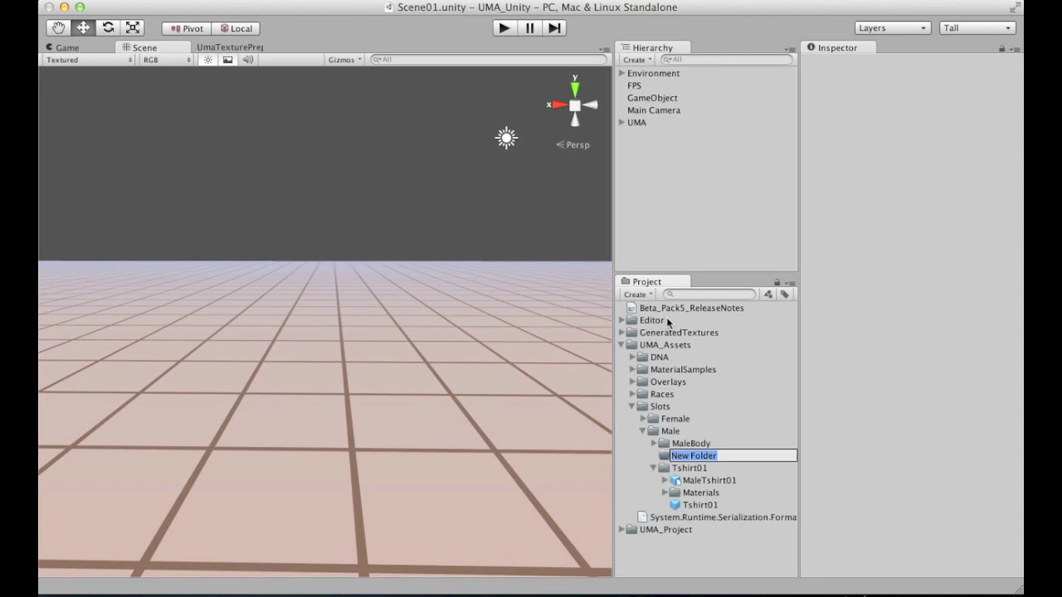
pyautogui.write('MaleArmor01')
pyautogui.press('Return')
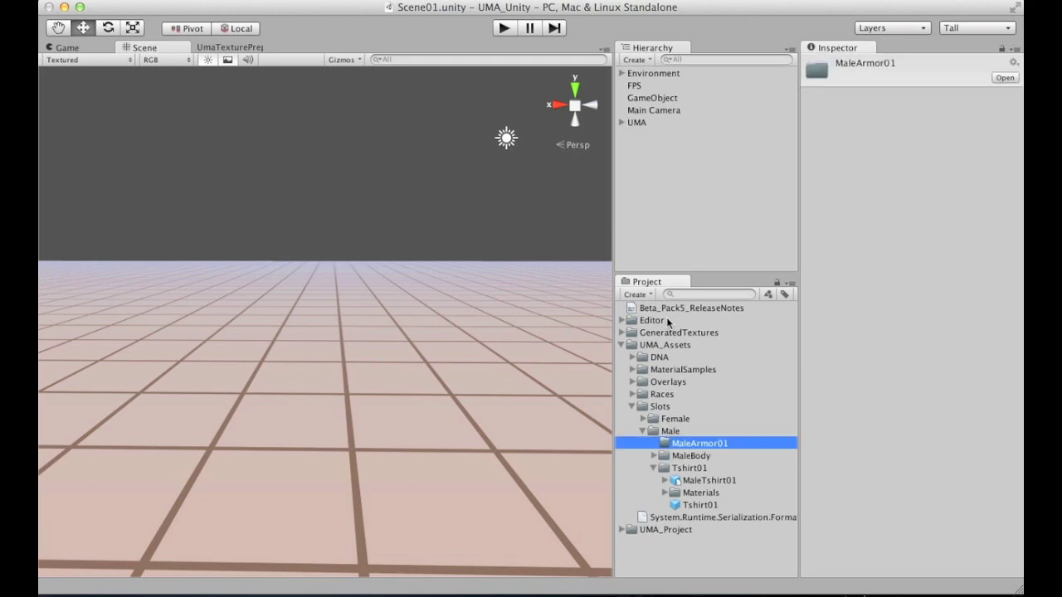
# Import Male_CrazyArmor01.fbx from Finder's ContentPack folder into the project's MaleArmor01 folder
pyautogui.click(155, 578)
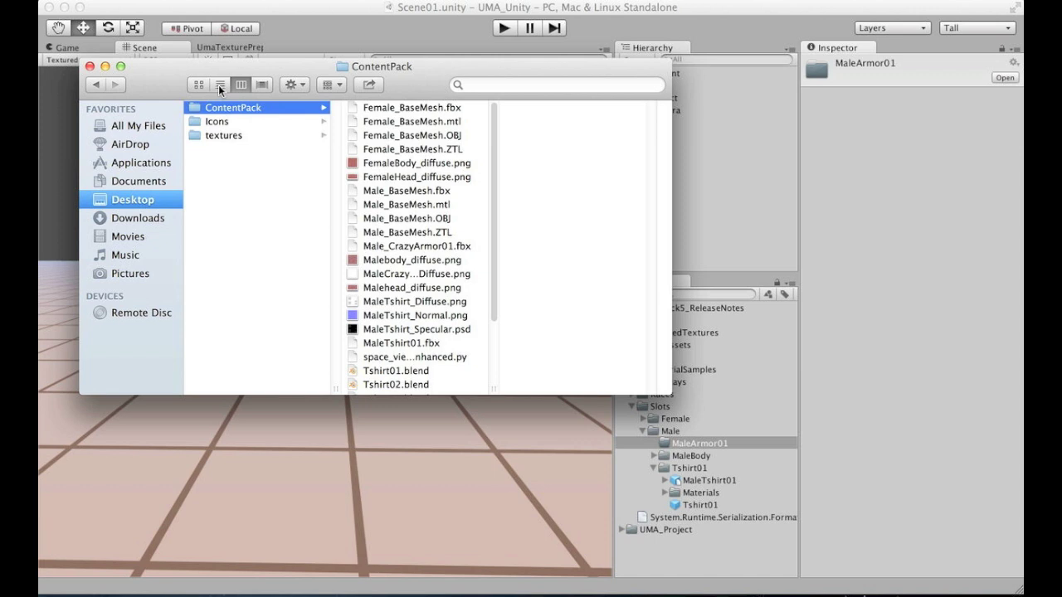
pyautogui.click(407, 275)
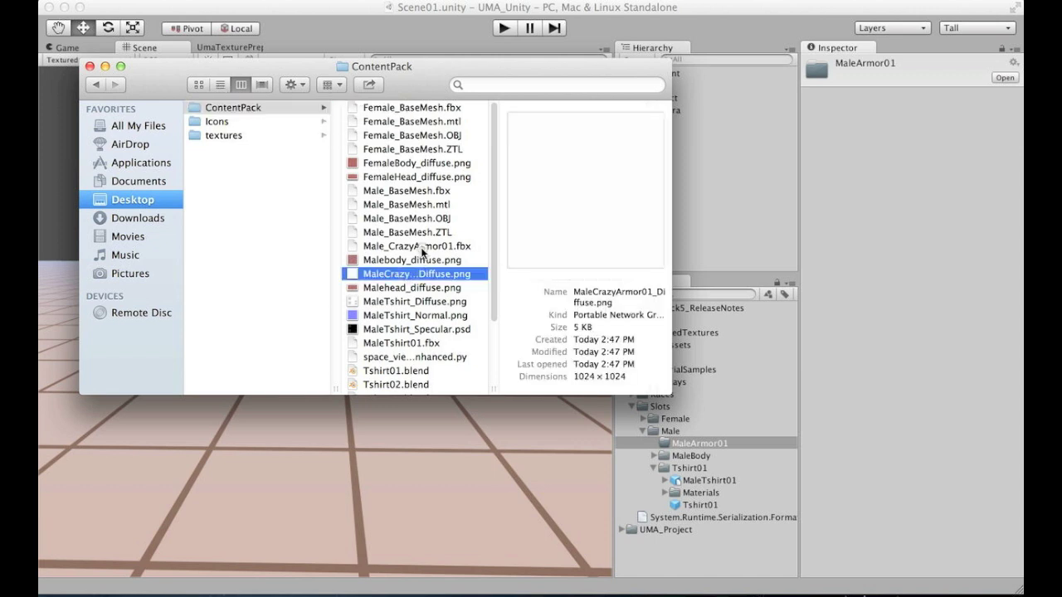
pyautogui.click(412, 246)
pyautogui.moveTo(406, 250); pyautogui.dragTo(690, 445)
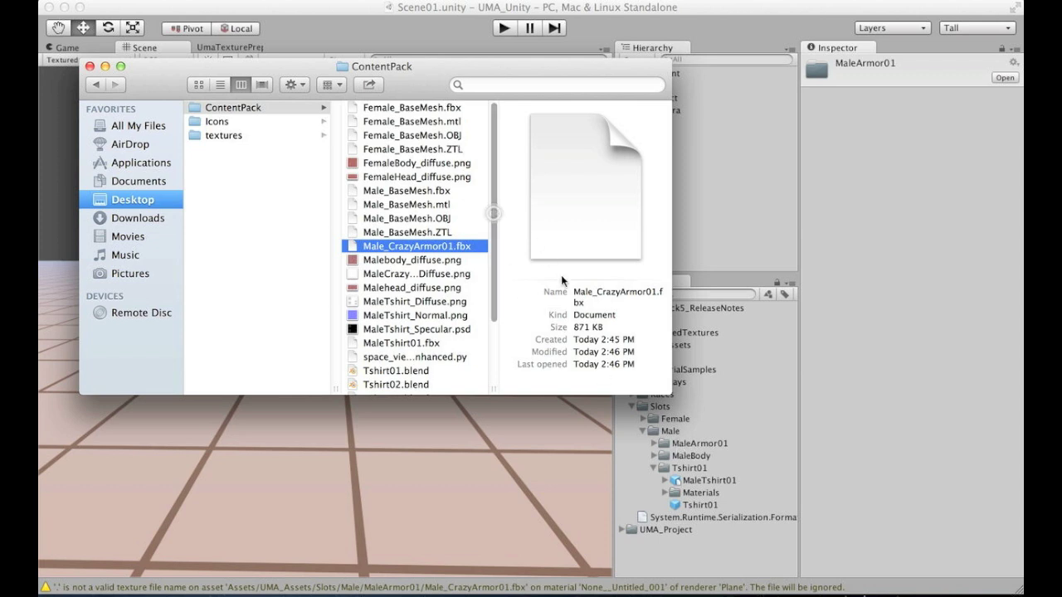
# Set the scale factor of the imported Male_CrazyArmor01 model in Slots > Male > MaleArmor01 to 1 and apply it
pyautogui.click(691, 444)
pyautogui.press('Right')
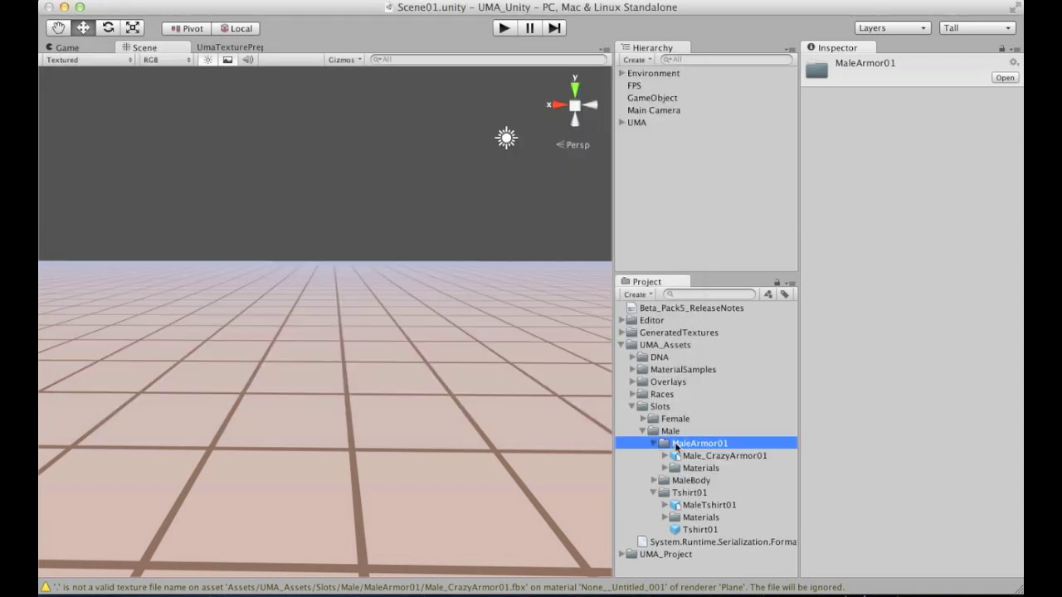
pyautogui.click(688, 457)
pyautogui.moveTo(903, 396); pyautogui.dragTo(897, 369)
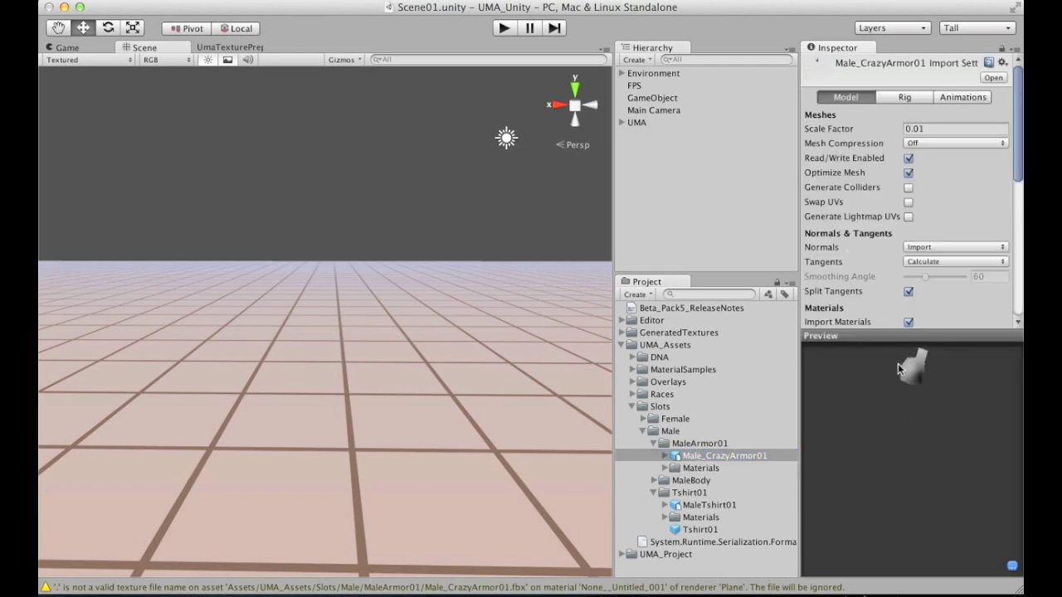
pyautogui.click(929, 126)
pyautogui.write('1')
pyautogui.moveTo(1018, 124); pyautogui.dragTo(1019, 178)
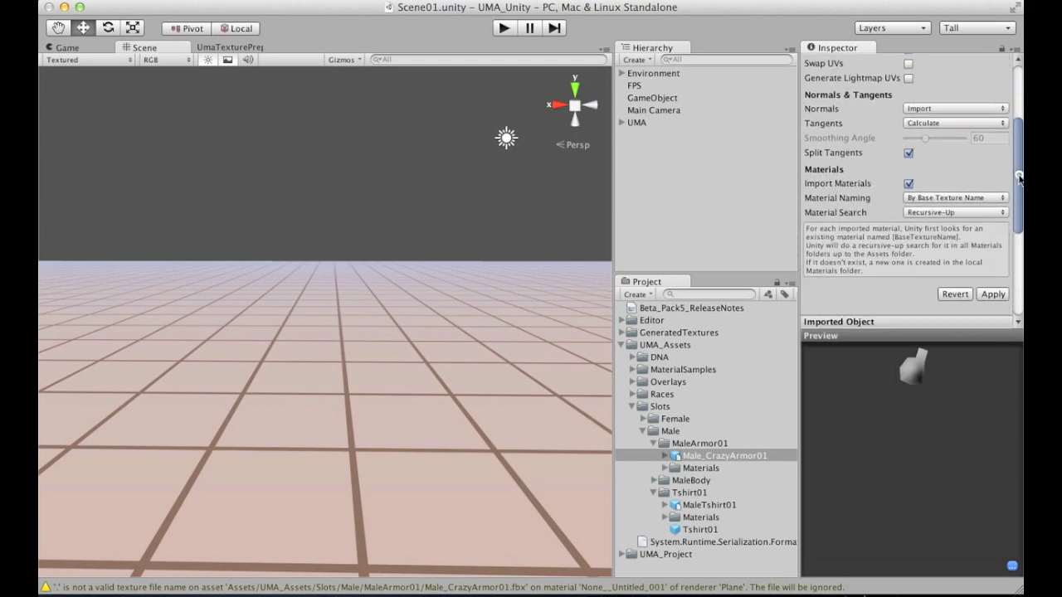
pyautogui.click(1001, 297)
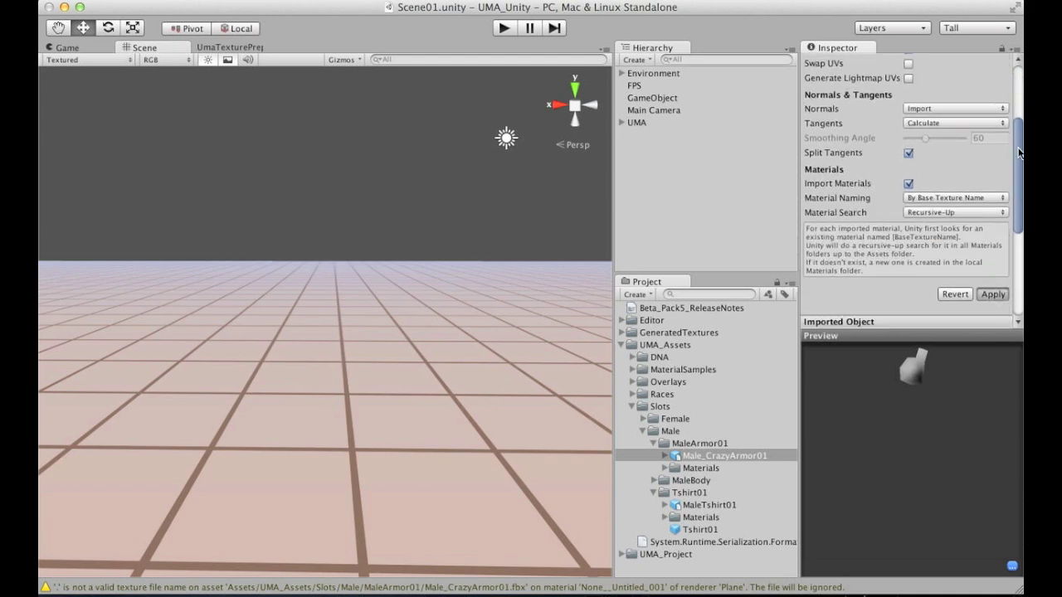
# Turn off animation import for the Male_CrazyArmor01 model and expand its contents in the project
pyautogui.scroll(5, 1012, 124)
pyautogui.click(958, 100)
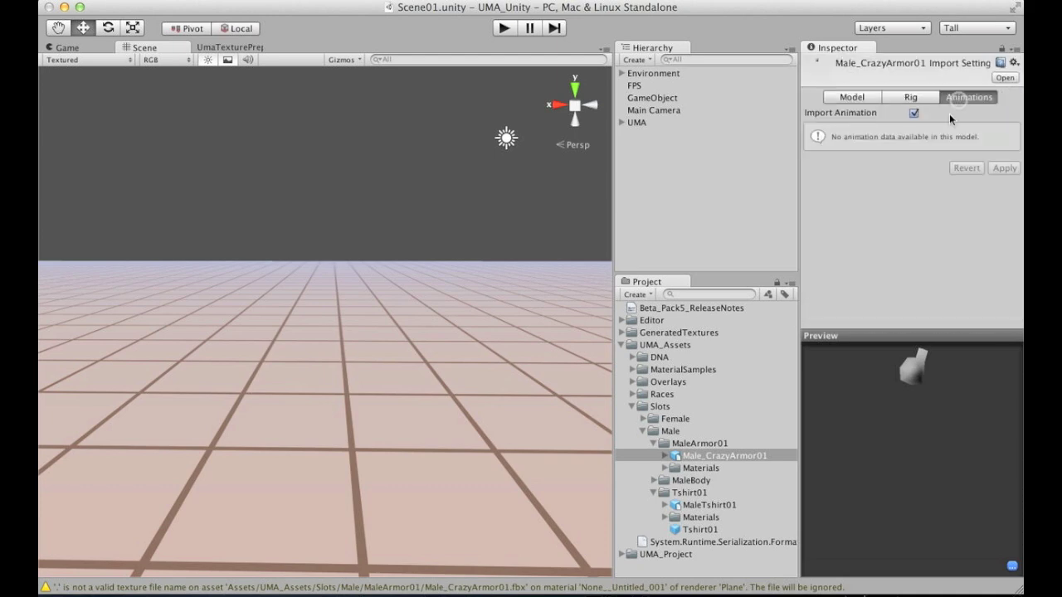
pyautogui.click(913, 113)
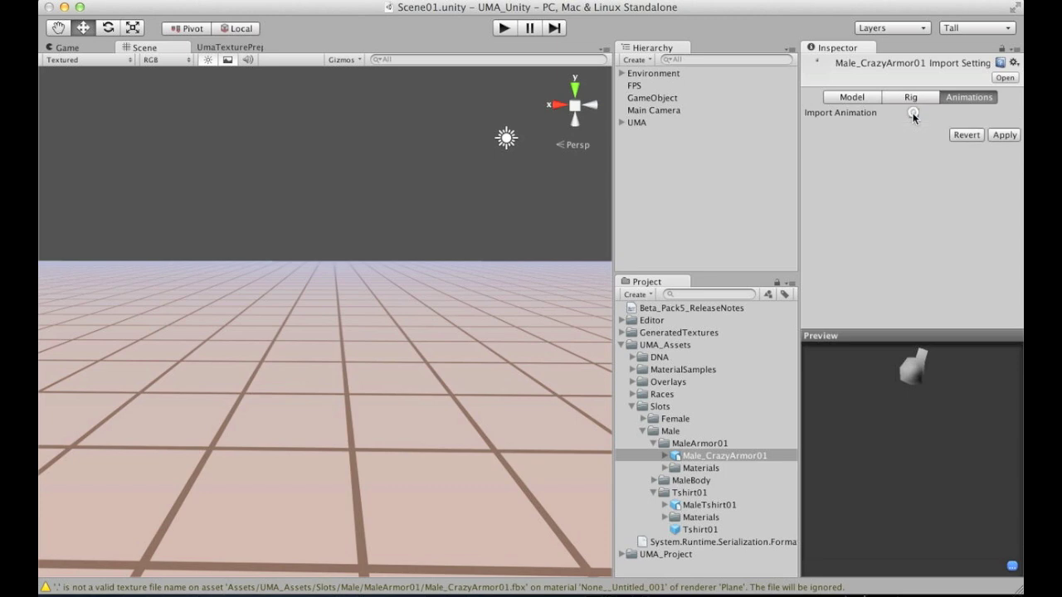
pyautogui.click(859, 98)
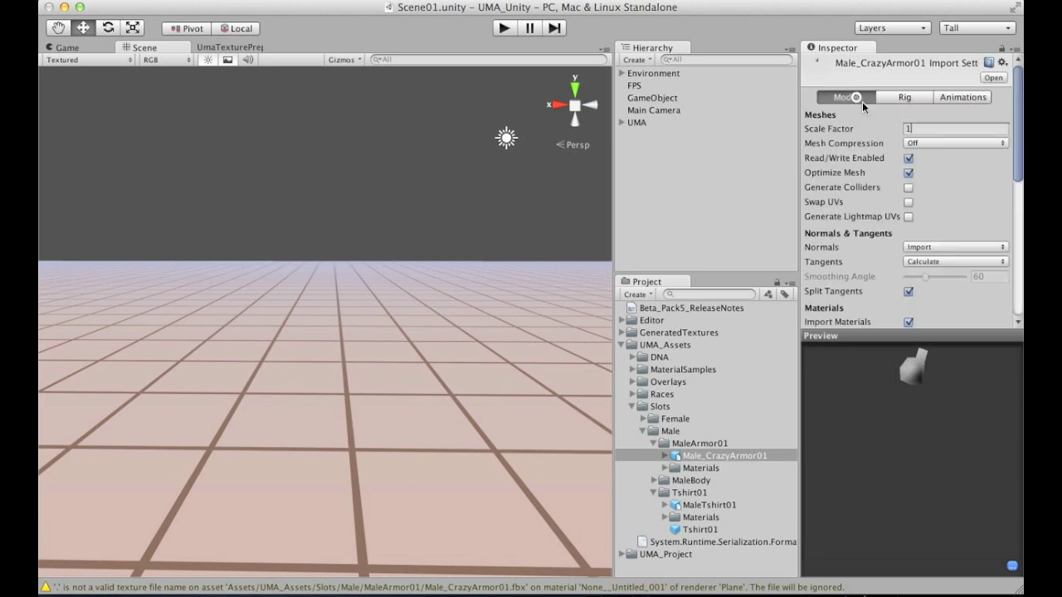
pyautogui.click(666, 456)
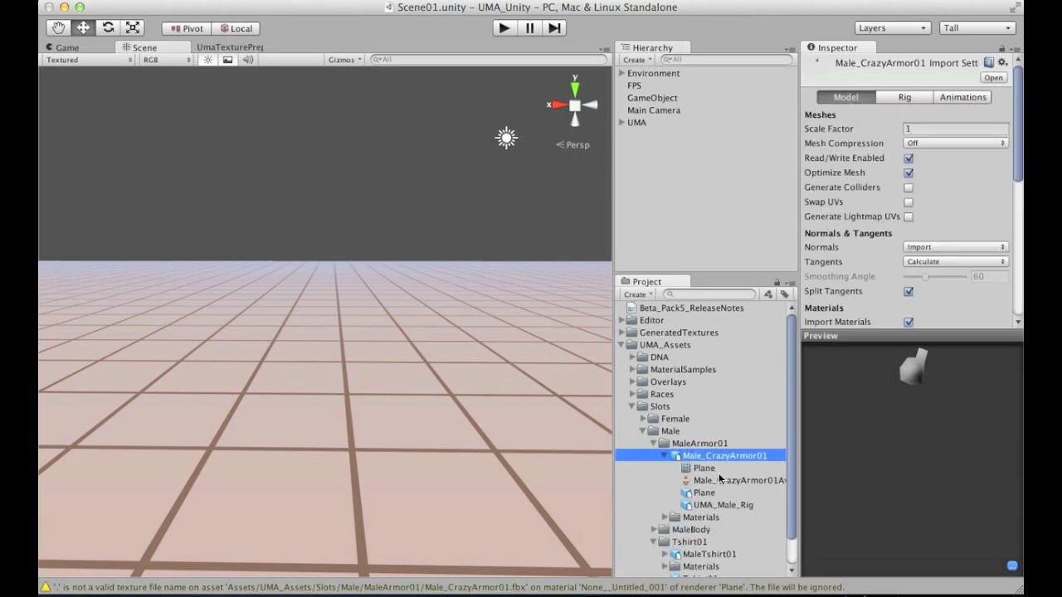
pyautogui.scroll(-1, 720, 478)
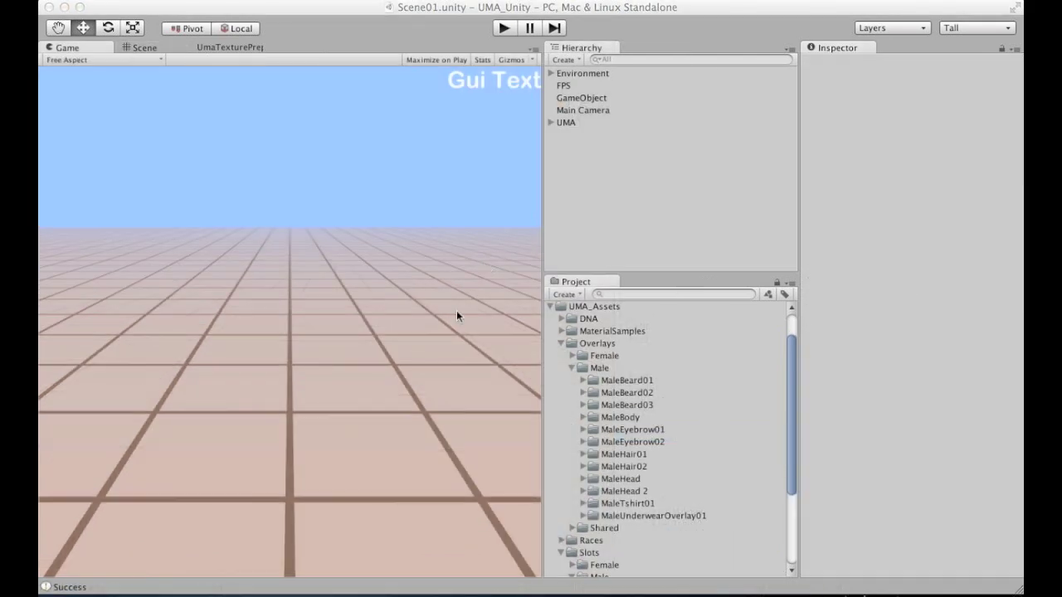
# Create a folder named MaleArmor01 inside UMA_Assets > Overlays > Male
pyautogui.scroll(-5, 650, 507)
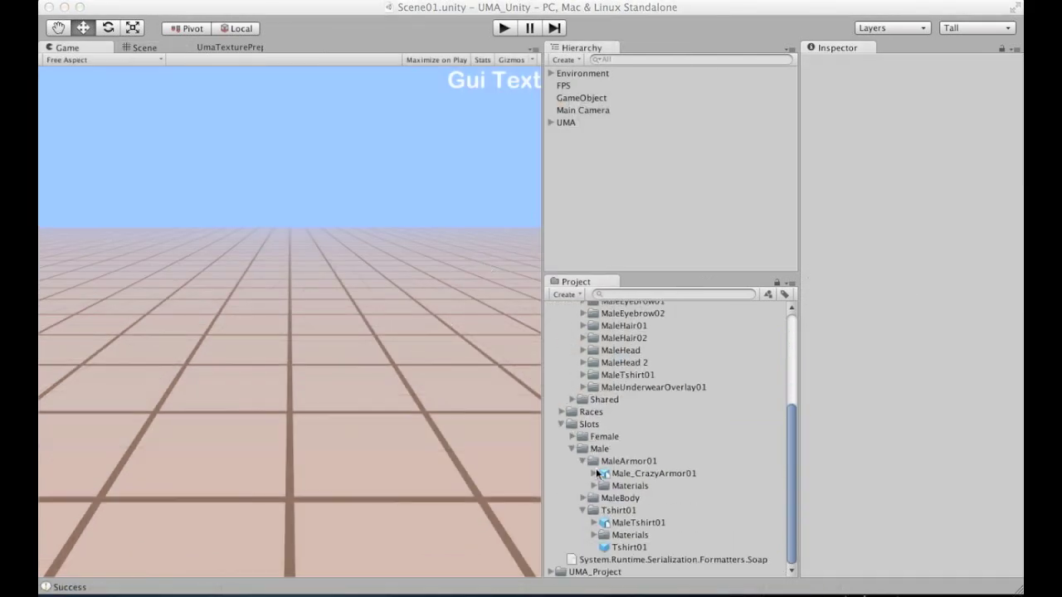
pyautogui.scroll(3, 611, 375)
pyautogui.scroll(5, 612, 375)
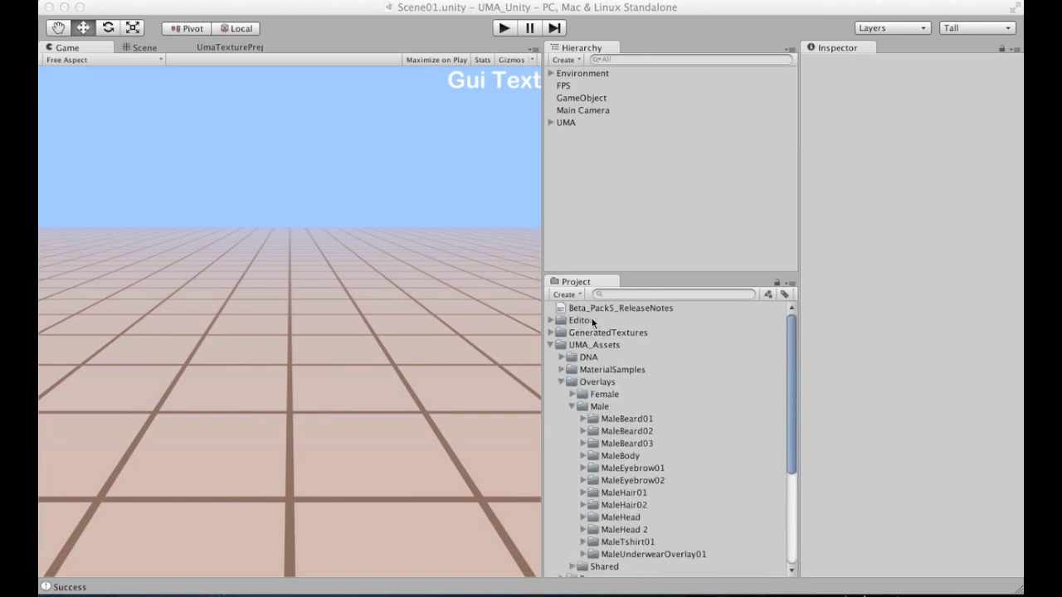
pyautogui.rightClick(594, 406)
pyautogui.click(585, 407)
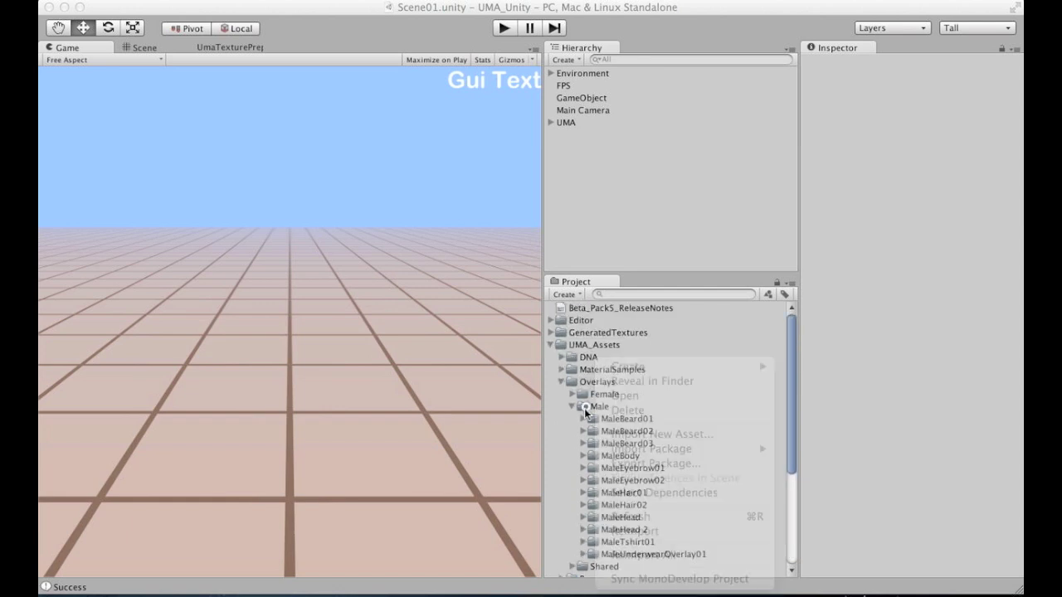
pyautogui.click(569, 294)
pyautogui.click(579, 309)
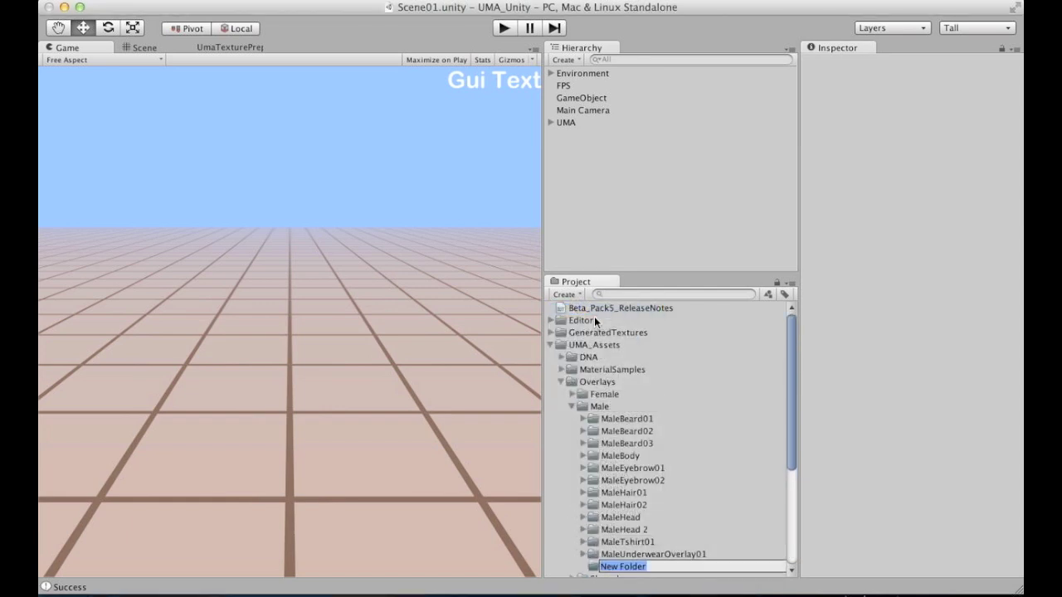
pyautogui.write('MaleArmor01')
pyautogui.press('Return')
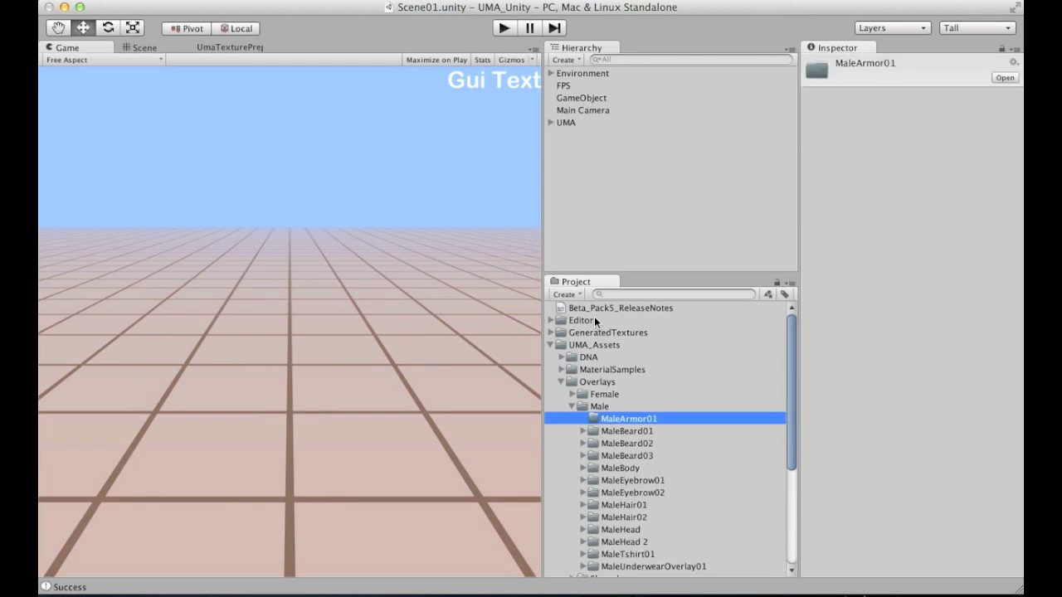
# From Finder's ContentPack folder, preview MaleCrazyArmor01_Normal.png and import it with MaleCrazyArmor01_Diffuse.png into the project's MaleArmor01 overlay folder
pyautogui.moveTo(98, 593)
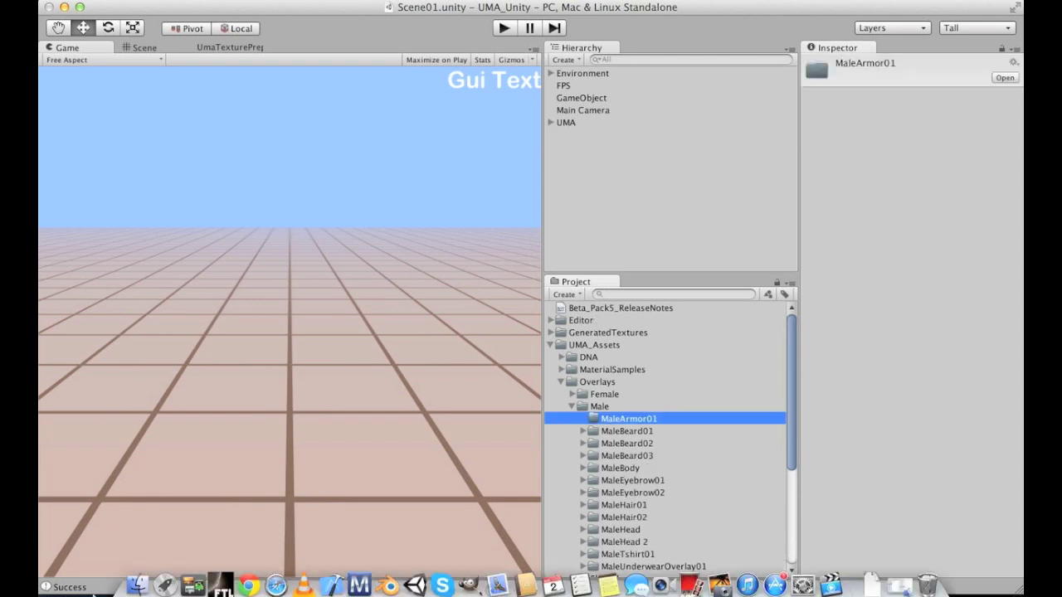
pyautogui.click(139, 574)
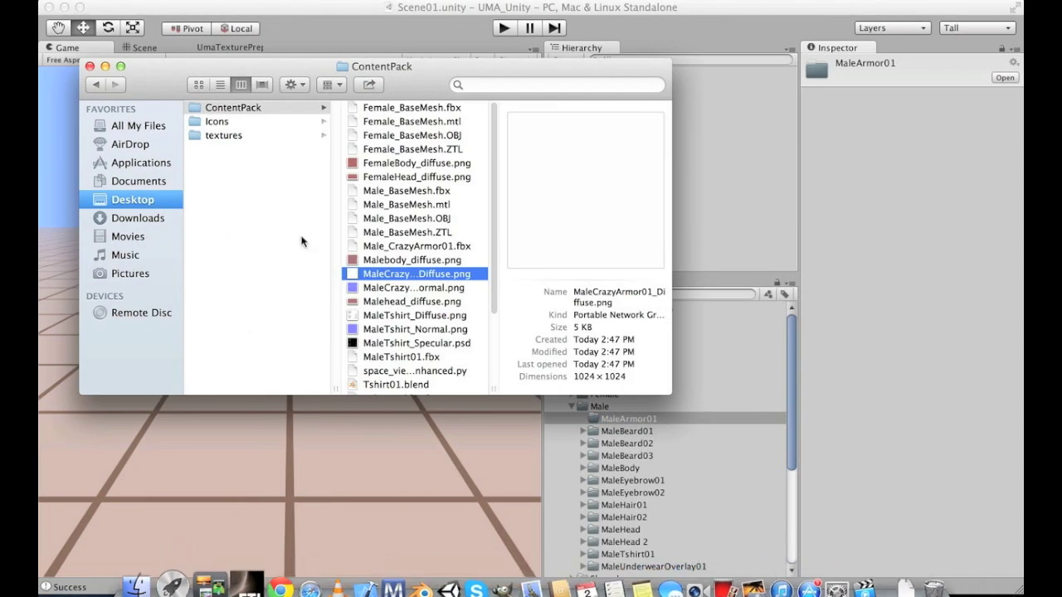
pyautogui.click(427, 287)
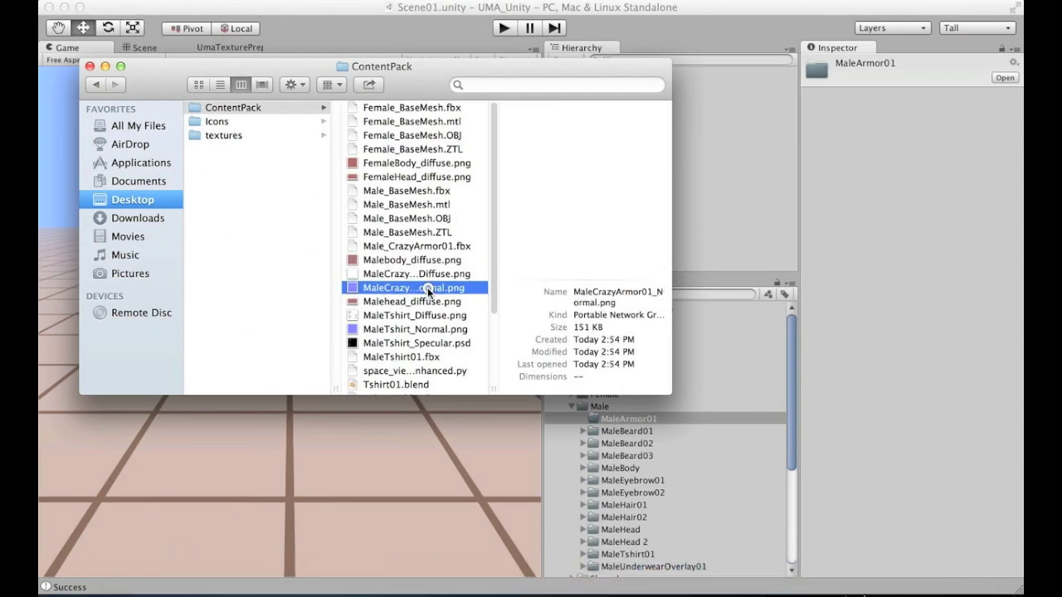
pyautogui.press('space')
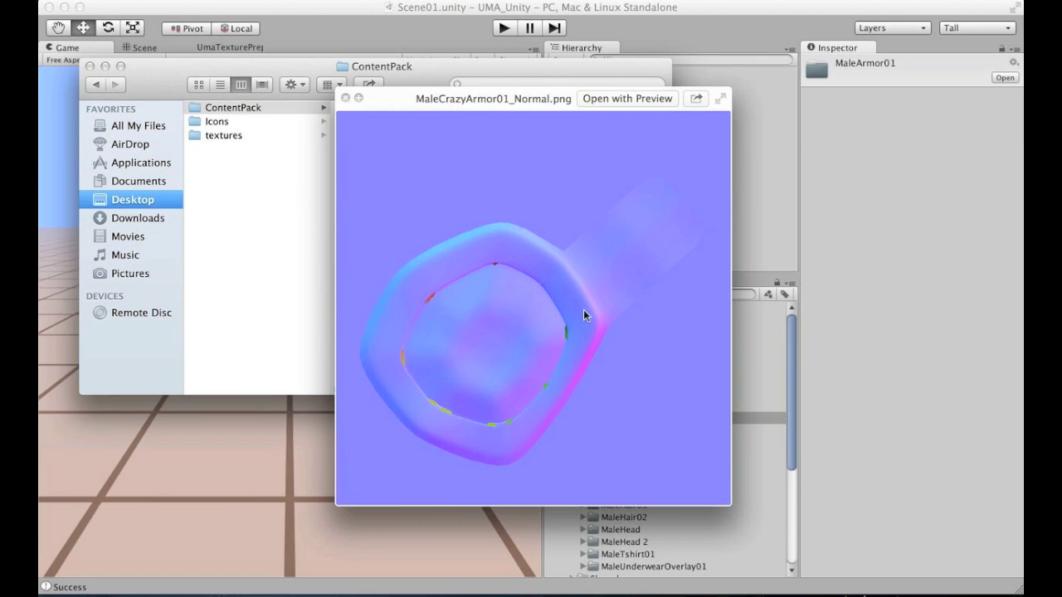
pyautogui.press('space')
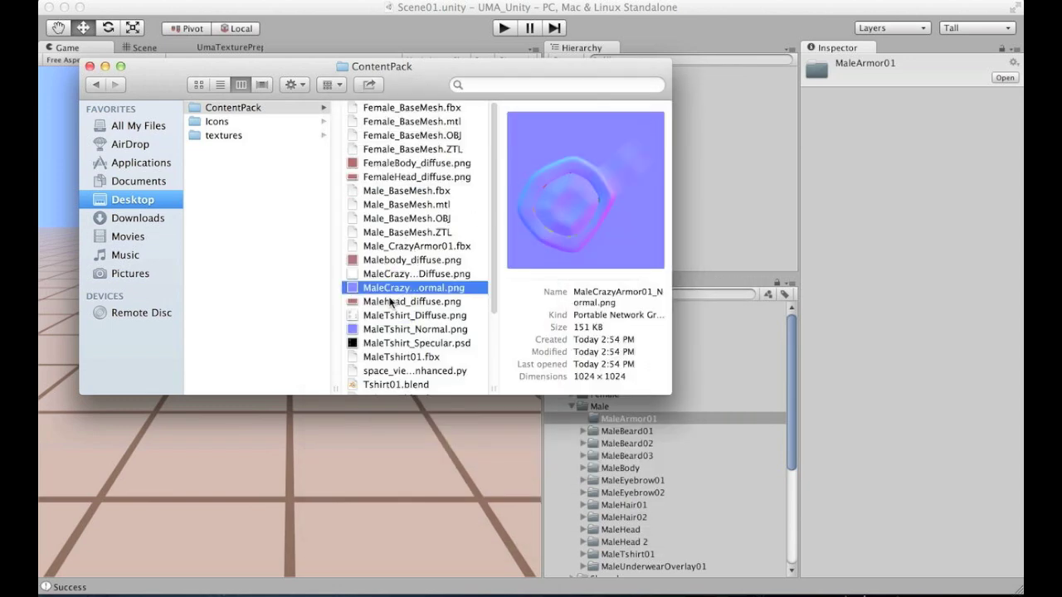
pyautogui.keyDown('shift'); pyautogui.click(410, 273); pyautogui.keyUp('shift')
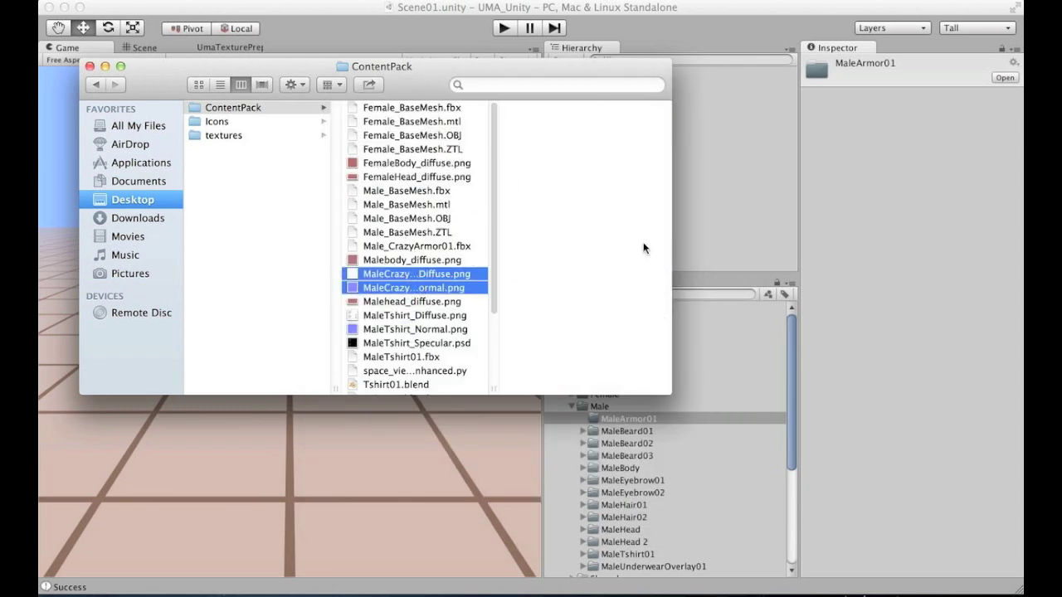
pyautogui.moveTo(665, 393); pyautogui.dragTo(497, 408)
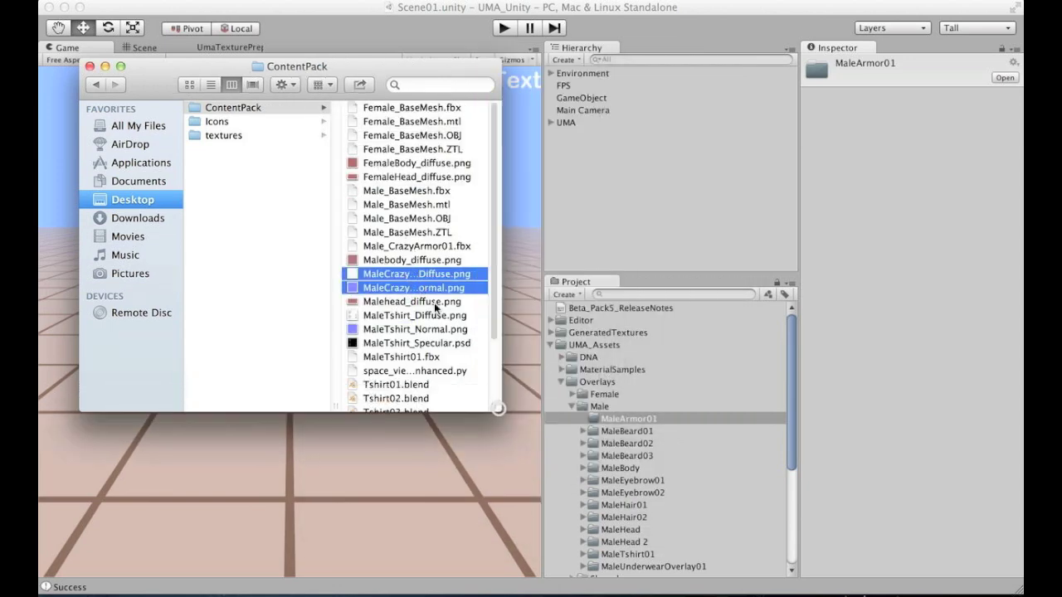
pyautogui.moveTo(432, 294); pyautogui.dragTo(645, 421)
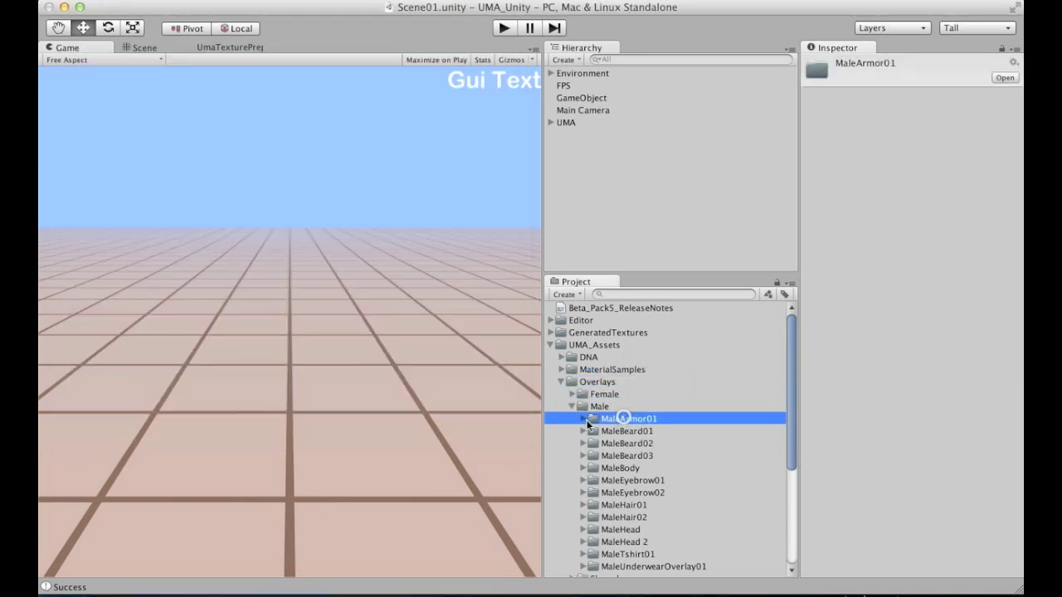
# Duplicate the MaleCrazyArmor01_Diffuse texture and rename the copy MaleCrazyArmor01_Specular
pyautogui.click(624, 431)
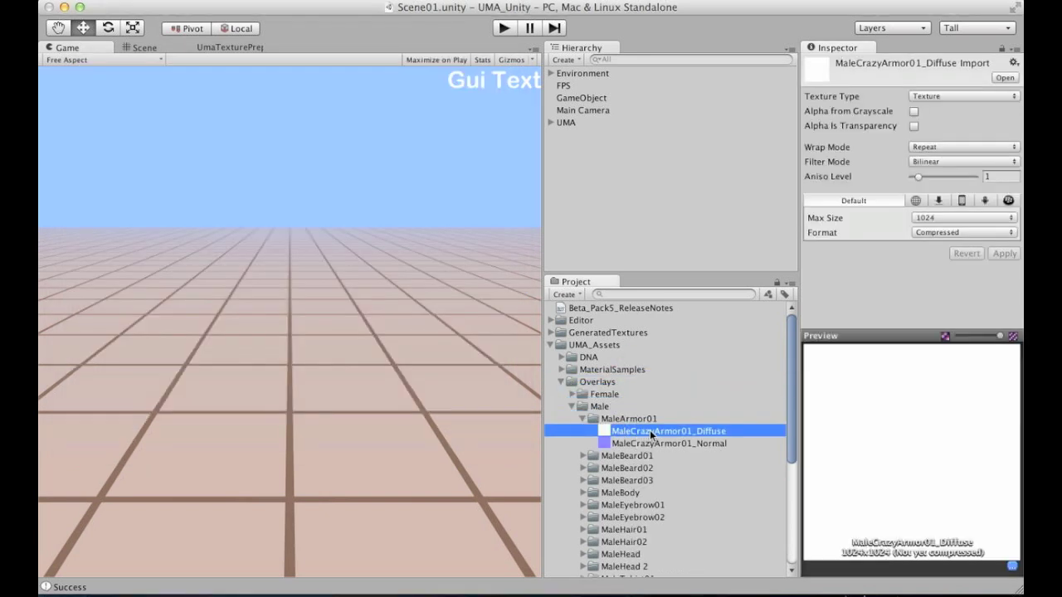
pyautogui.press('super+d')
pyautogui.click(737, 444)
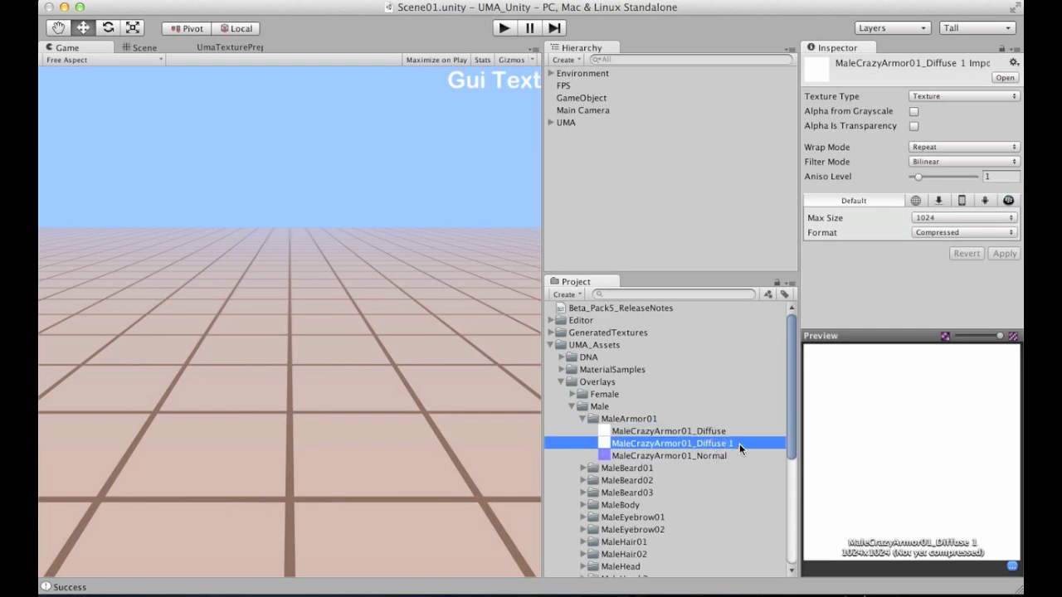
pyautogui.moveTo(739, 444); pyautogui.dragTo(701, 448)
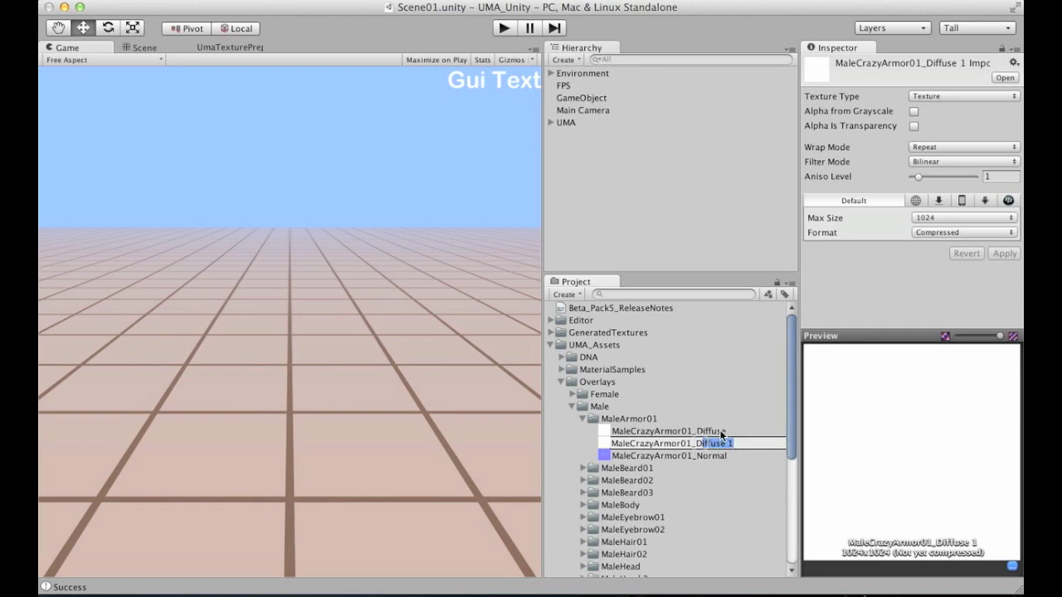
pyautogui.press('BackSpace')
pyautogui.write('Specular')
pyautogui.press('Return')
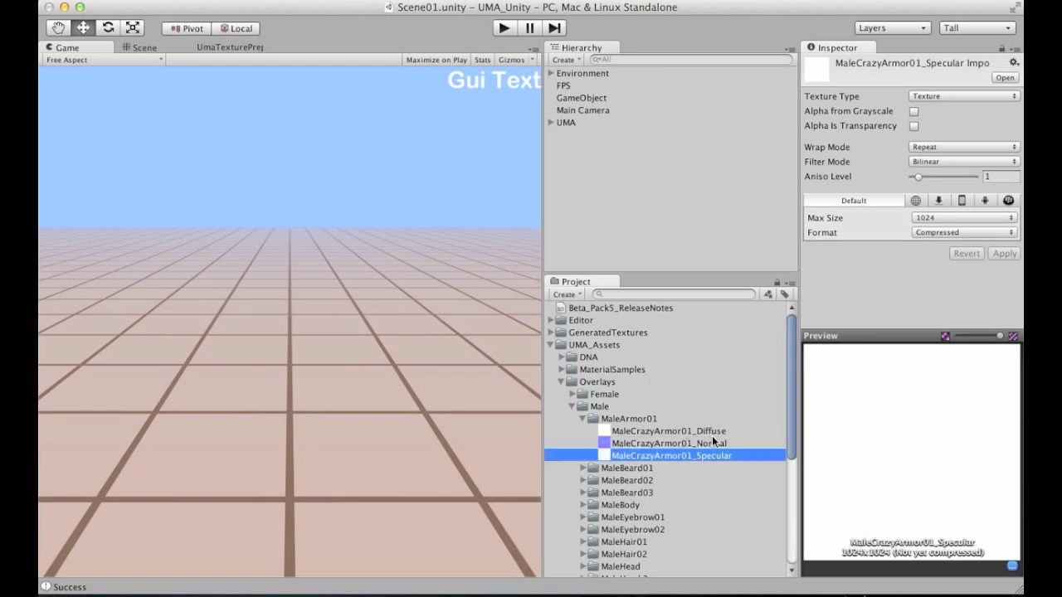
# Set the diffuse, normal and specular armor textures to max size 128 and Truecolor format, and apply the settings
pyautogui.keyDown('shift'); pyautogui.click(712, 435); pyautogui.keyUp('shift')
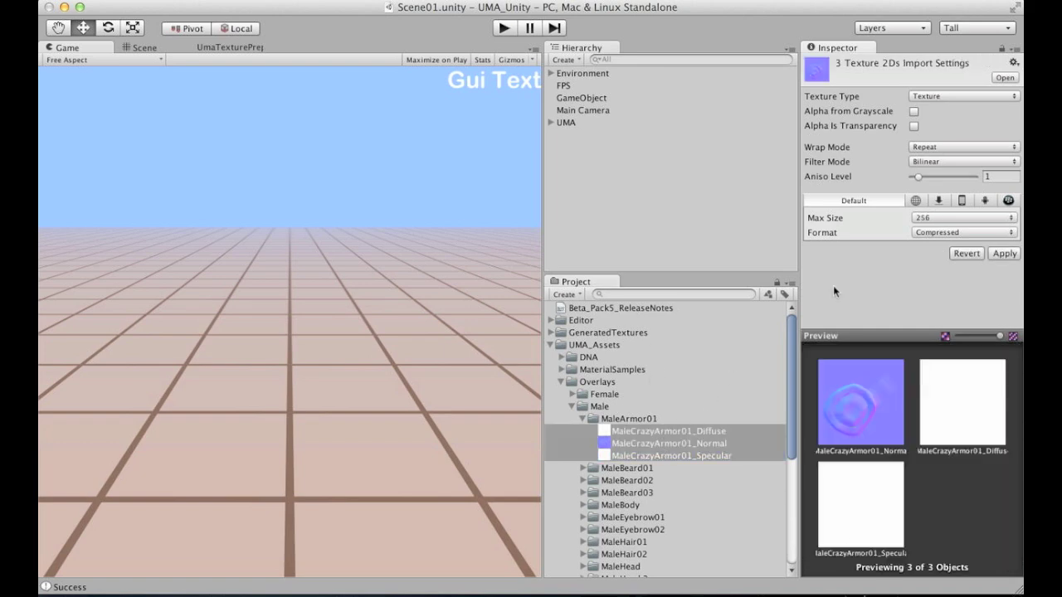
pyautogui.click(922, 220)
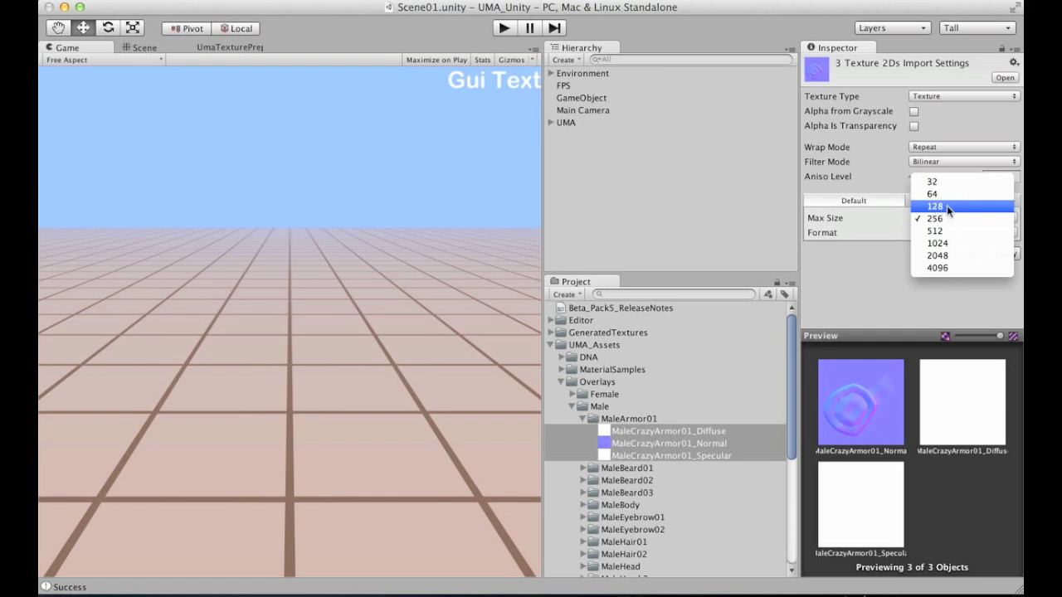
pyautogui.press('Escape')
pyautogui.click(949, 235)
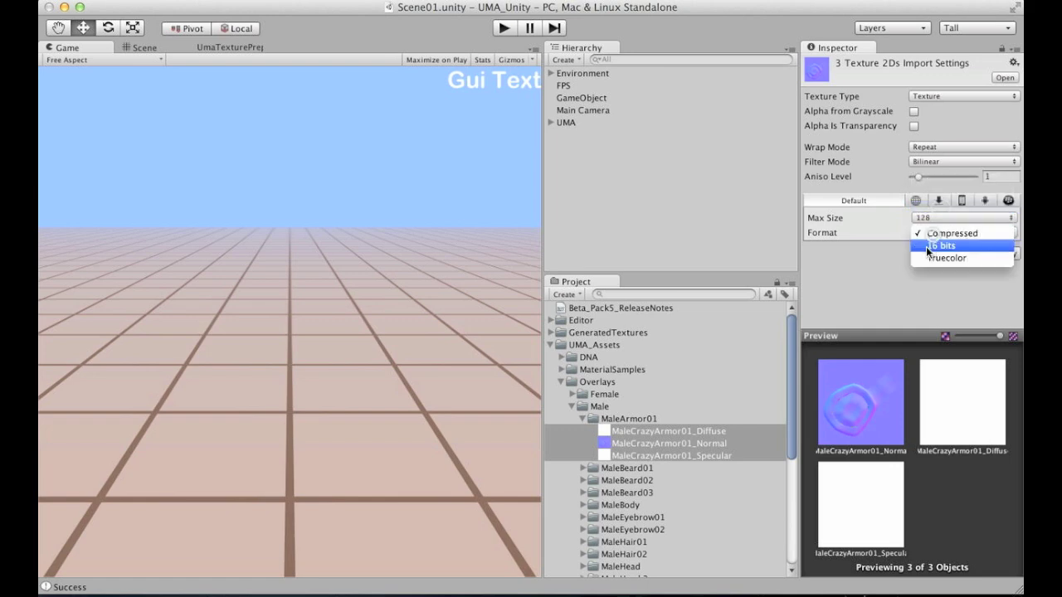
pyautogui.click(938, 260)
pyautogui.click(1004, 253)
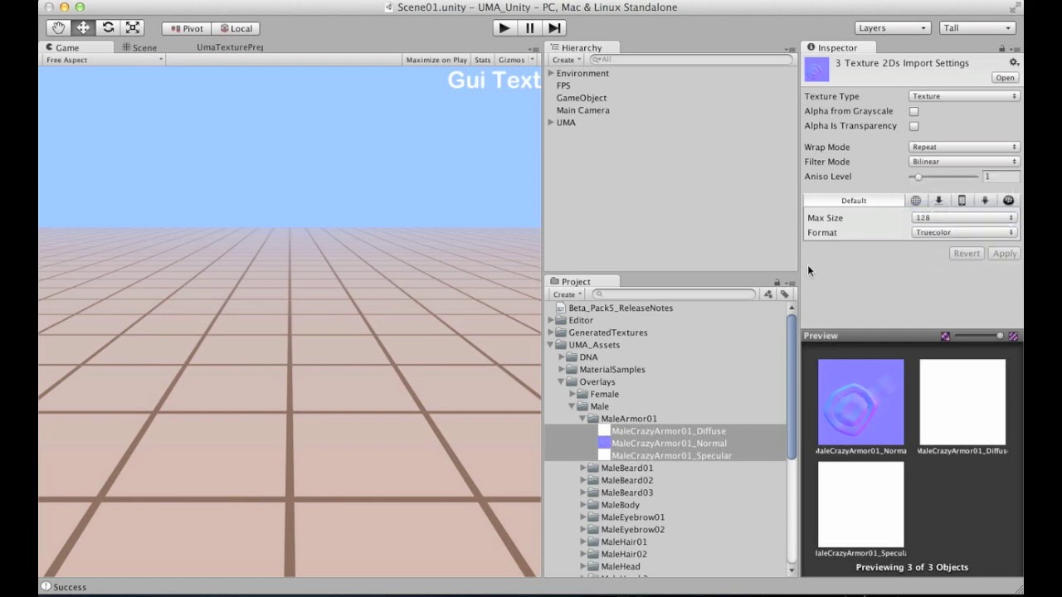
# Change MaleCrazyArmor01_Normal's texture type to Normal map, apply it, and check the import settings of all three armor textures
pyautogui.click(660, 443)
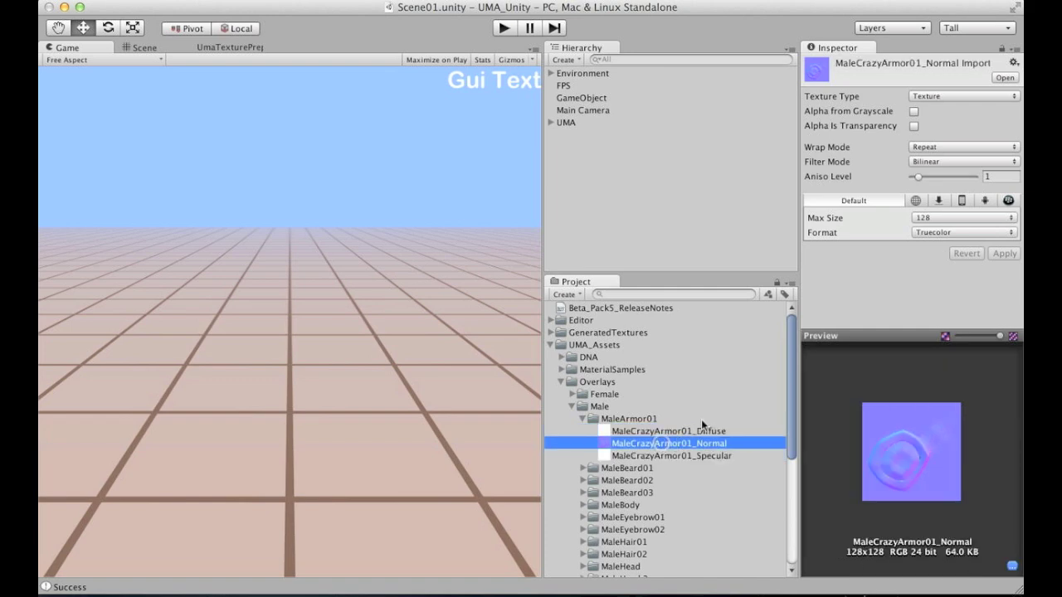
pyautogui.click(928, 96)
pyautogui.click(929, 107)
pyautogui.click(916, 112)
pyautogui.click(915, 111)
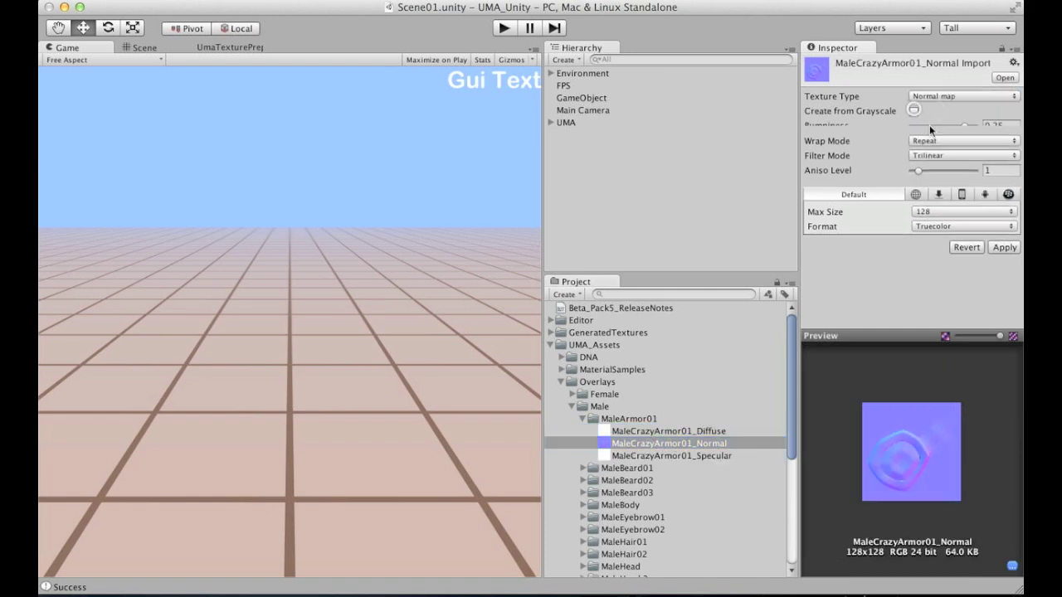
pyautogui.click(1002, 238)
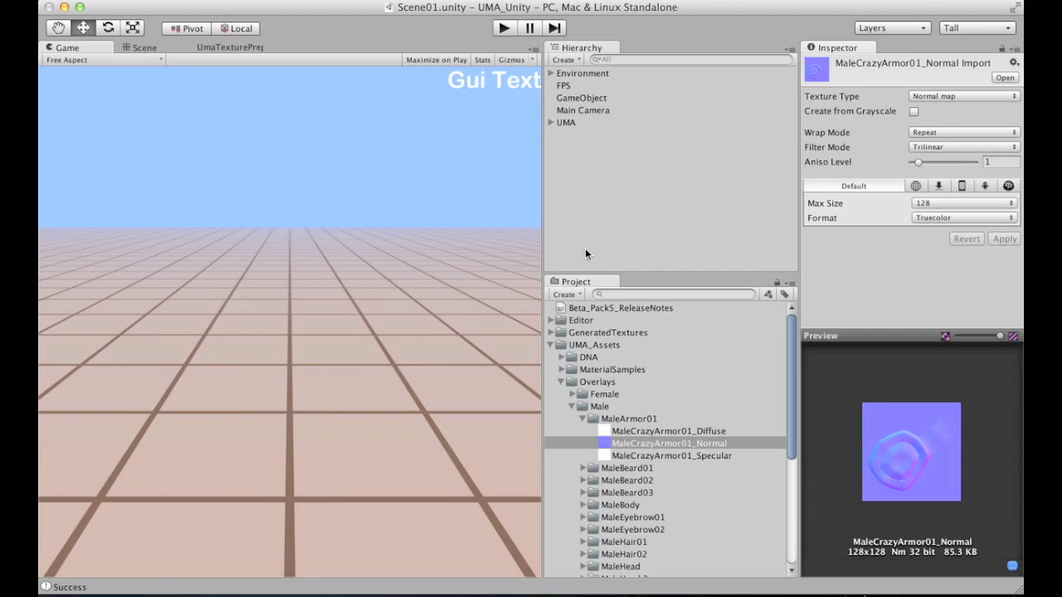
pyautogui.click(671, 430)
pyautogui.click(682, 444)
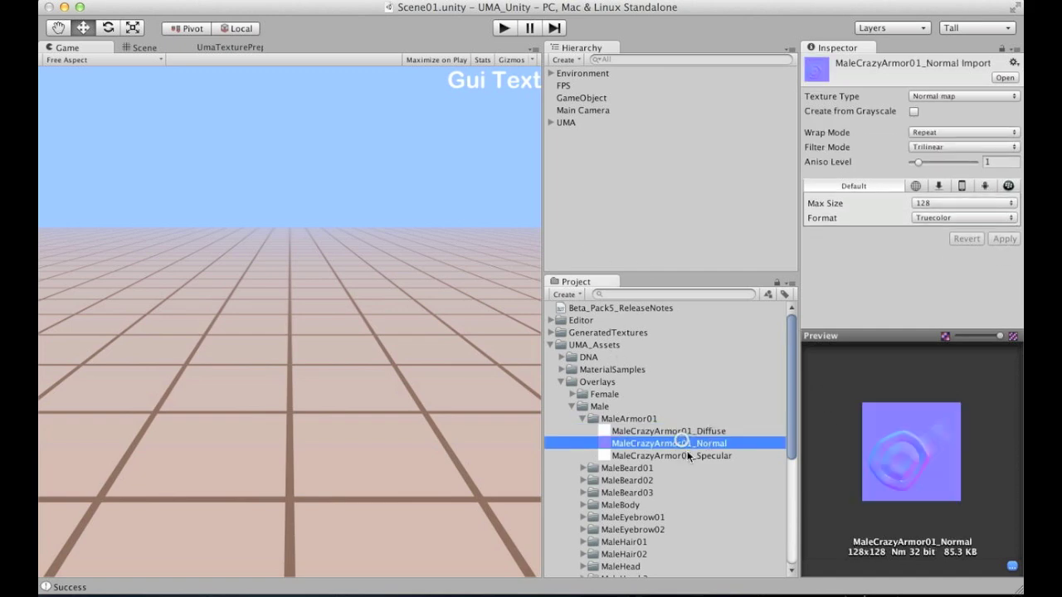
pyautogui.click(684, 455)
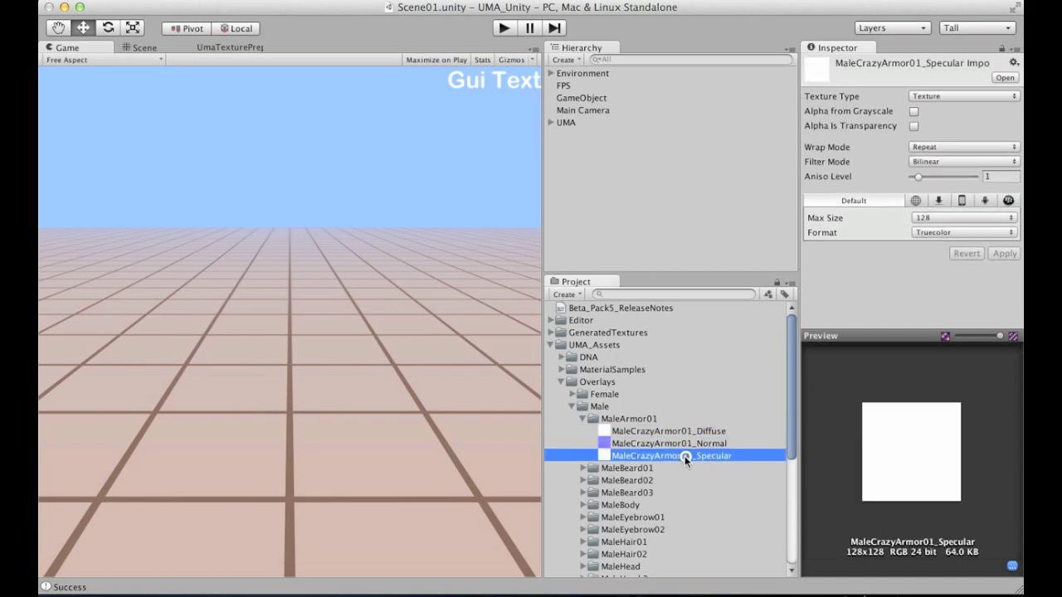
# Enable Alpha from Grayscale on the MaleCrazyArmor01 specular and diffuse textures and apply the settings
pyautogui.click(913, 111)
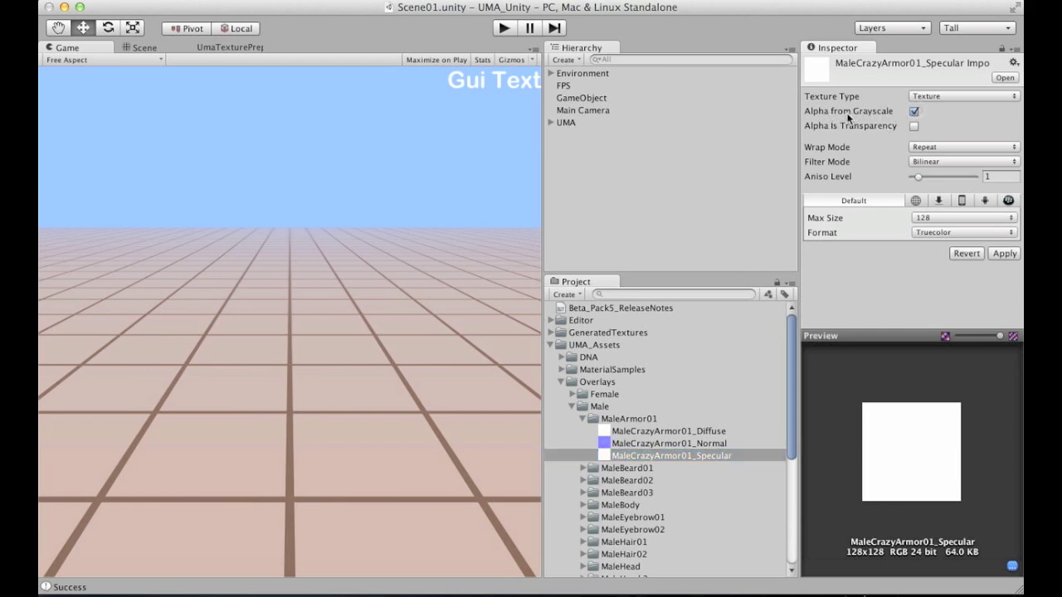
pyautogui.click(1003, 254)
pyautogui.click(660, 432)
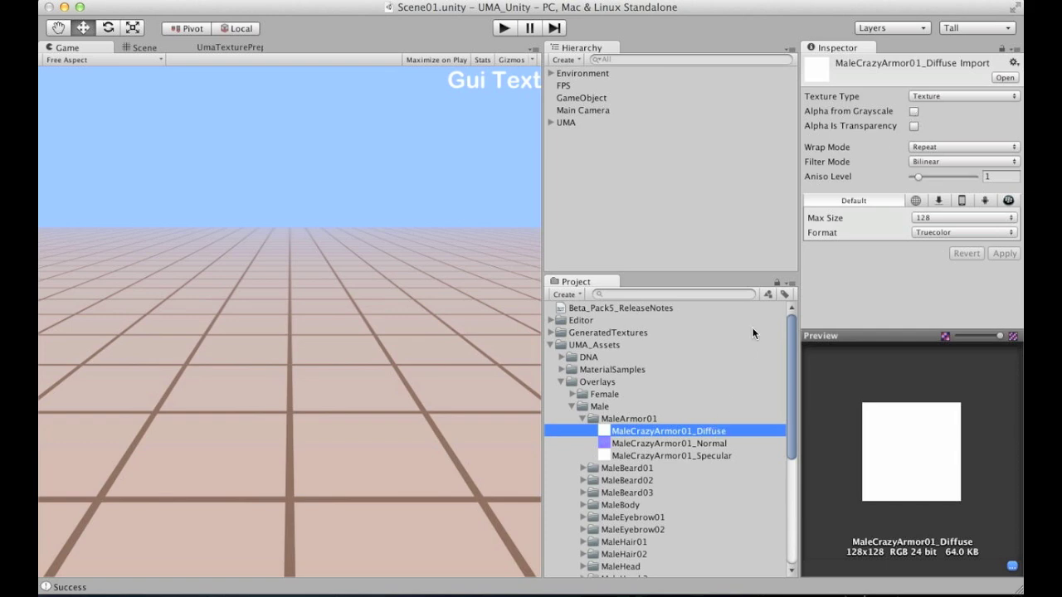
pyautogui.click(914, 111)
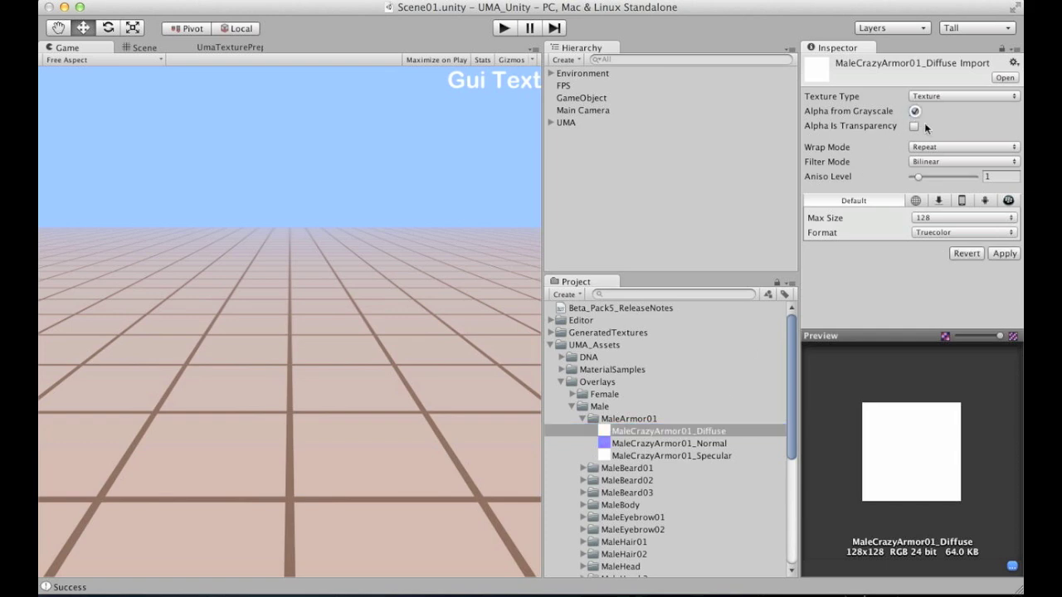
pyautogui.click(1000, 253)
pyautogui.click(931, 336)
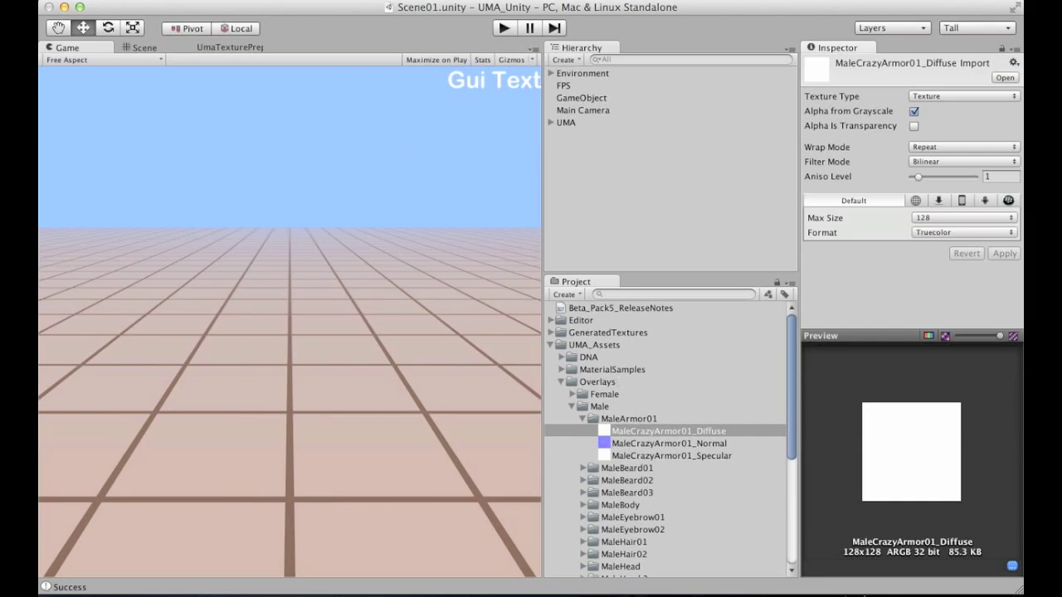
# Load the MaleCrazyArmor01 diffuse, normal and specular textures together into the UMA texture preparation tool
pyautogui.click(452, 2)
pyautogui.click(465, 83)
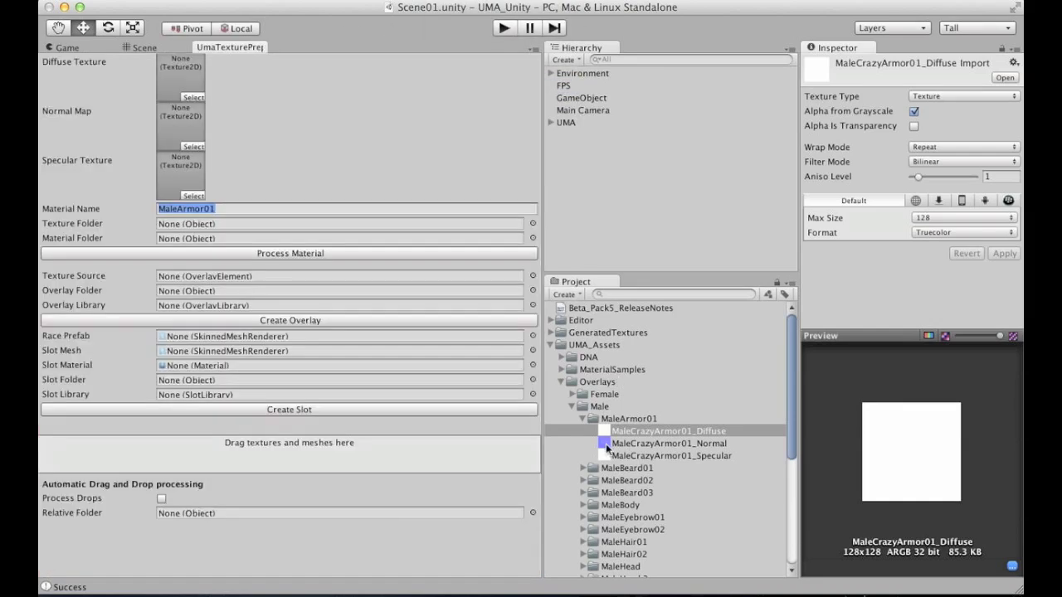
pyautogui.click(647, 456)
pyautogui.keyDown('shift'); pyautogui.click(664, 432); pyautogui.keyUp('shift')
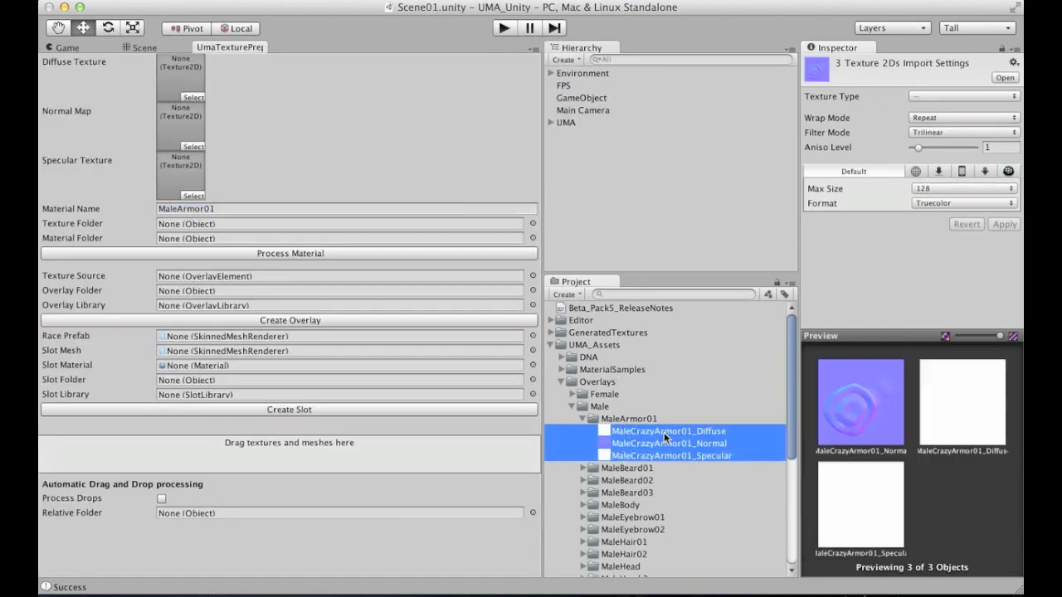
pyautogui.moveTo(664, 433); pyautogui.dragTo(303, 455)
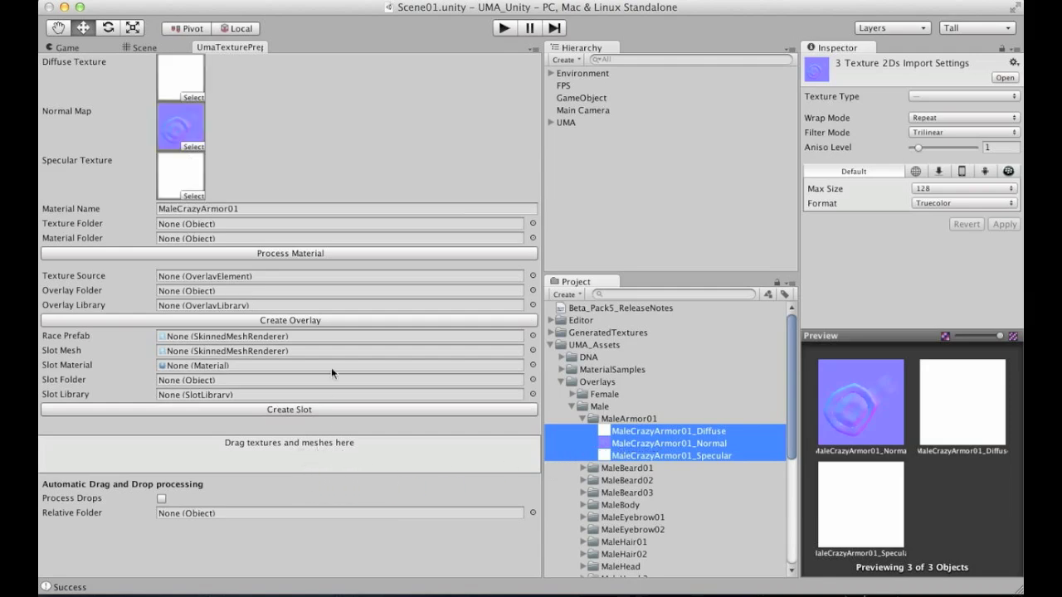
# Set both the texture folder and the material folder to the MaleArmor01 overlay folder
pyautogui.click(625, 420)
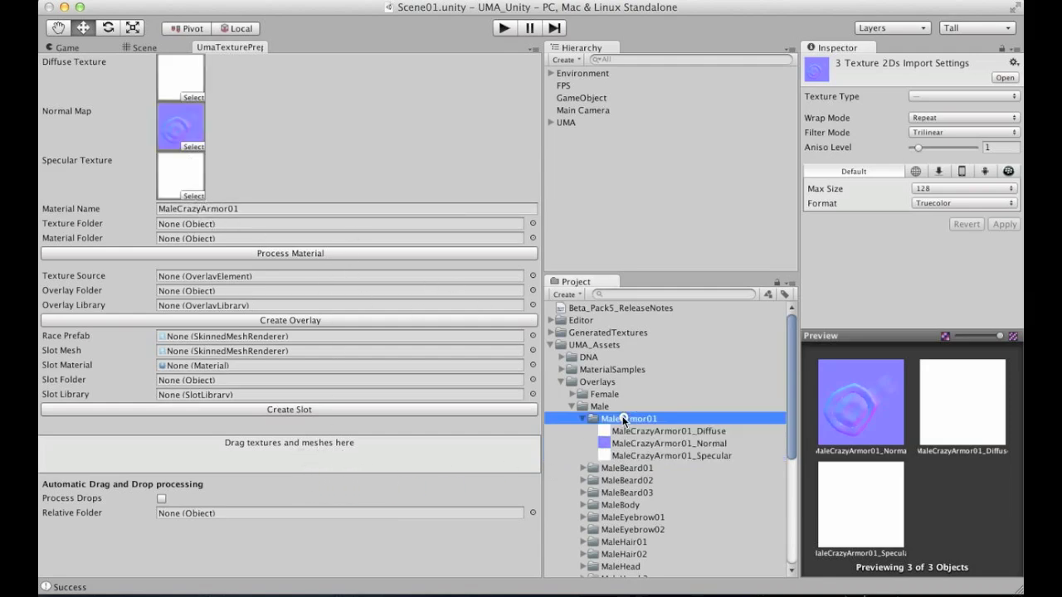
pyautogui.moveTo(625, 420); pyautogui.dragTo(214, 224)
pyautogui.moveTo(610, 421); pyautogui.dragTo(206, 239)
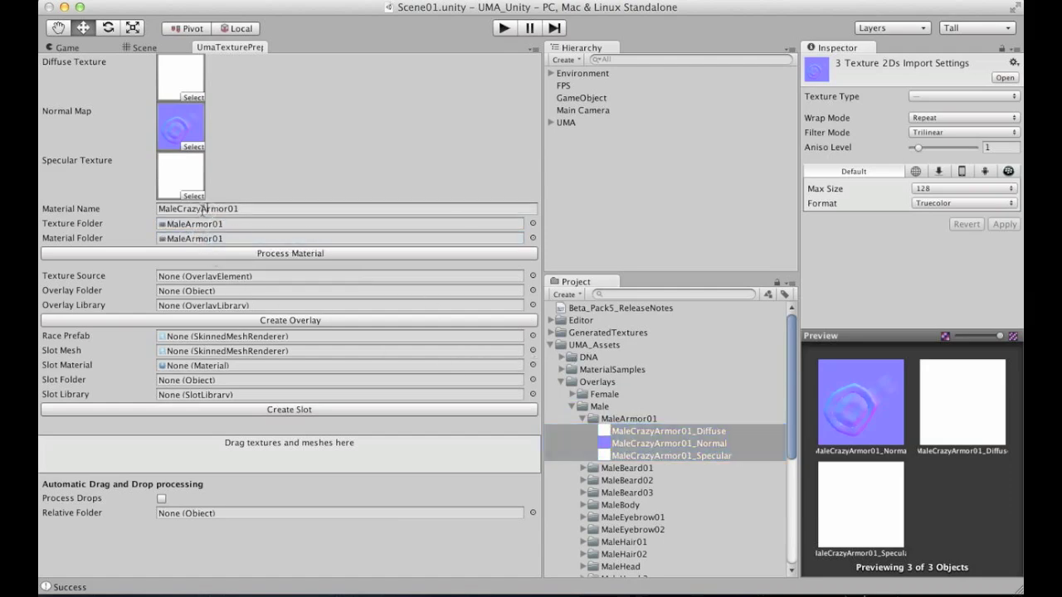
# Change the material name to MaleArmor01, copy that name, and process the material
pyautogui.click(203, 209)
pyautogui.press('BackSpace')
pyautogui.press('BackSpace')
pyautogui.press('BackSpace')
pyautogui.press('BackSpace')
pyautogui.press('BackSpace')
pyautogui.click(135, 208)
pyautogui.press('super+c')
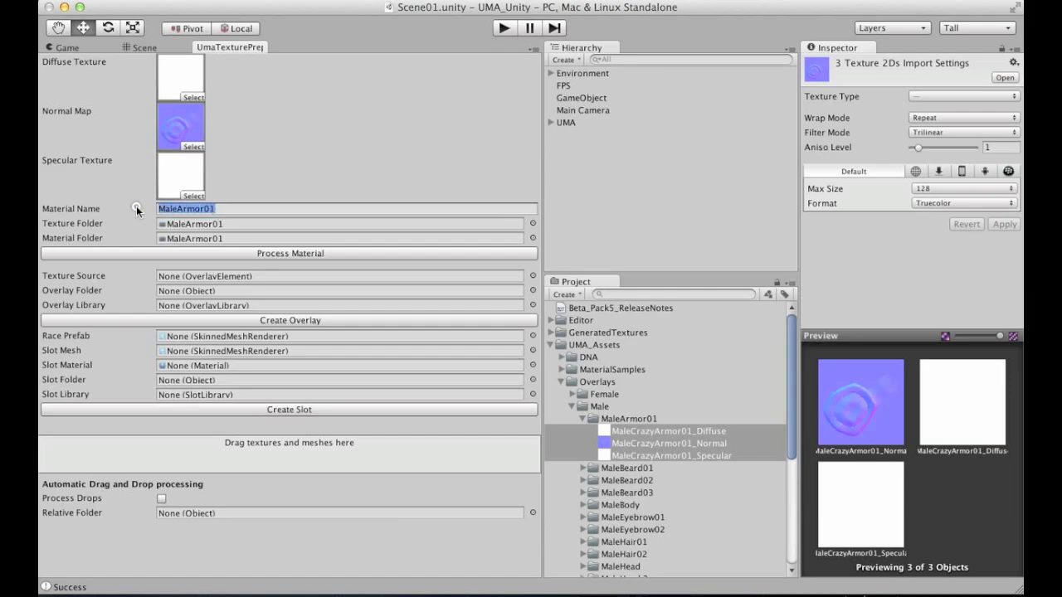
pyautogui.click(244, 253)
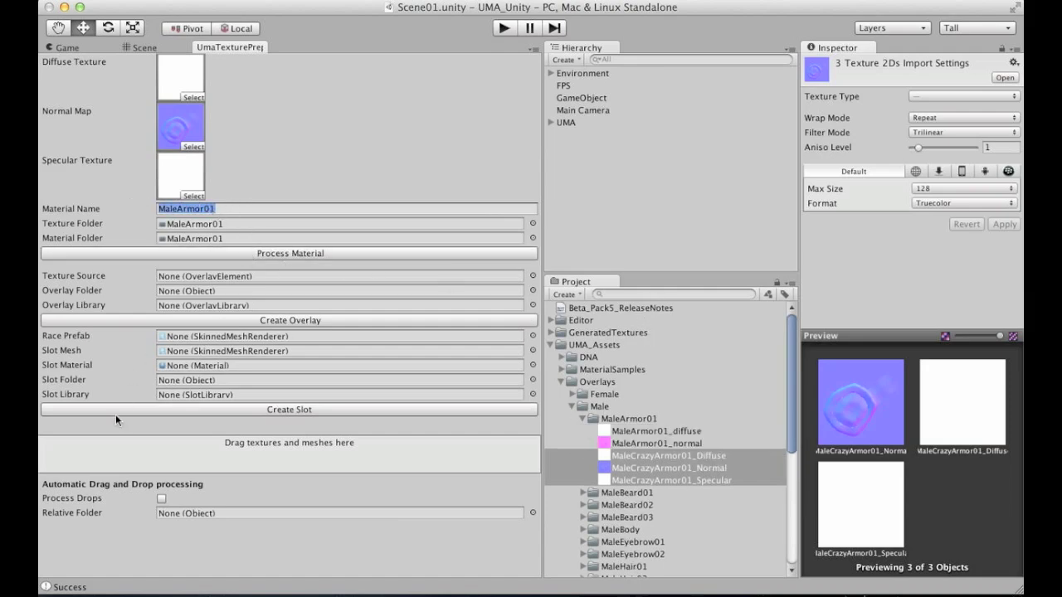
# Check the generated MaleArmor01 normal and diffuse textures, and delete the three original MaleCrazyArmor01 textures
pyautogui.click(67, 48)
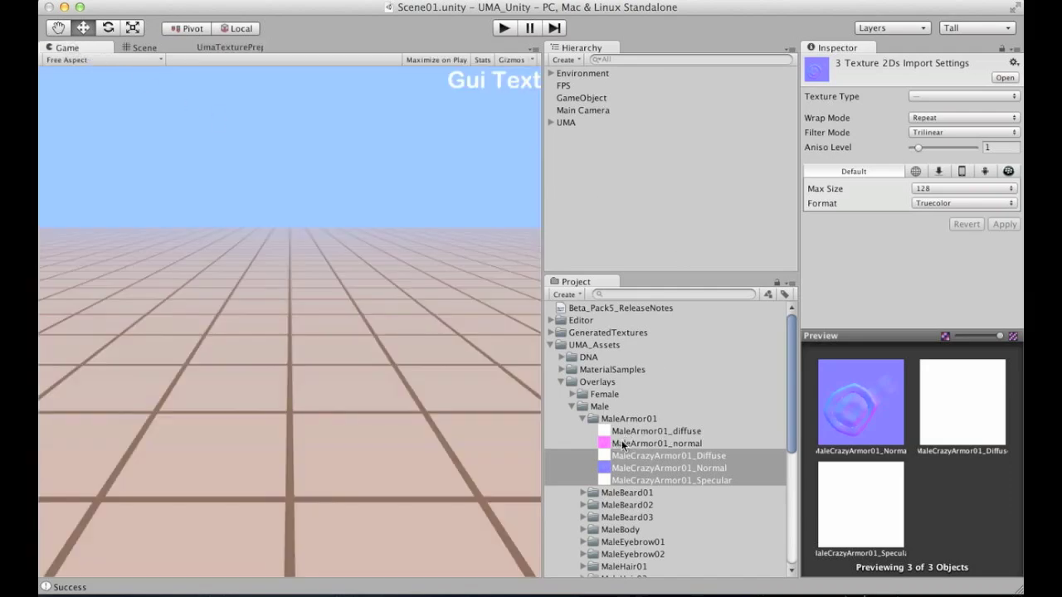
pyautogui.click(622, 443)
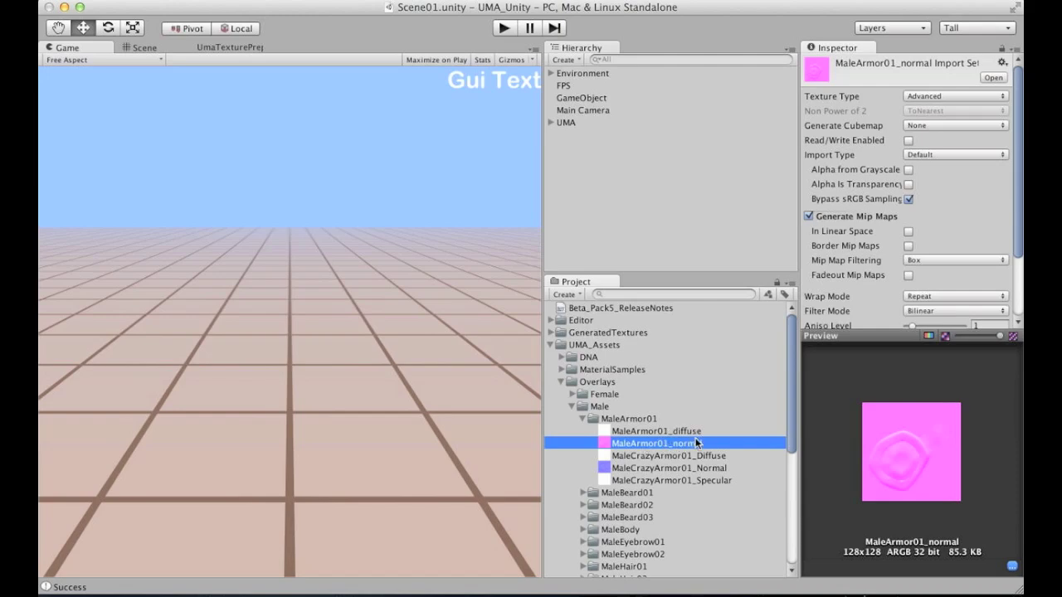
pyautogui.click(656, 432)
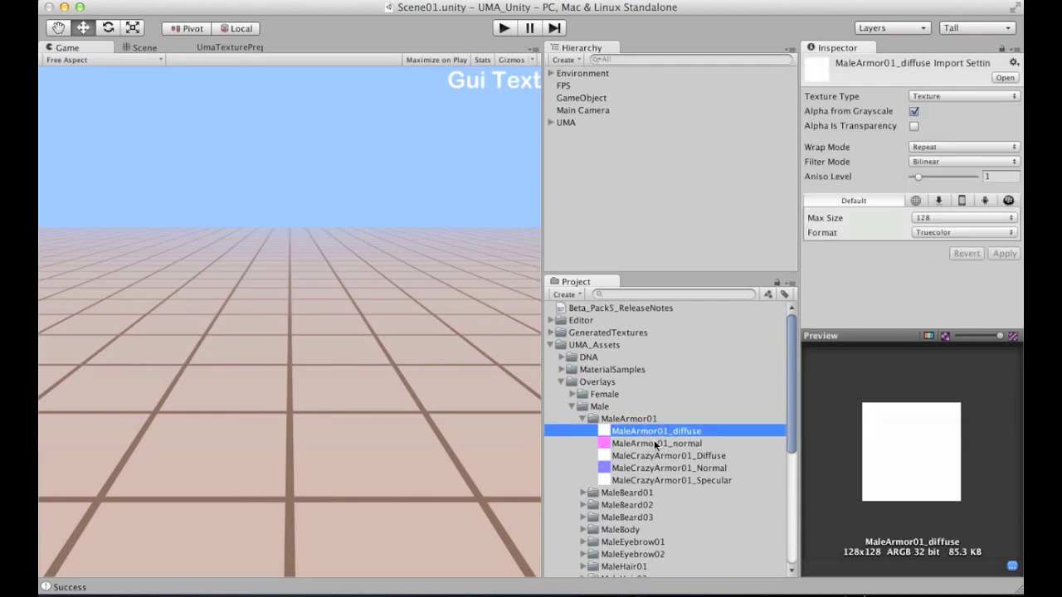
pyautogui.click(662, 456)
pyautogui.keyDown('shift'); pyautogui.click(672, 479); pyautogui.keyUp('shift')
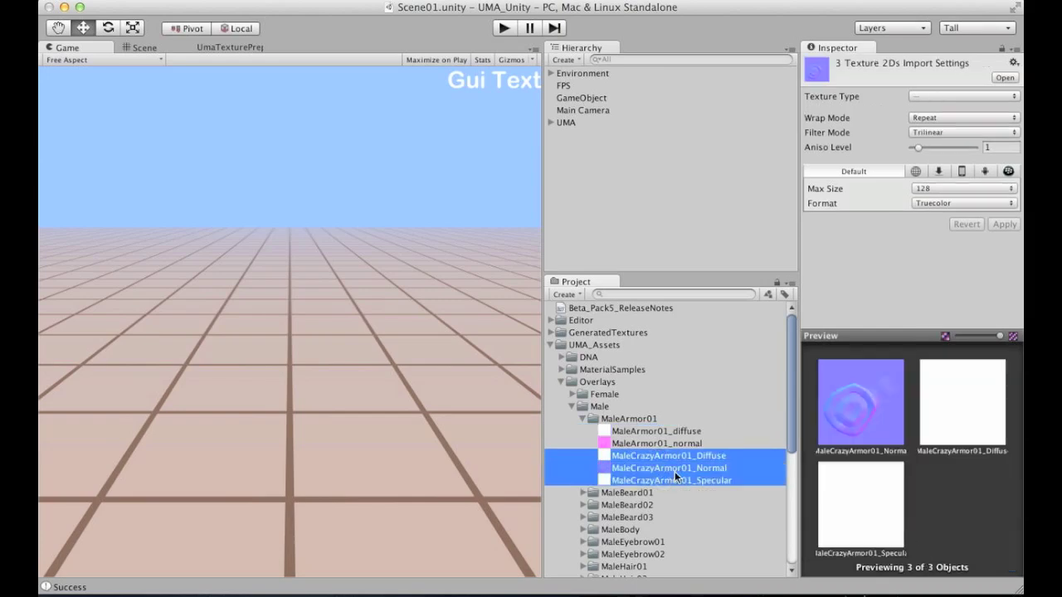
pyautogui.press('super+BackSpace')
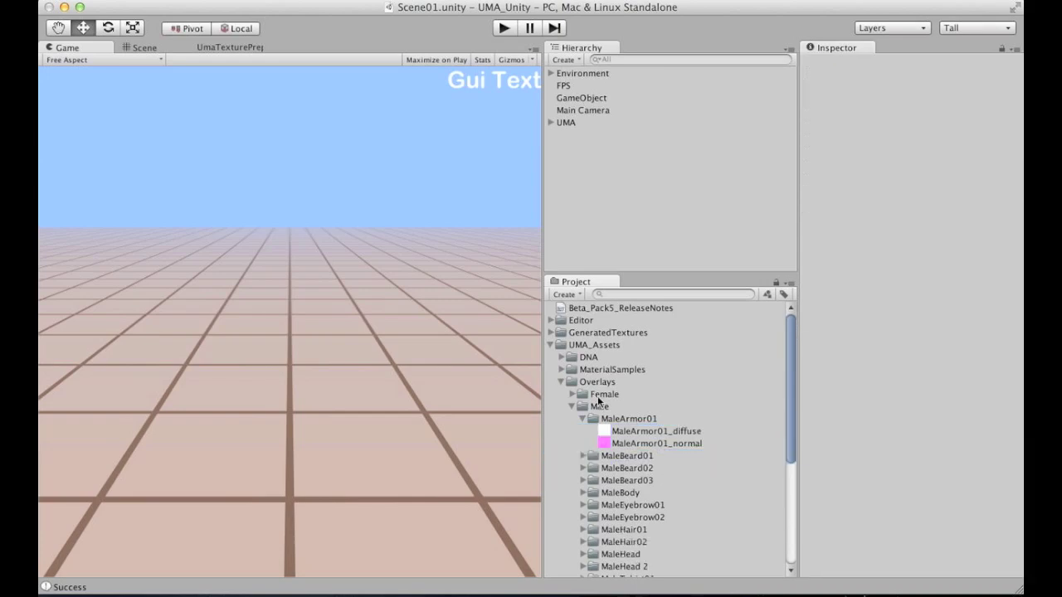
# Duplicate the MaleBeard01 overlay prefab and move the copy into the MaleArmor01 overlay folder
pyautogui.click(632, 419)
pyautogui.click(645, 432)
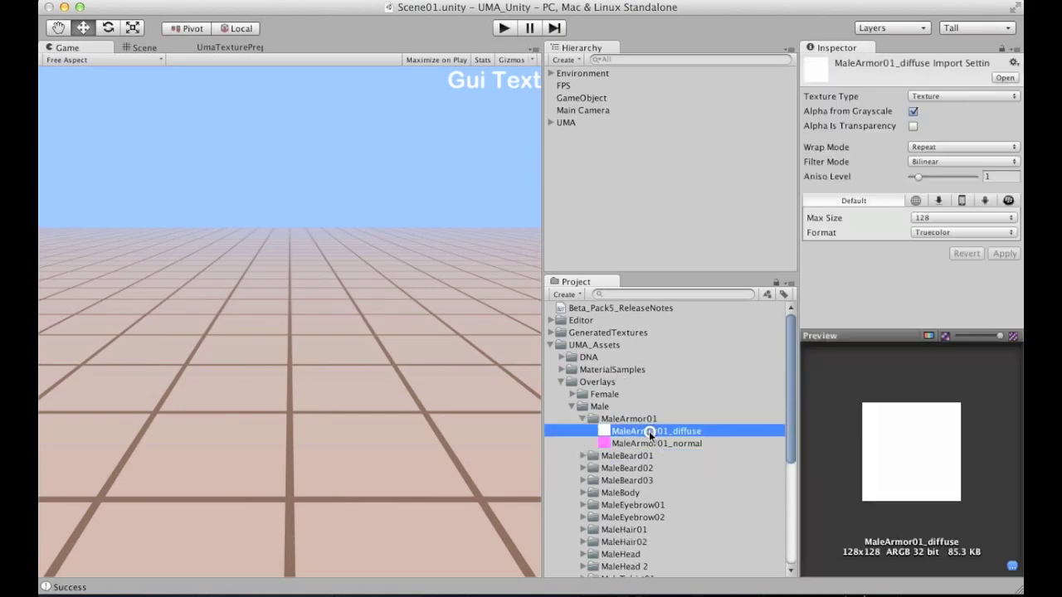
pyautogui.click(643, 418)
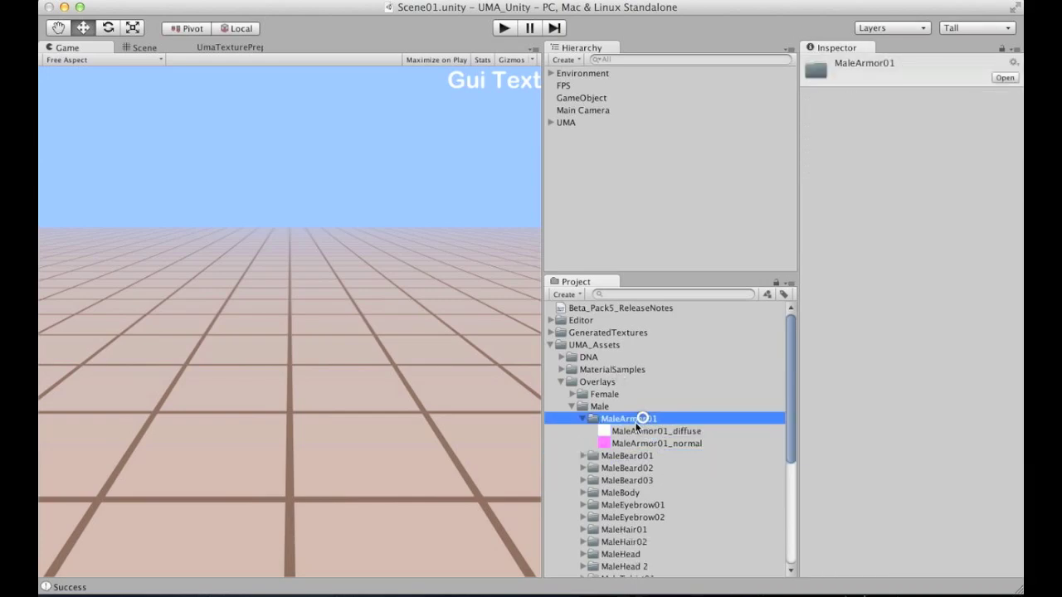
pyautogui.click(583, 456)
pyautogui.click(631, 468)
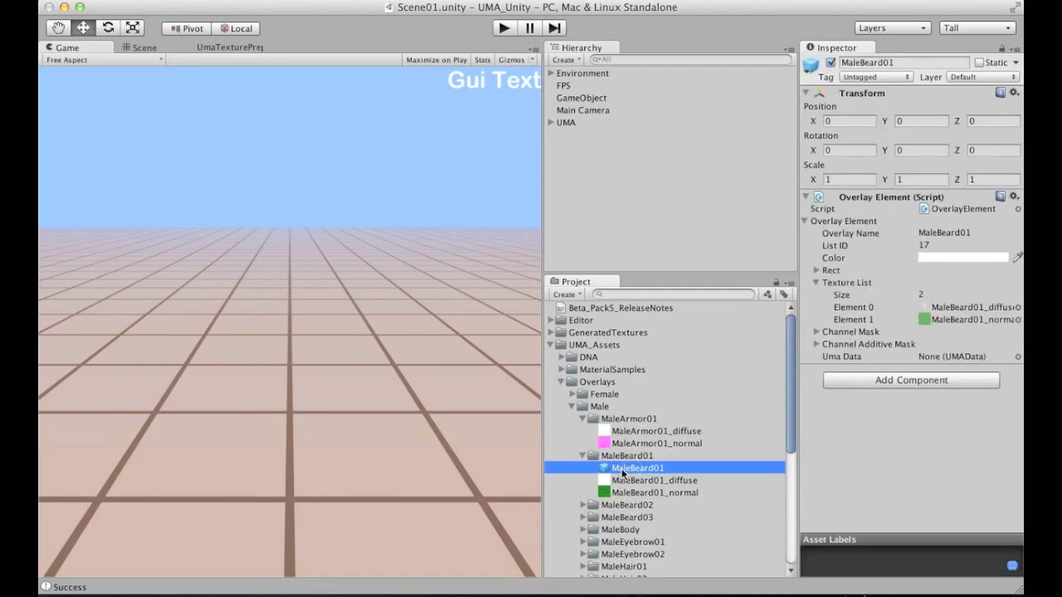
pyautogui.press('super+d')
pyautogui.moveTo(630, 505); pyautogui.dragTo(631, 432)
pyautogui.click(583, 468)
# Rename the copied overlay prefab in the MaleArmor01 folder to MaleArmor01
pyautogui.click(639, 431)
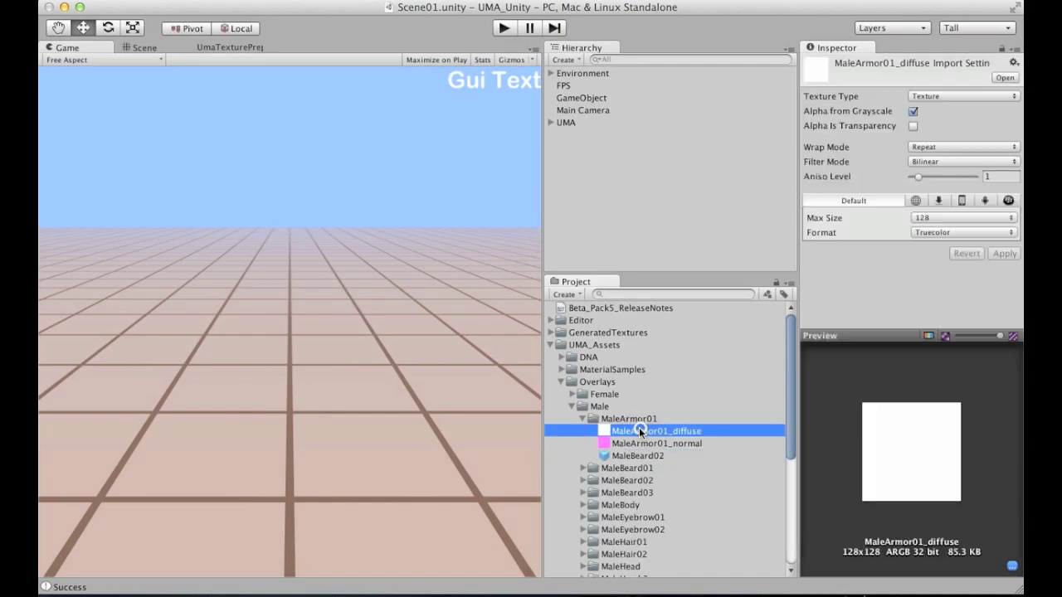
pyautogui.click(637, 419)
pyautogui.press('Down')
pyautogui.press('Down')
pyautogui.press('Down')
pyautogui.press('Return')
pyautogui.press('super+v')
pyautogui.press('Return')
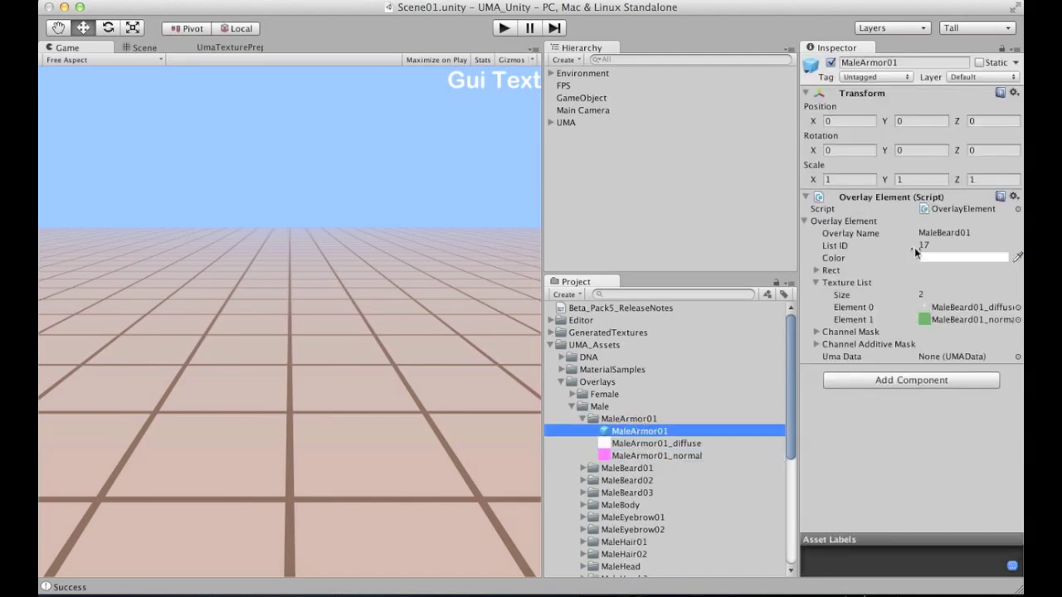
# Set the prefab's overlay name to MaleArmor01 and assign MaleArmor01_diffuse and MaleArmor01_normal as texture elements 0 and 1
pyautogui.click(966, 232)
pyautogui.press('super+v')
pyautogui.press('Return')
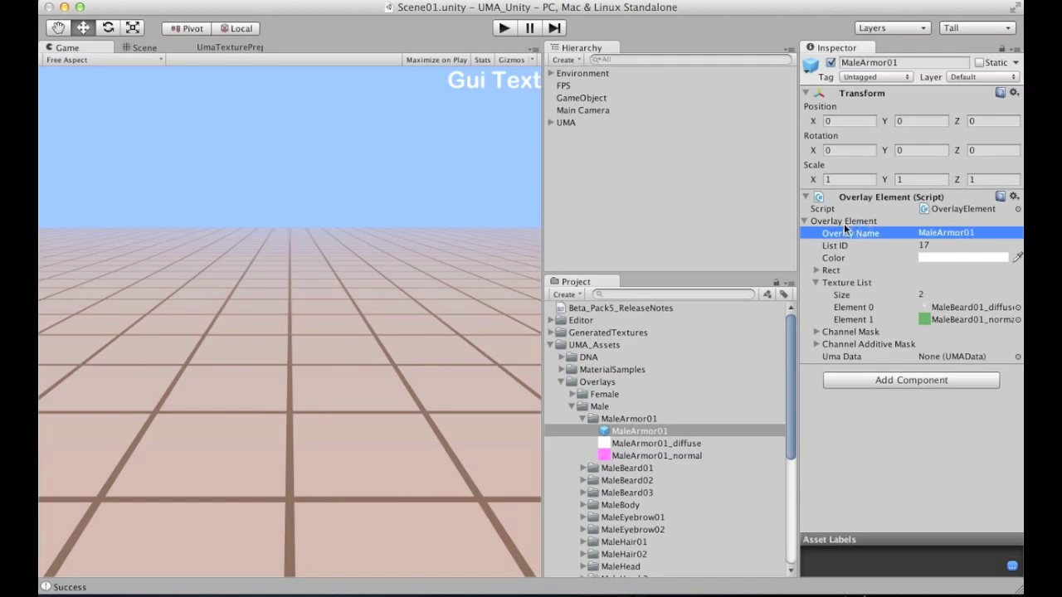
pyautogui.moveTo(656, 443); pyautogui.dragTo(936, 309)
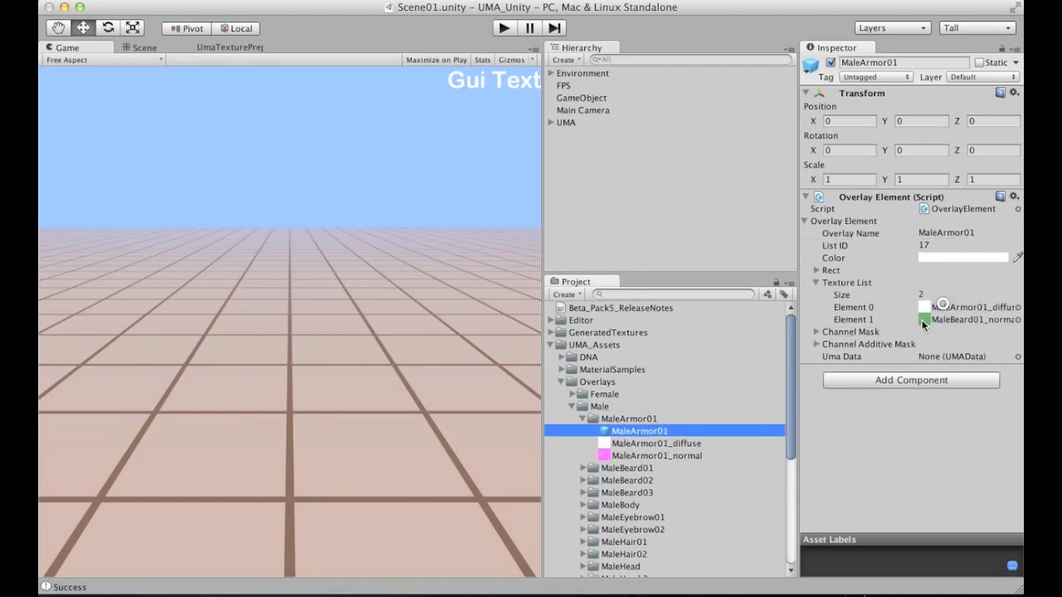
pyautogui.moveTo(684, 457); pyautogui.dragTo(942, 319)
# Set the MaleArmor01 overlay's Rect X, Width and Height to 0, and collapse its Rect and Texture List properties
pyautogui.click(830, 270)
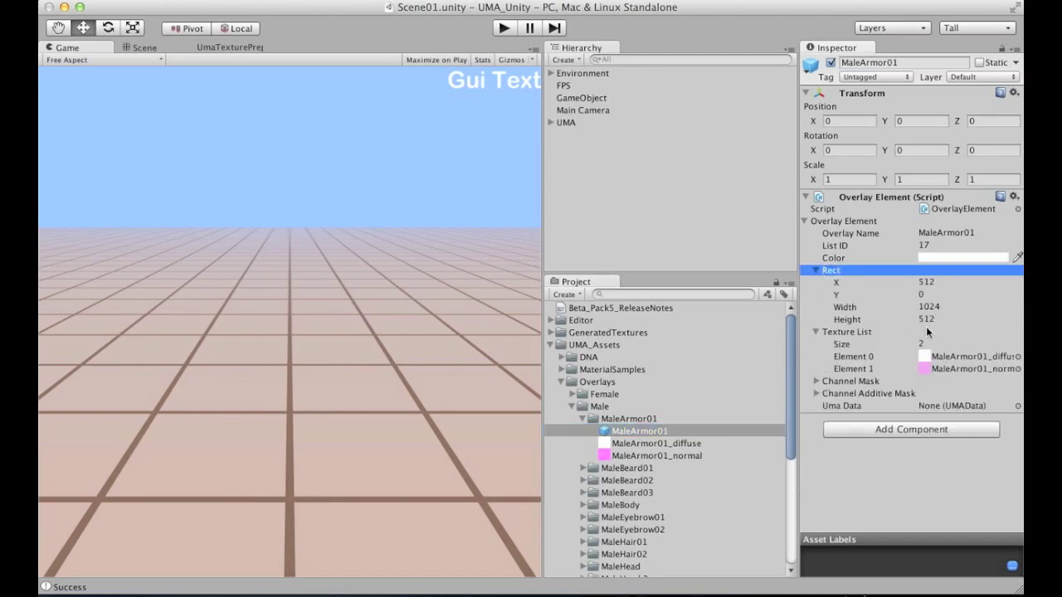
pyautogui.click(944, 282)
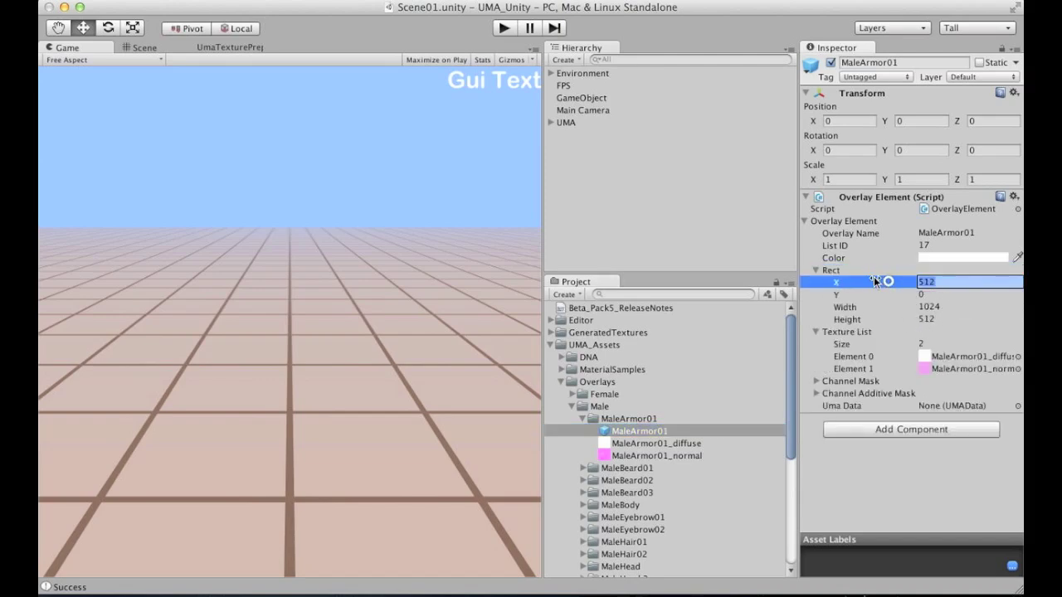
pyautogui.write('0')
pyautogui.press('Tab')
pyautogui.press('Tab')
pyautogui.write('0')
pyautogui.press('Tab')
pyautogui.write('0')
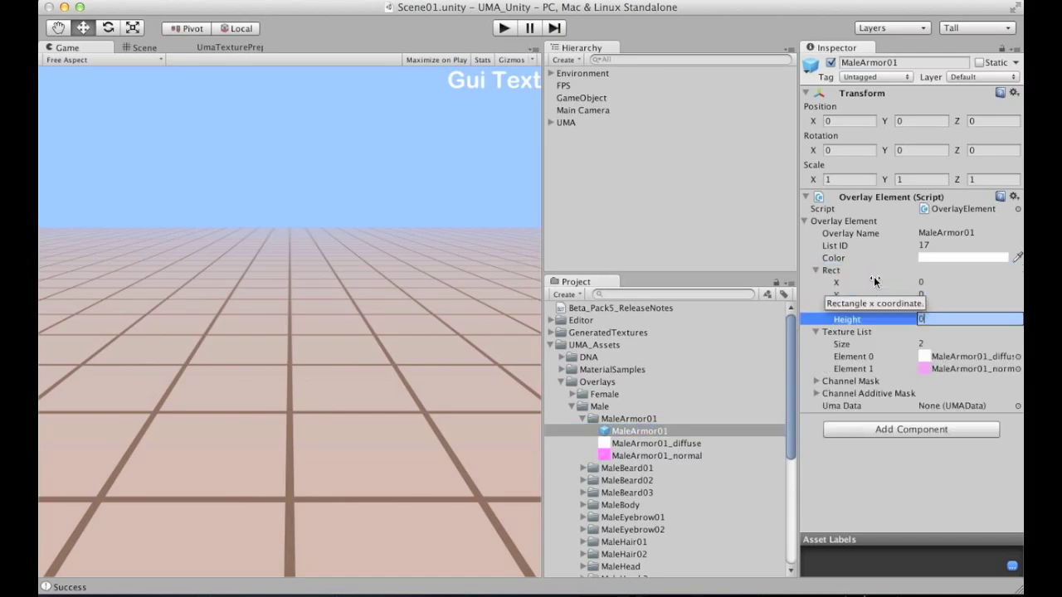
pyautogui.press('Return')
pyautogui.click(831, 271)
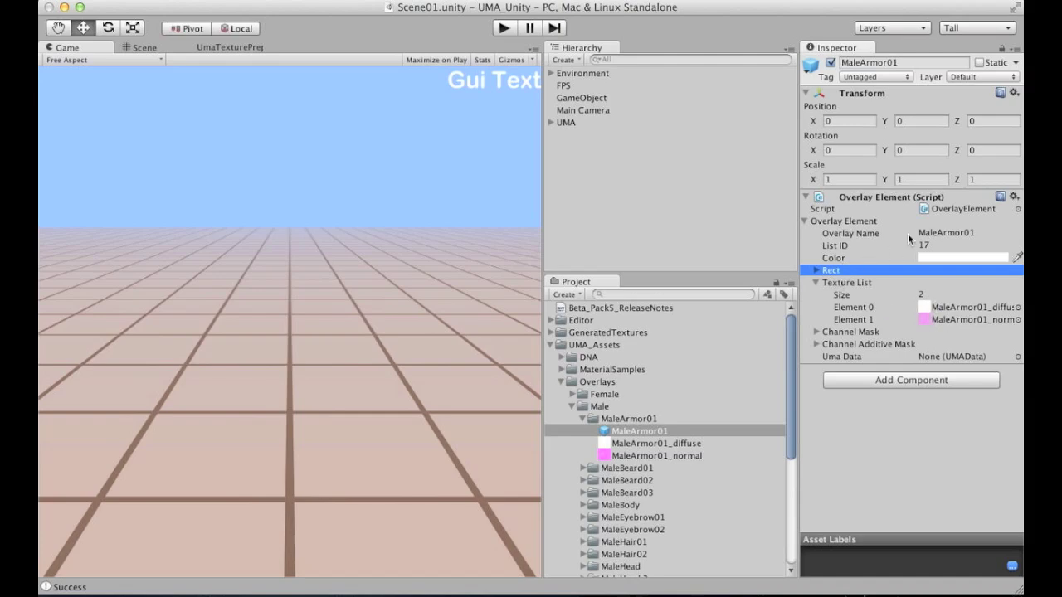
pyautogui.click(815, 283)
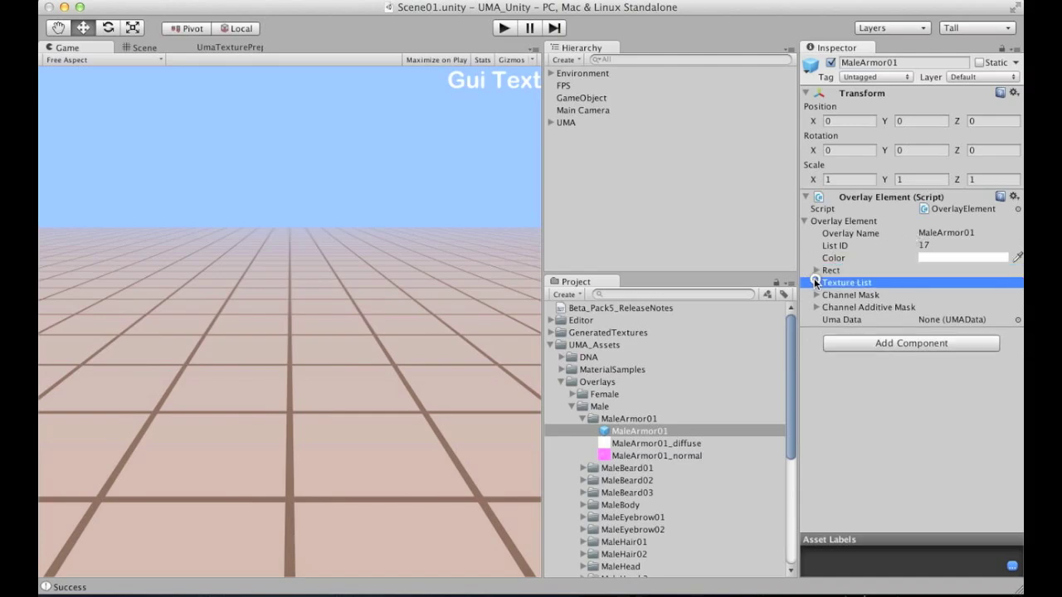
# Add the MaleArmor01 overlay prefab to UMA's OverlayLibrary, then order the list by name and update it
pyautogui.click(550, 122)
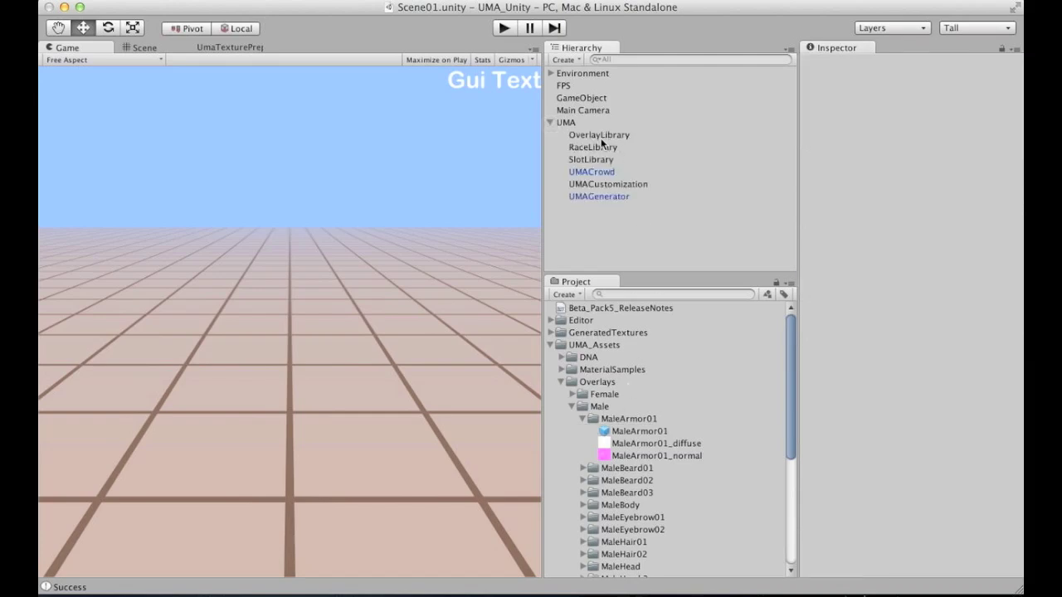
pyautogui.click(599, 134)
pyautogui.click(828, 332)
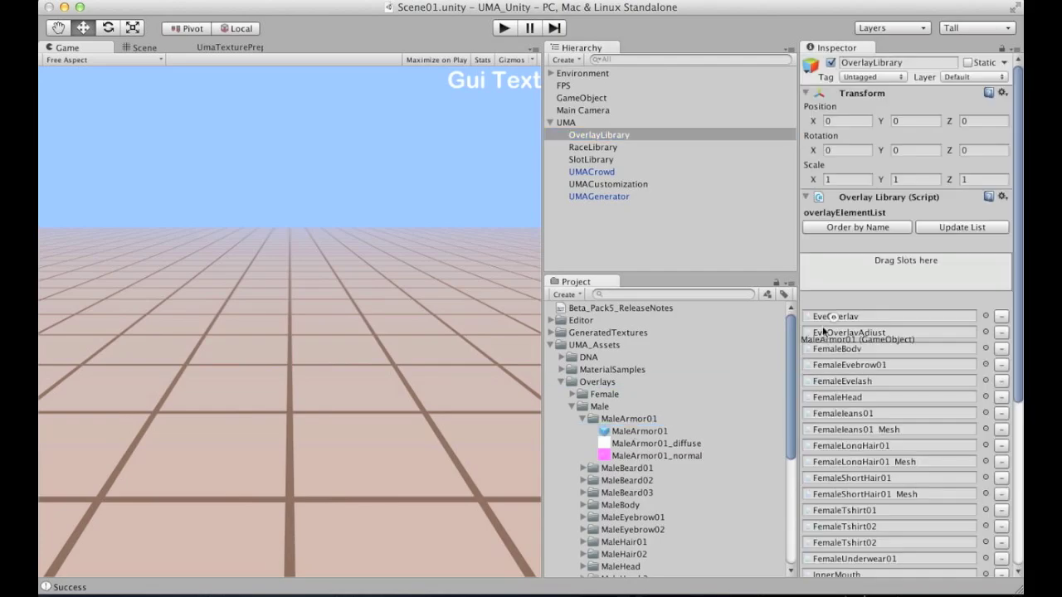
pyautogui.click(863, 230)
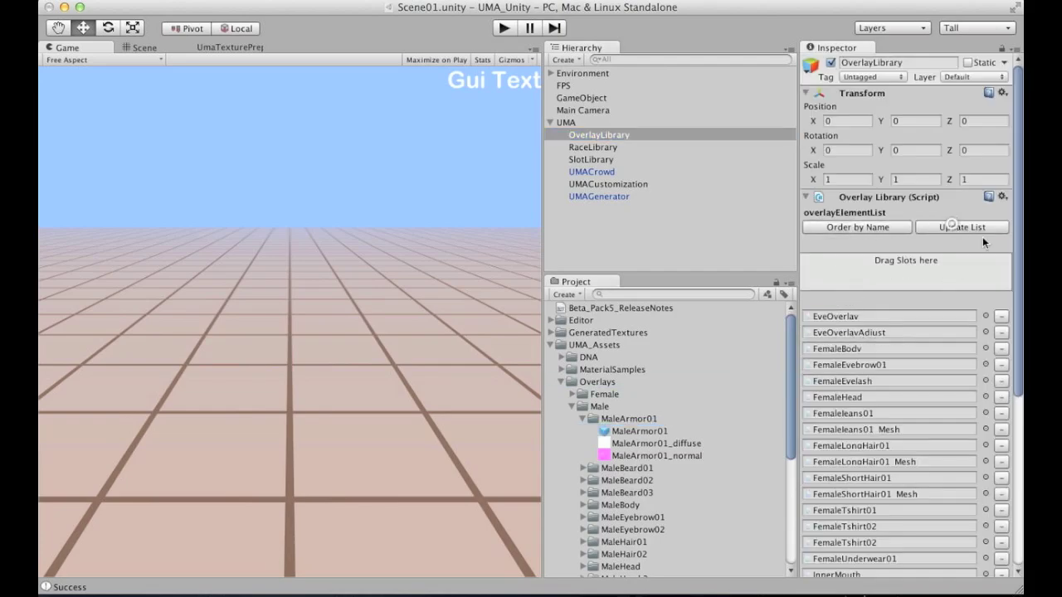
# Duplicate the Tshirt01 slot prefab and move the copy into the male MaleArmor01 slot folder
pyautogui.click(655, 430)
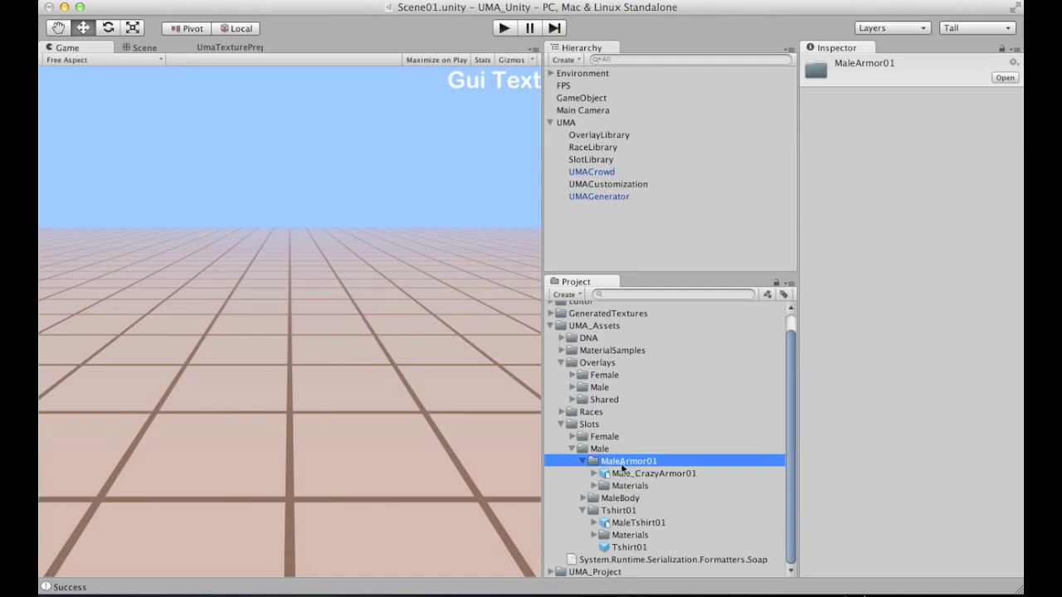
pyautogui.click(614, 549)
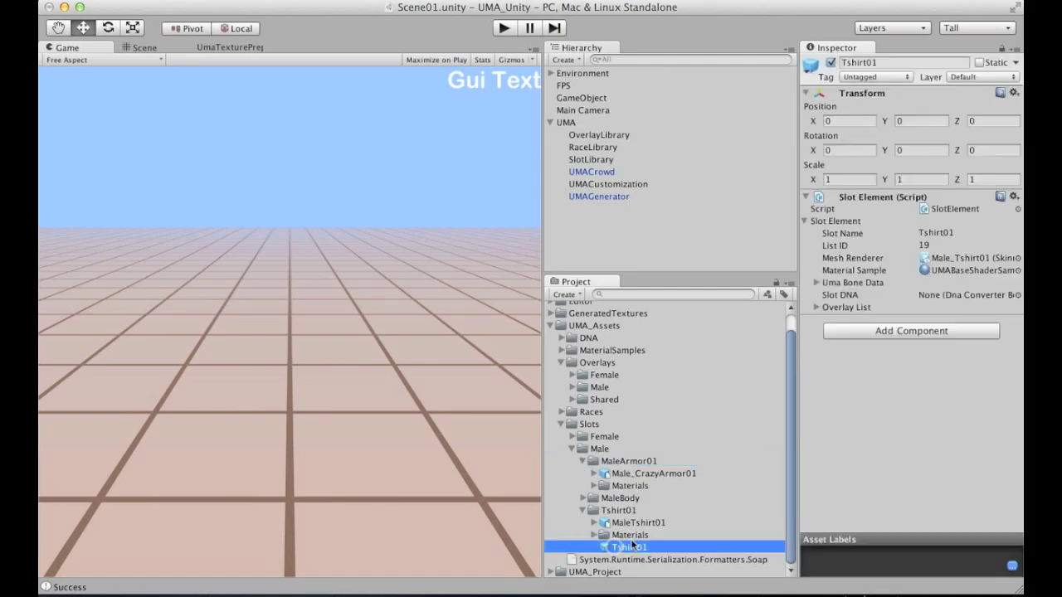
pyautogui.press('super+d')
pyautogui.moveTo(623, 562); pyautogui.dragTo(614, 463)
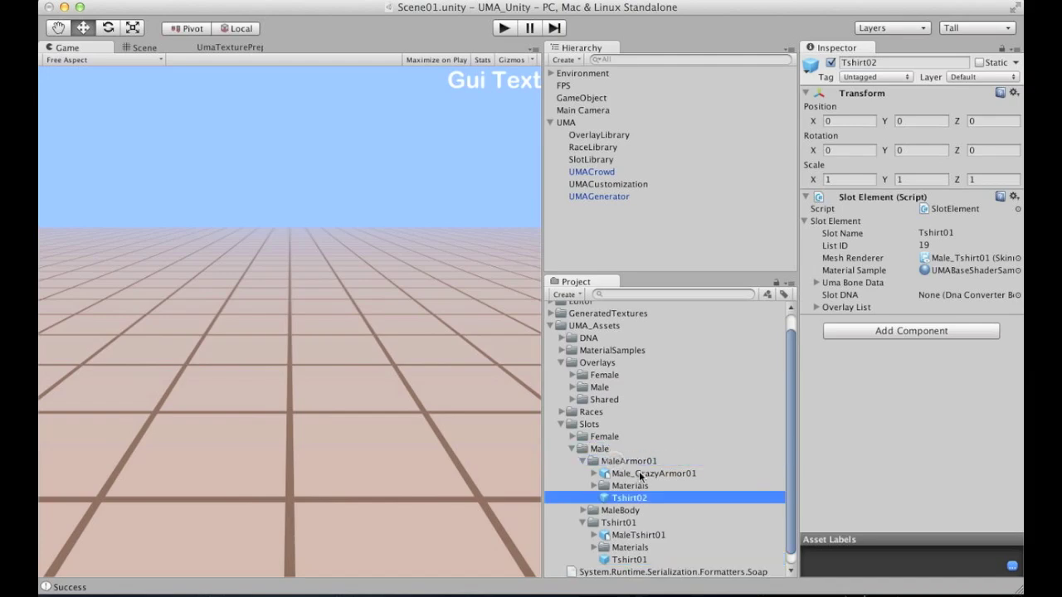
pyautogui.click(636, 473)
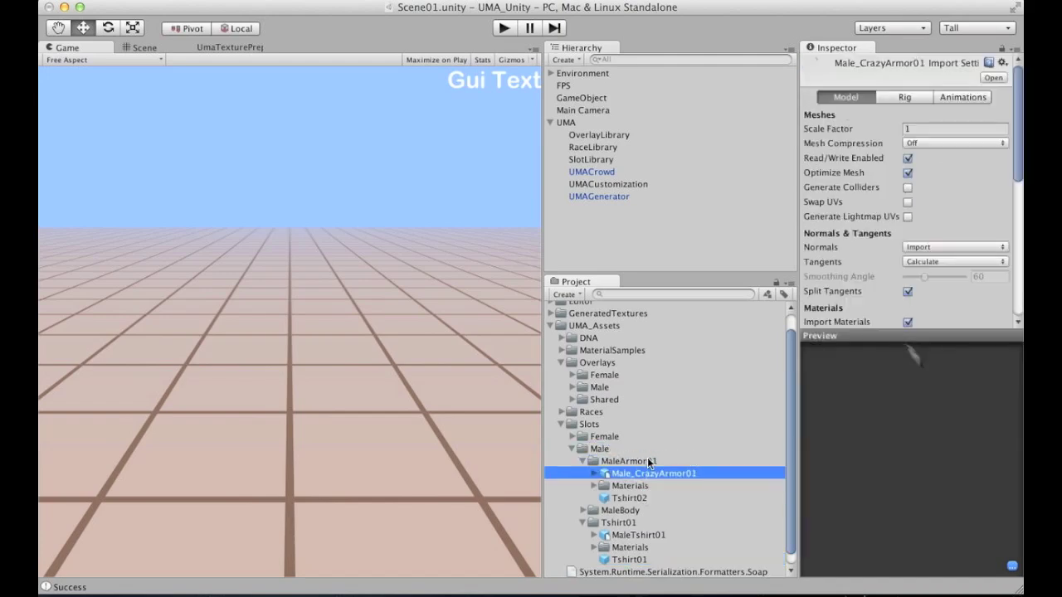
# Rename the Tshirt02 slot prefab as Male_Armor01, reusing the Male_CrazyArmor01 model's name without "Crazy"
pyautogui.press('Return')
pyautogui.hotkey('ctrl', 'c')
pyautogui.press('Return')
pyautogui.press('Down')
pyautogui.press('Down')
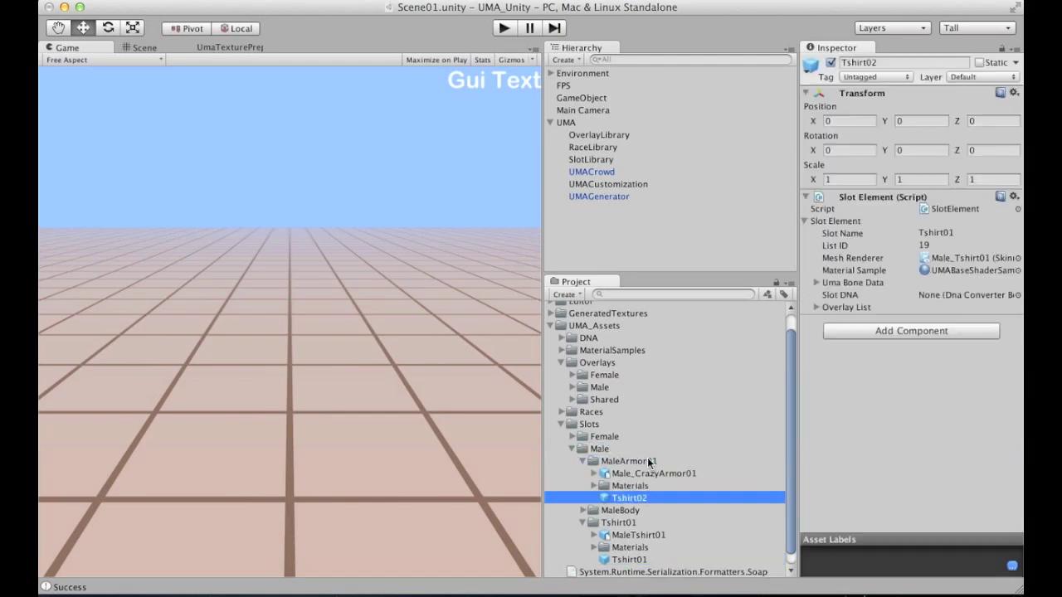
pyautogui.press('Return')
pyautogui.hotkey('ctrl', 'v')
pyautogui.press('Left')
pyautogui.press('Left')
pyautogui.press('Left')
pyautogui.press('Left')
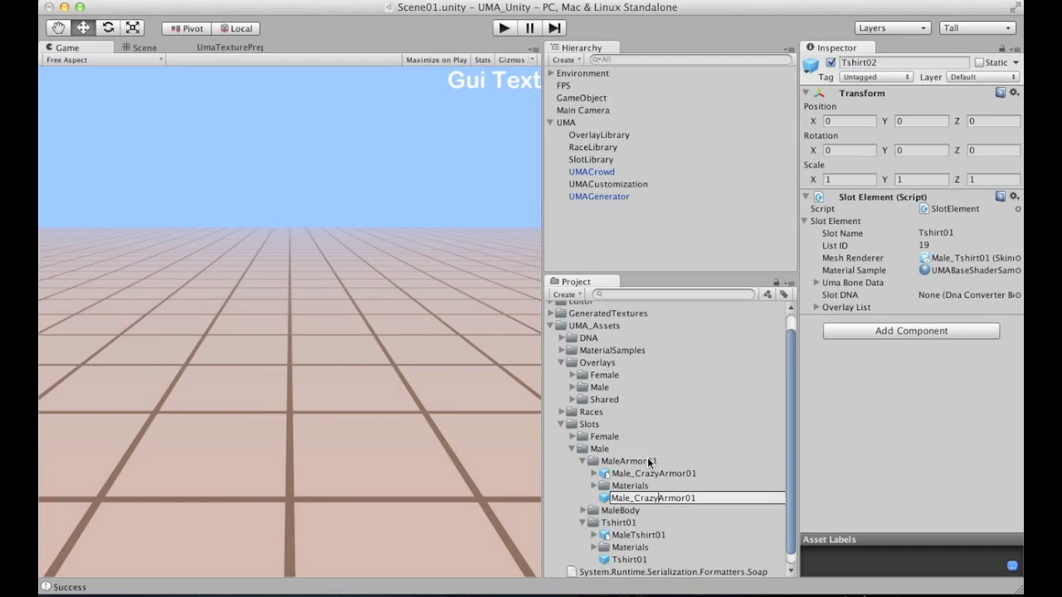
pyautogui.hotkey('shift', 'Left')
pyautogui.hotkey('shift', 'Left')
pyautogui.hotkey('shift', 'Left')
pyautogui.hotkey('shift', 'Left')
pyautogui.hotkey('shift', 'Left')
pyautogui.press('BackSpace')
pyautogui.press('Return')
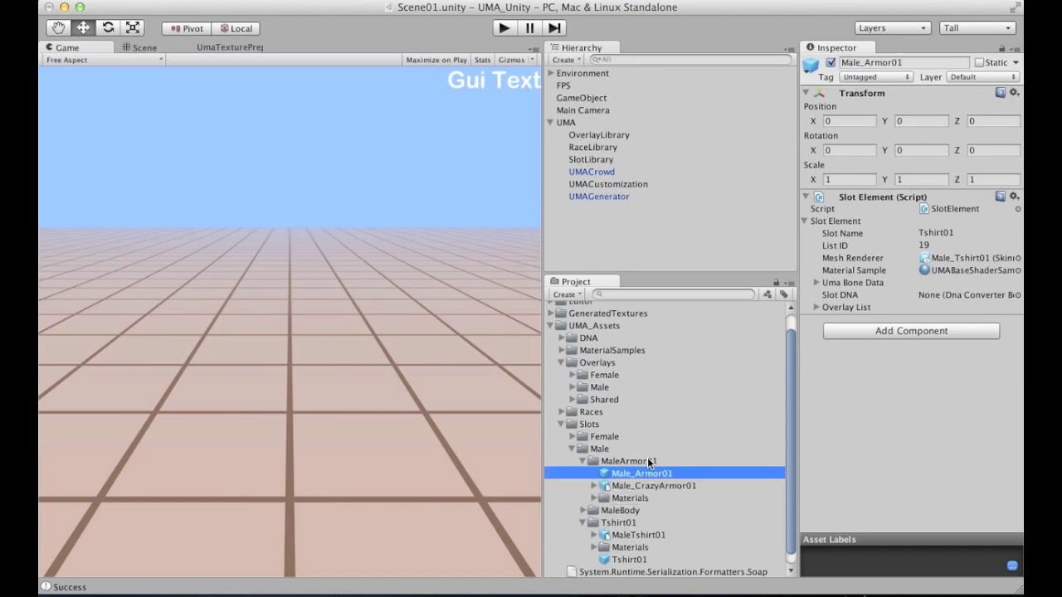
# Remove the underscore from the slot prefab's name so that it reads MaleArmor01
pyautogui.press('Return')
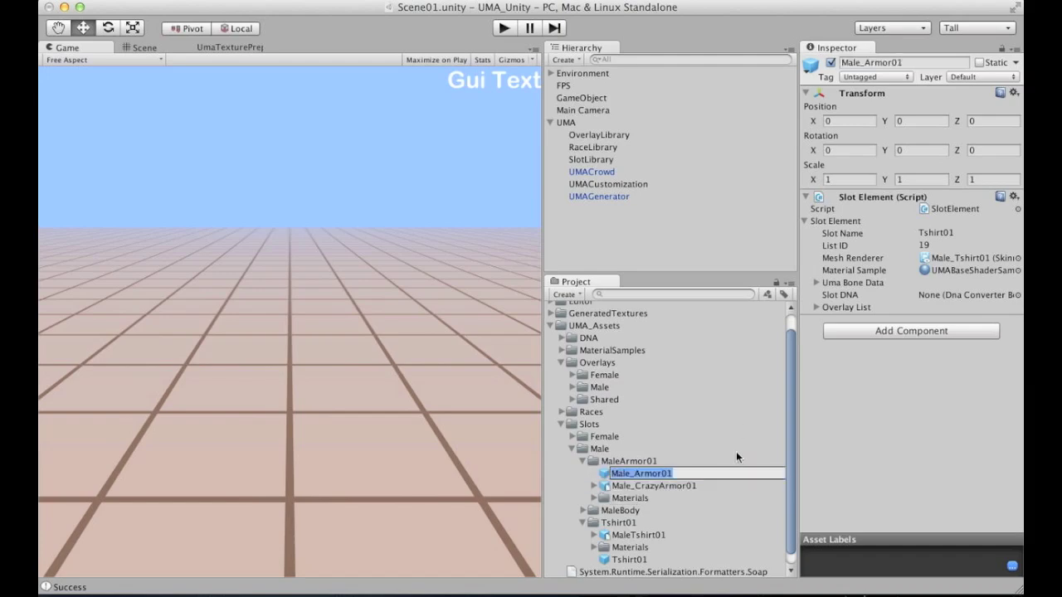
pyautogui.press('Left')
pyautogui.press('Right')
pyautogui.press('Right')
pyautogui.press('Right')
pyautogui.press('Right')
pyautogui.press('BackSpace')
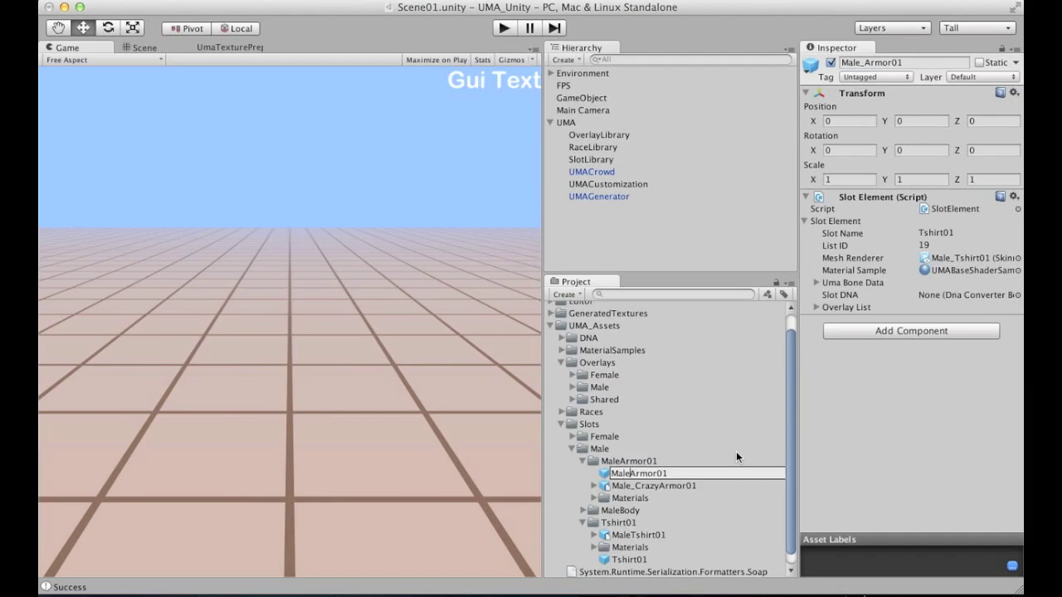
pyautogui.press('Return')
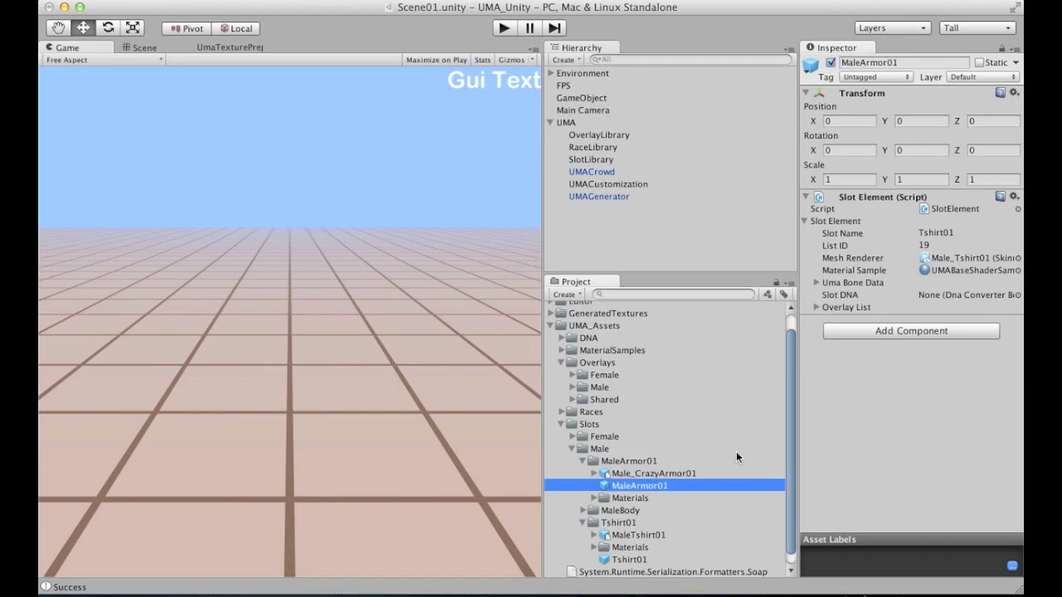
# Set the prefab's Slot Name to MaleArmor01 and assign the Plane mesh from Male_CrazyArmor01 as its Mesh Renderer
pyautogui.click(973, 236)
pyautogui.press('super+v')
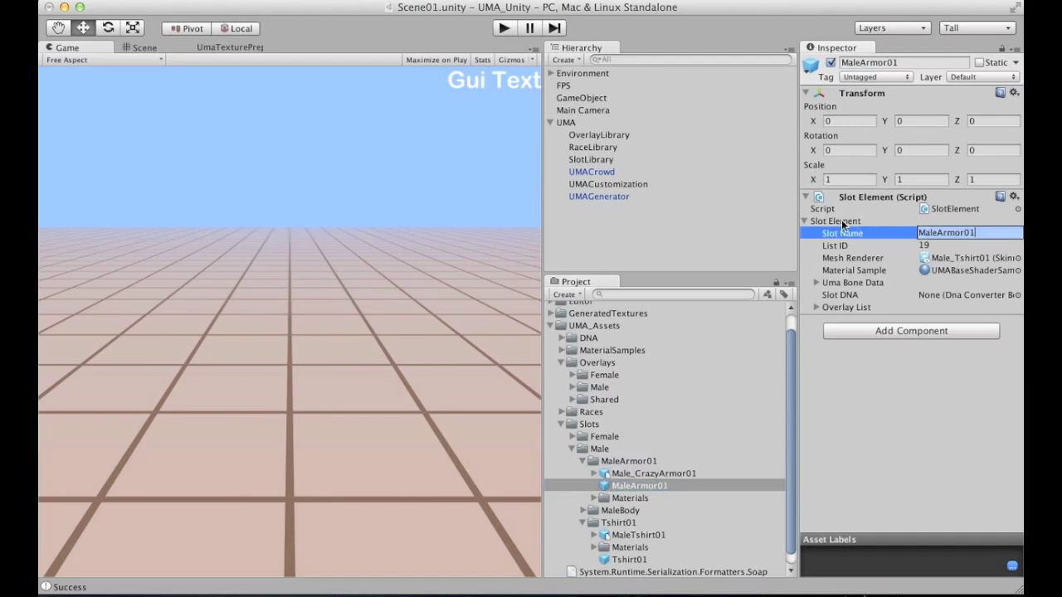
pyautogui.press('Return')
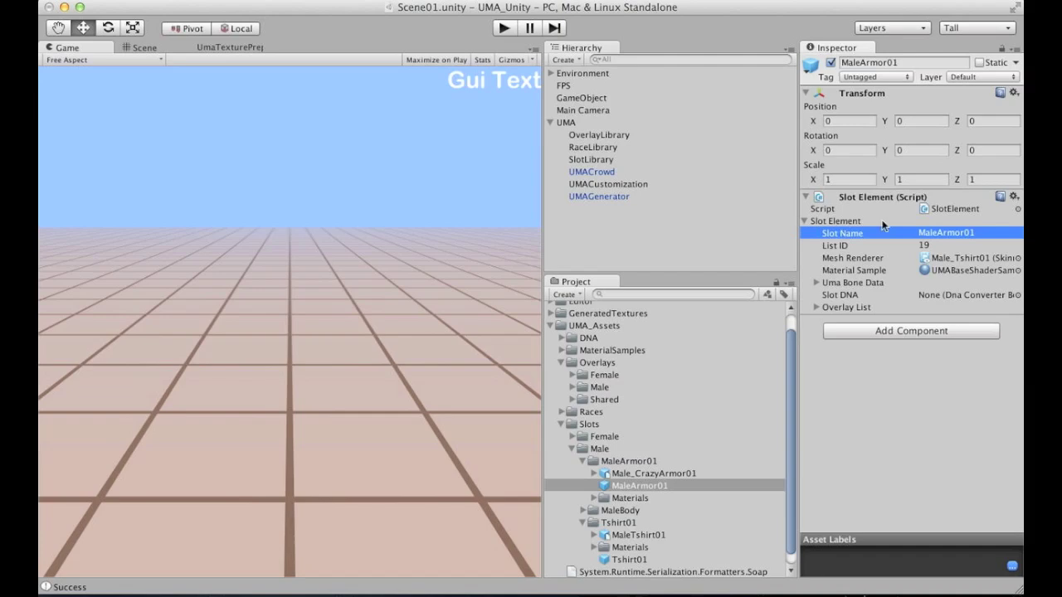
pyautogui.click(594, 473)
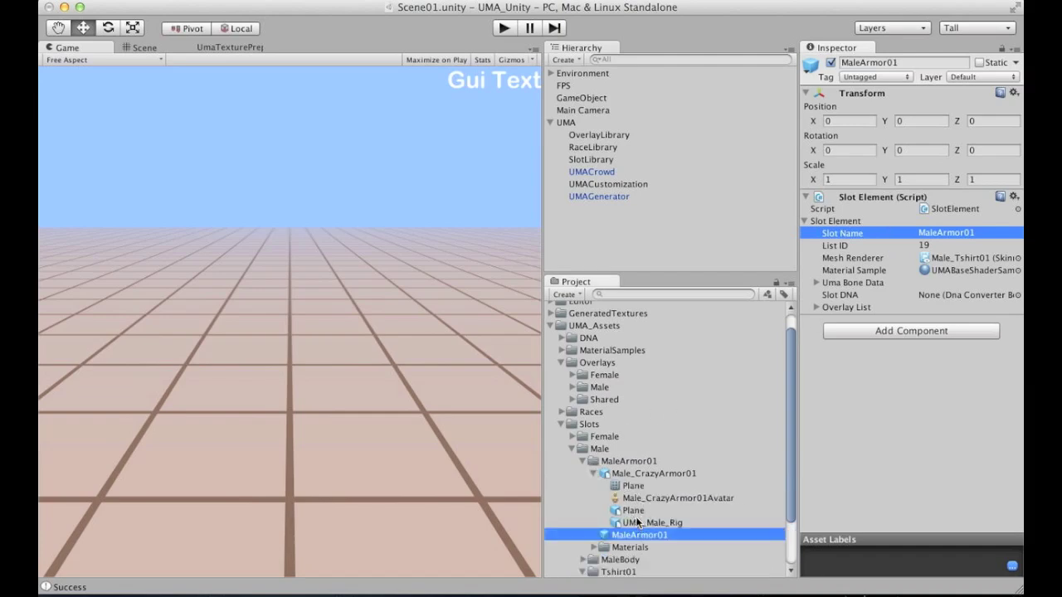
pyautogui.moveTo(634, 511); pyautogui.dragTo(942, 264)
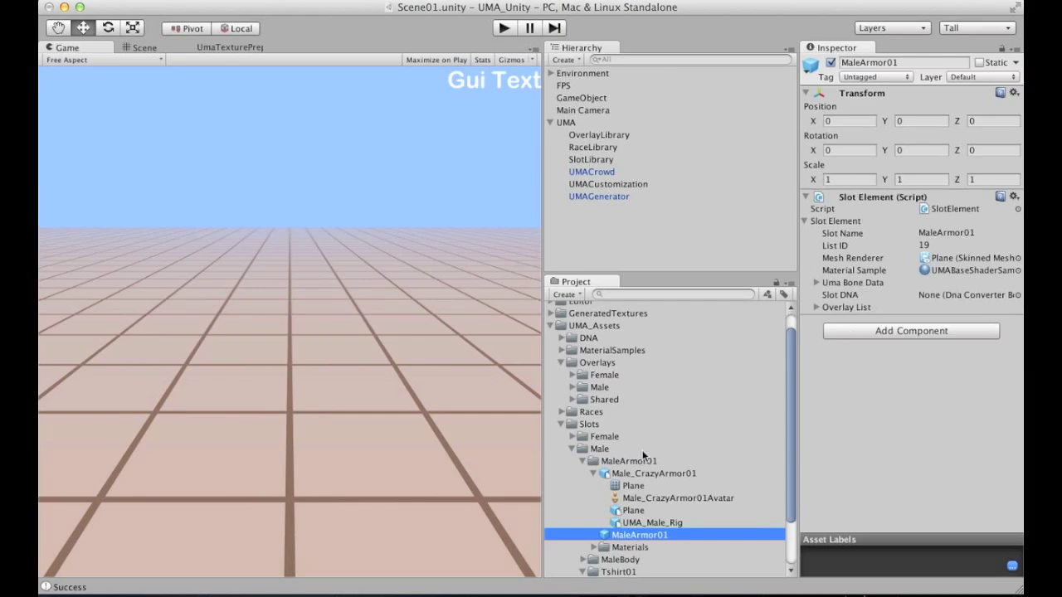
# Add the MaleArmor01 slot prefab to UMA's SlotLibrary, order the list by name and update it
pyautogui.click(595, 160)
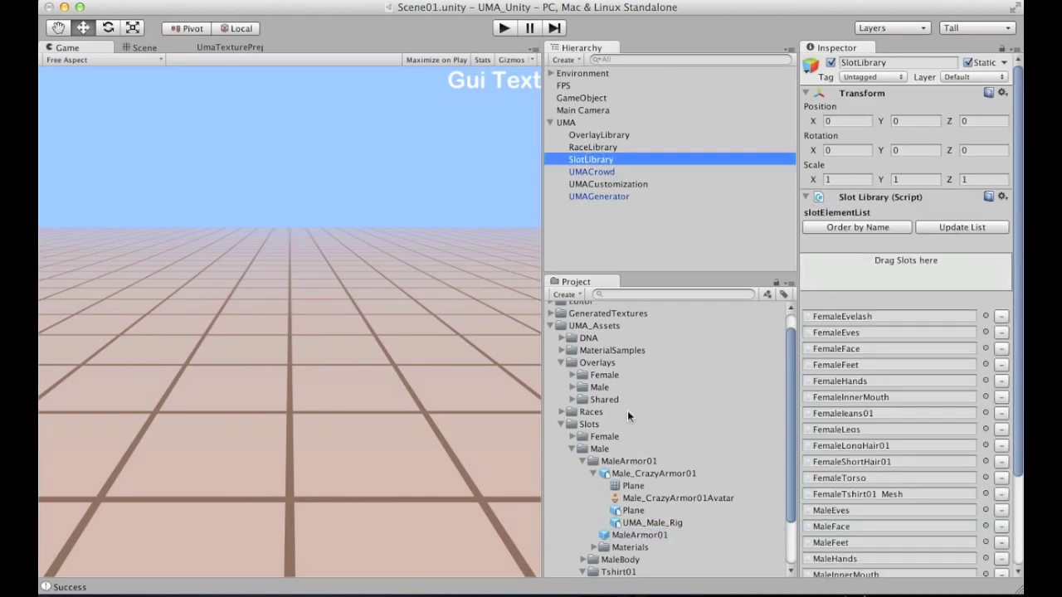
pyautogui.click(594, 473)
pyautogui.moveTo(620, 486); pyautogui.dragTo(867, 239)
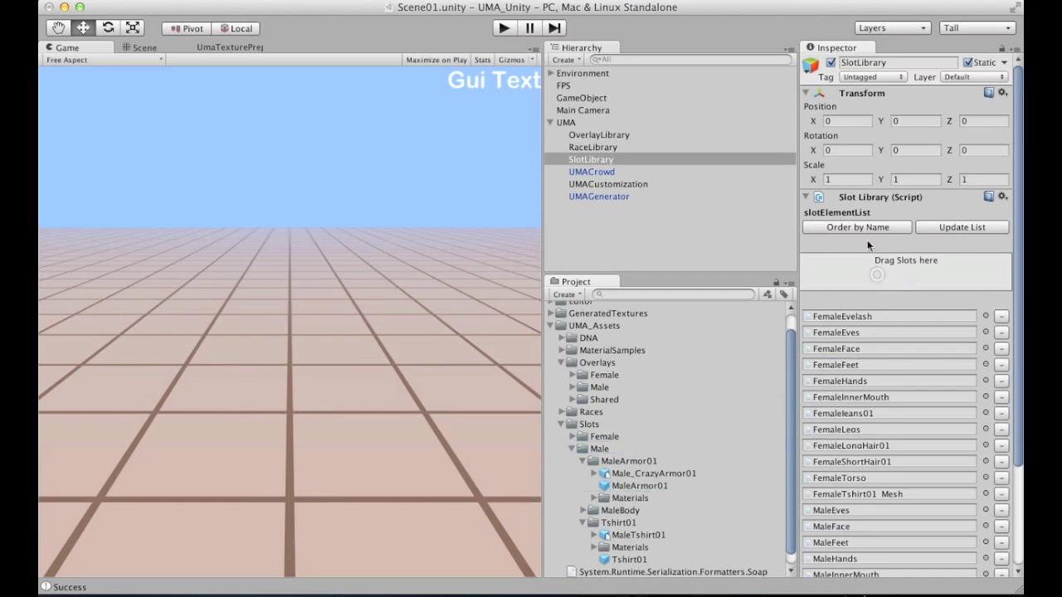
pyautogui.click(863, 228)
pyautogui.click(953, 228)
pyautogui.scroll(-3, 874, 408)
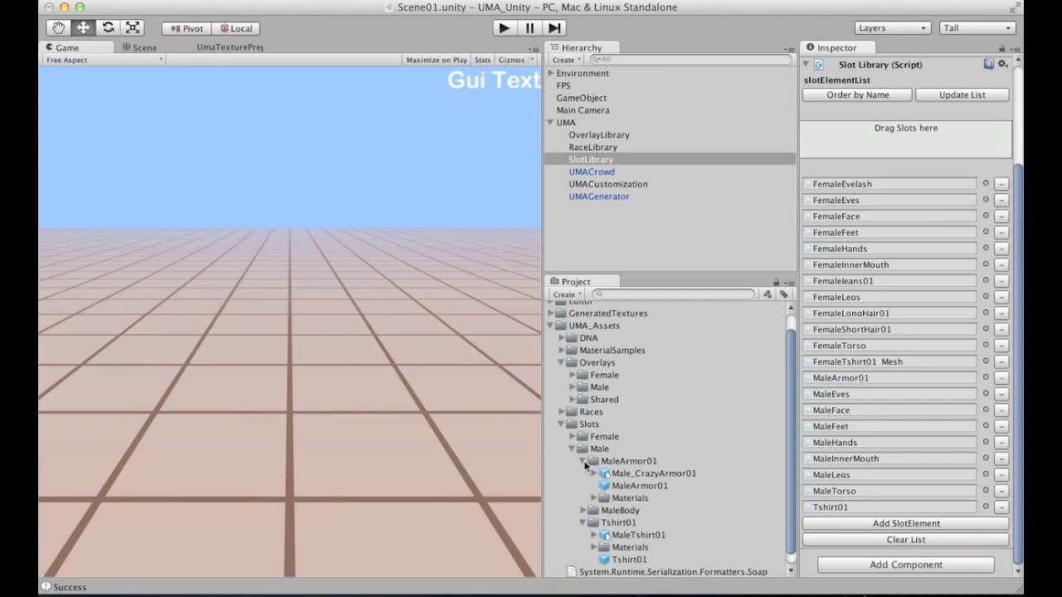
# Check the MaleArmor01 slot prefab's Slot Name and List ID, and clear the selection
pyautogui.click(614, 486)
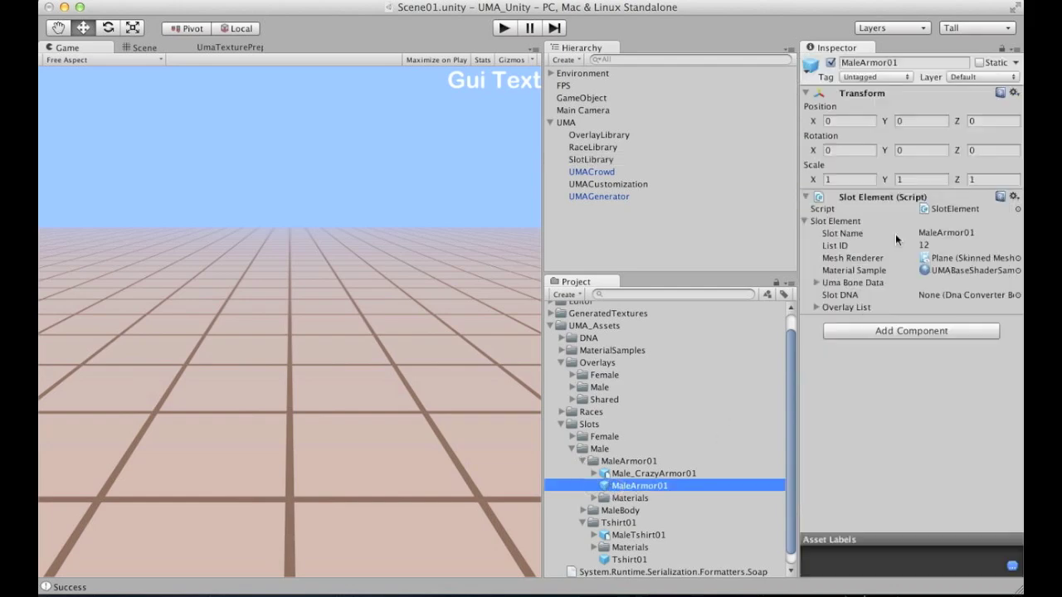
pyautogui.click(979, 233)
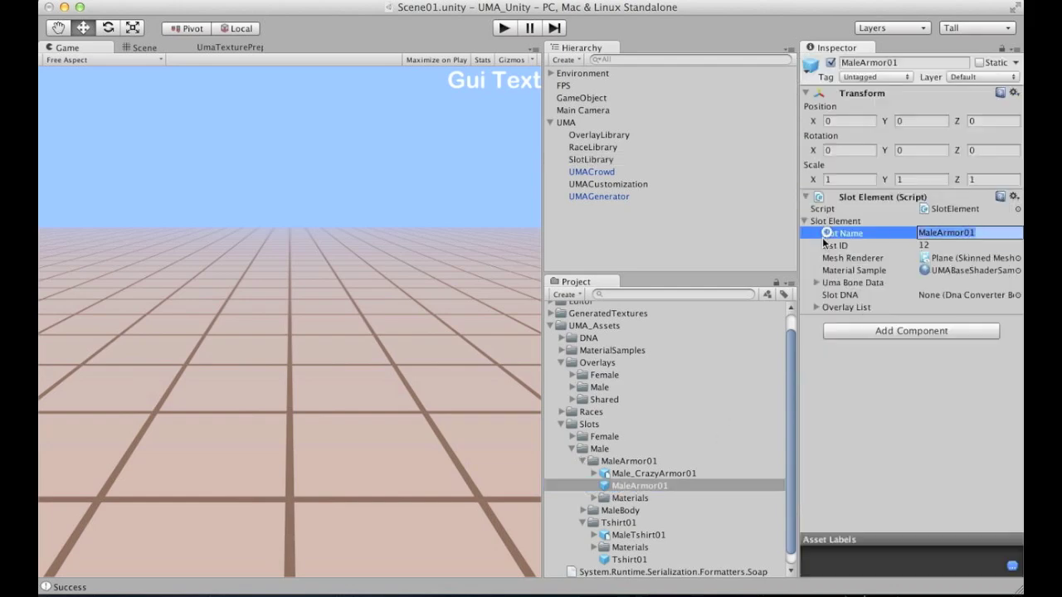
pyautogui.click(675, 239)
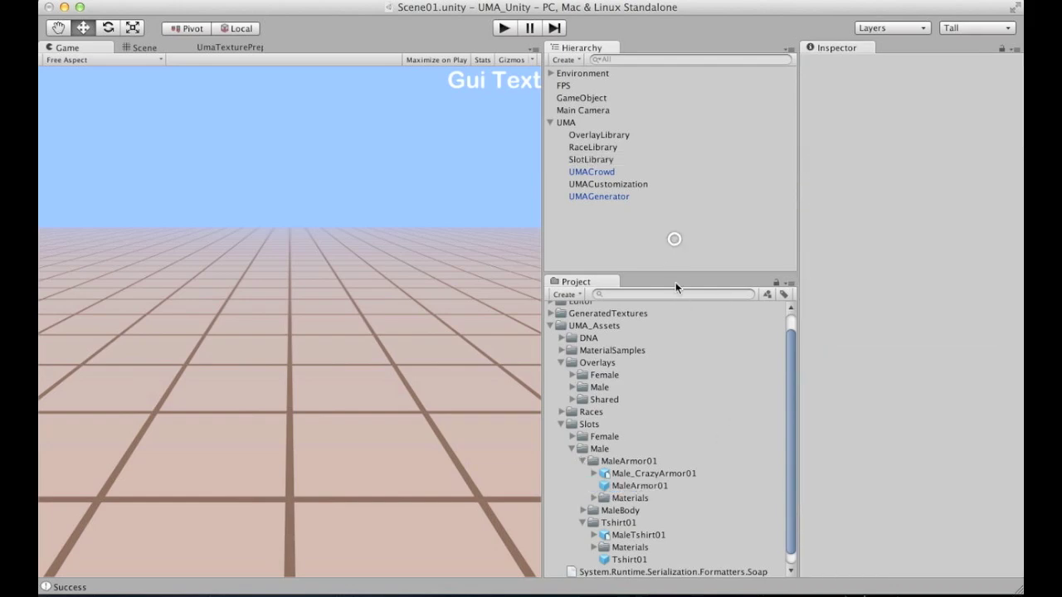